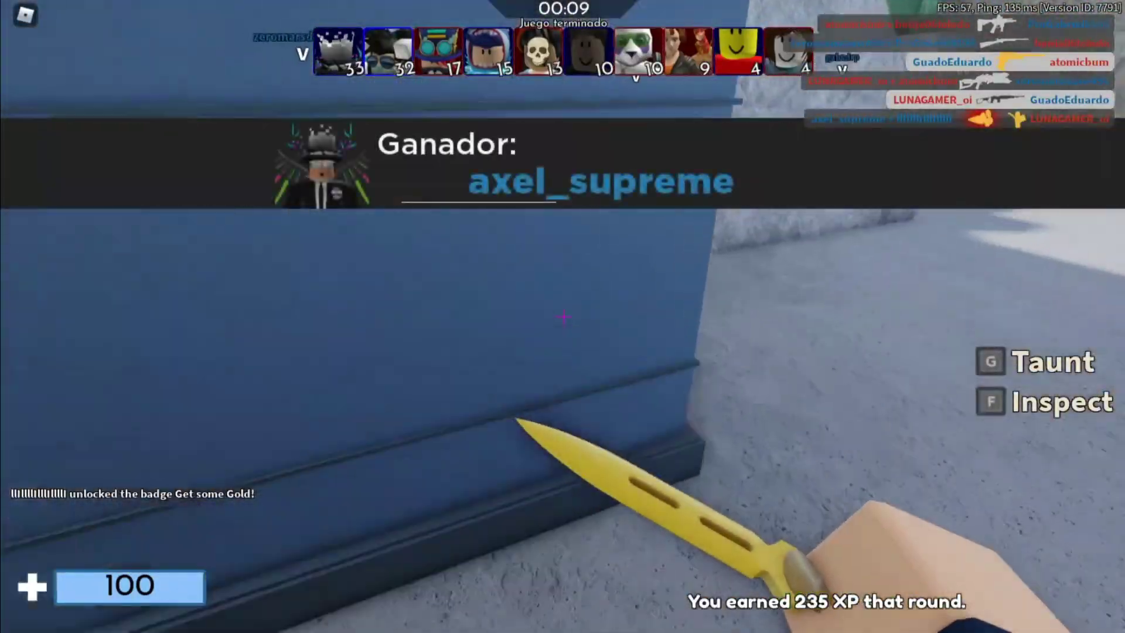
key(Escape)
key(Escape)
key(Escape)
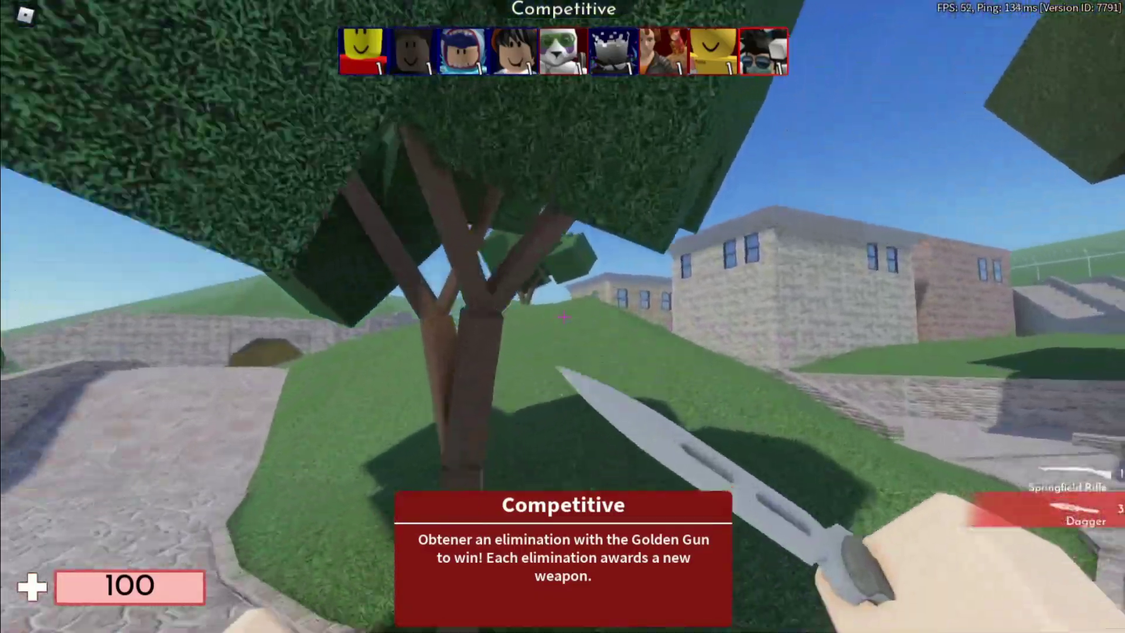
key(w)
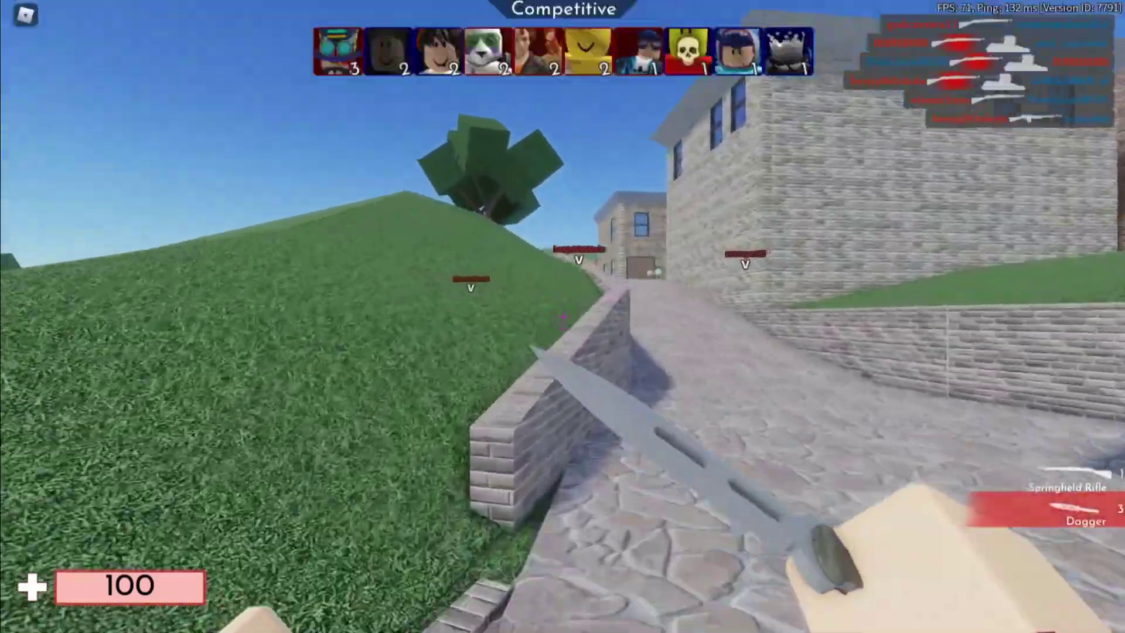
key(1)
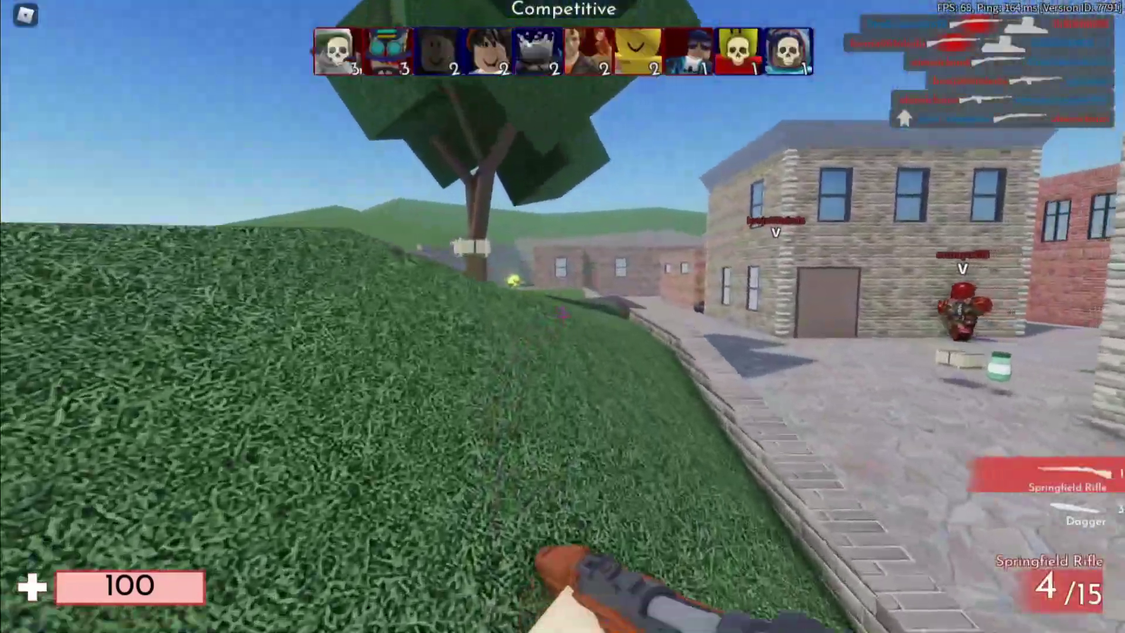
click(563, 317)
key(w)
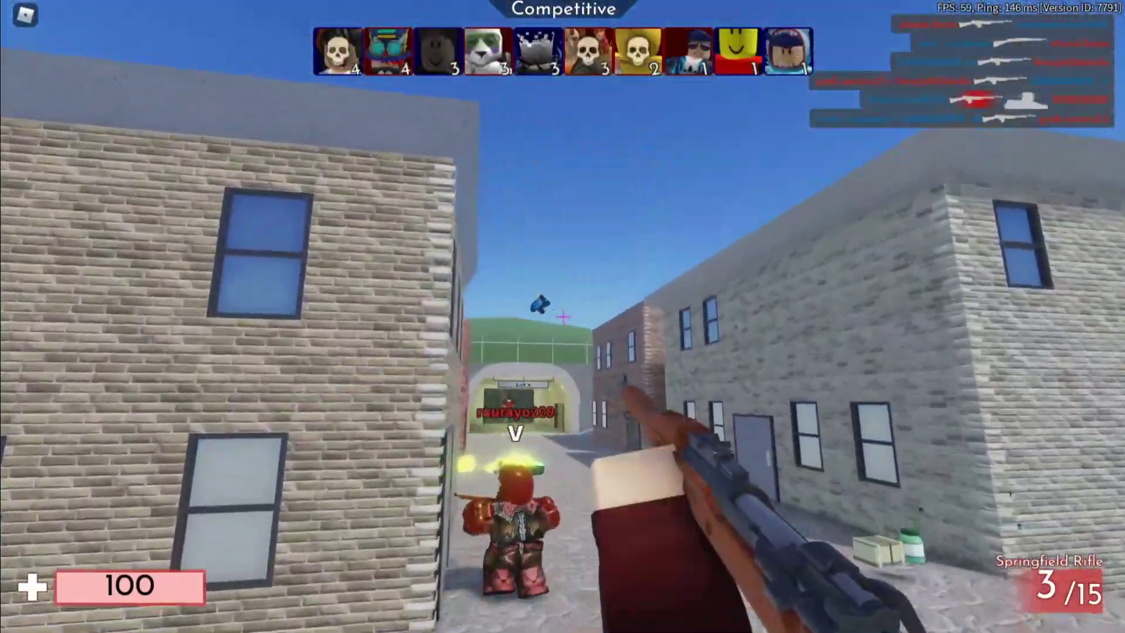
key(w)
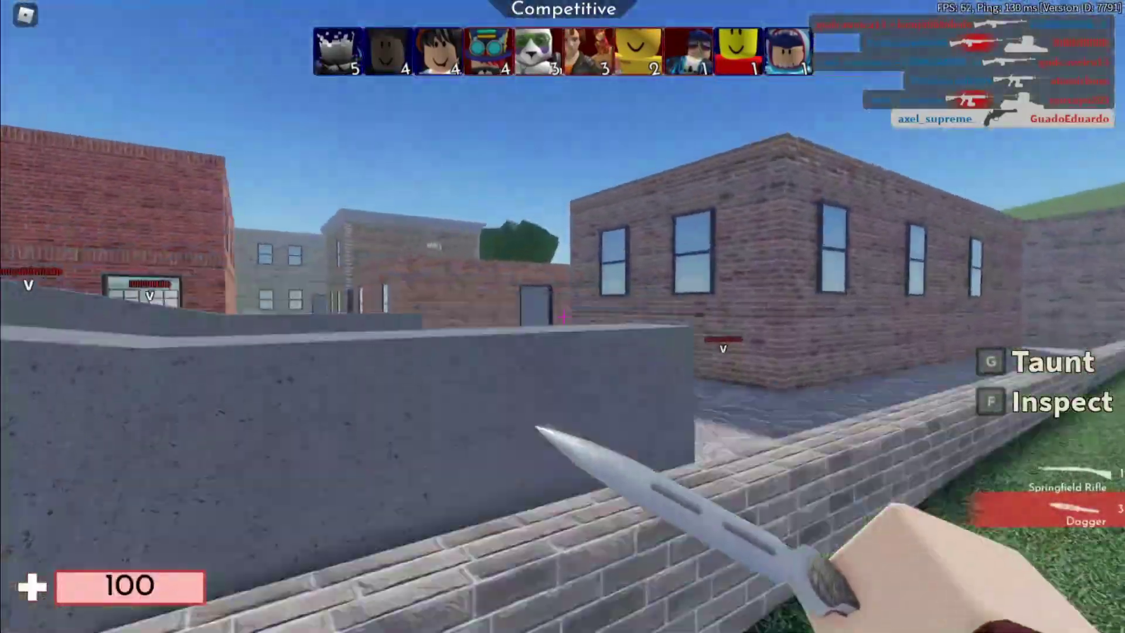
key(1)
key(3)
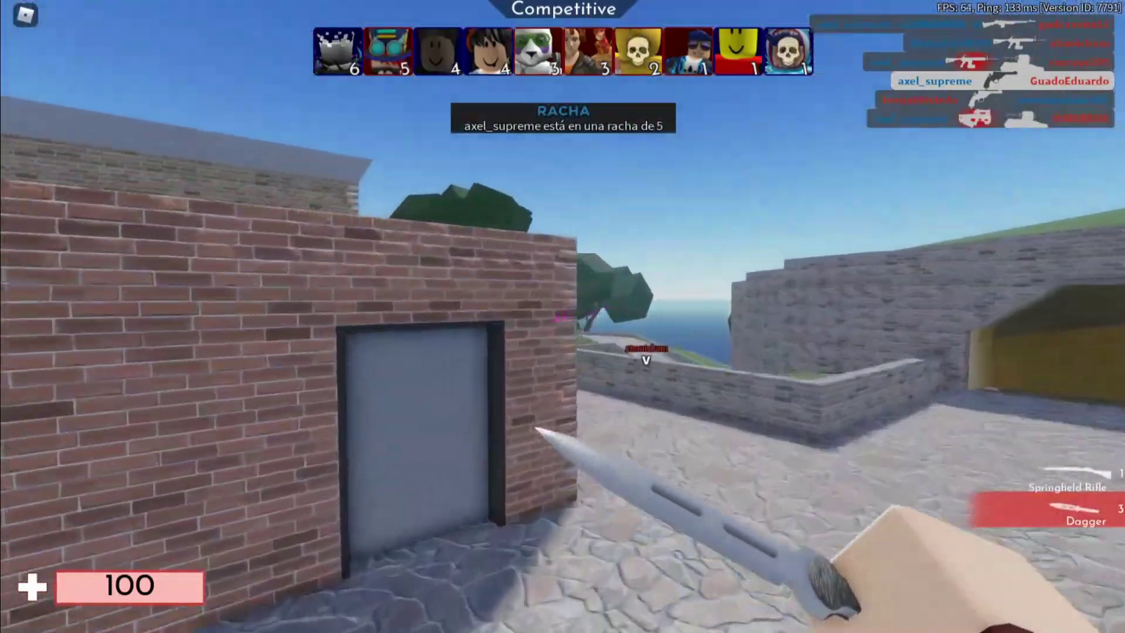
key(1)
click(563, 317)
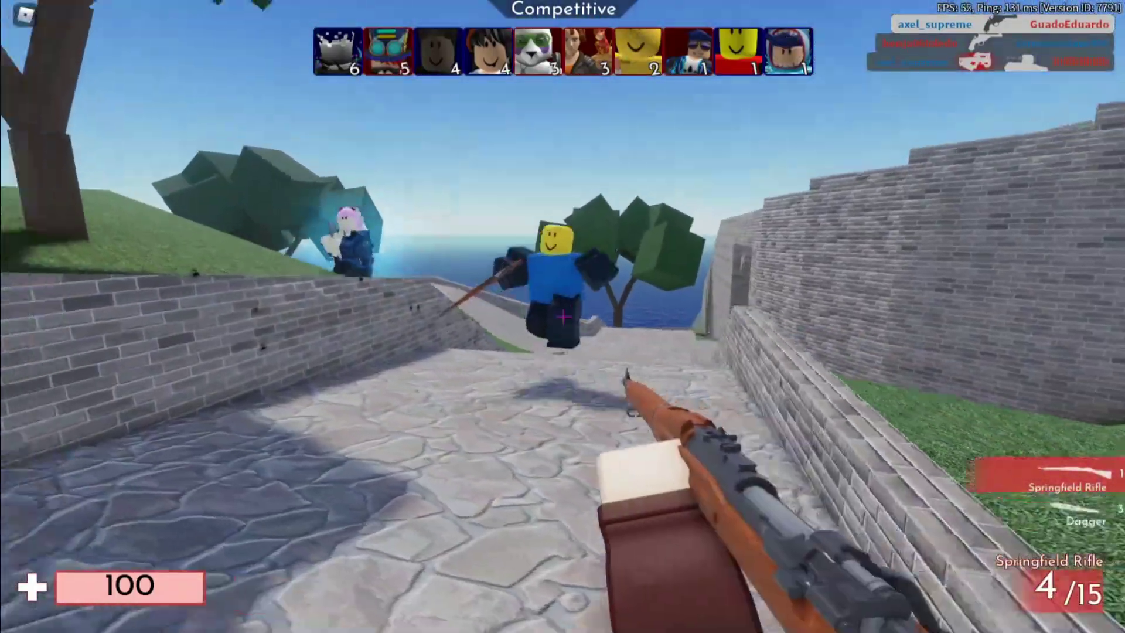
click(562, 316)
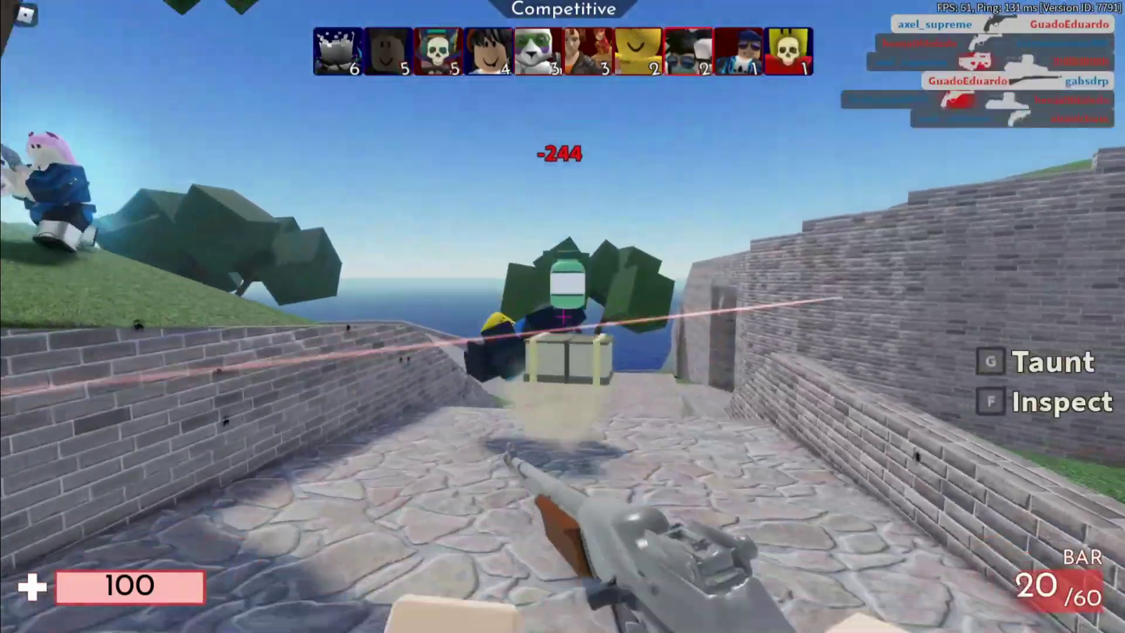
click(562, 317)
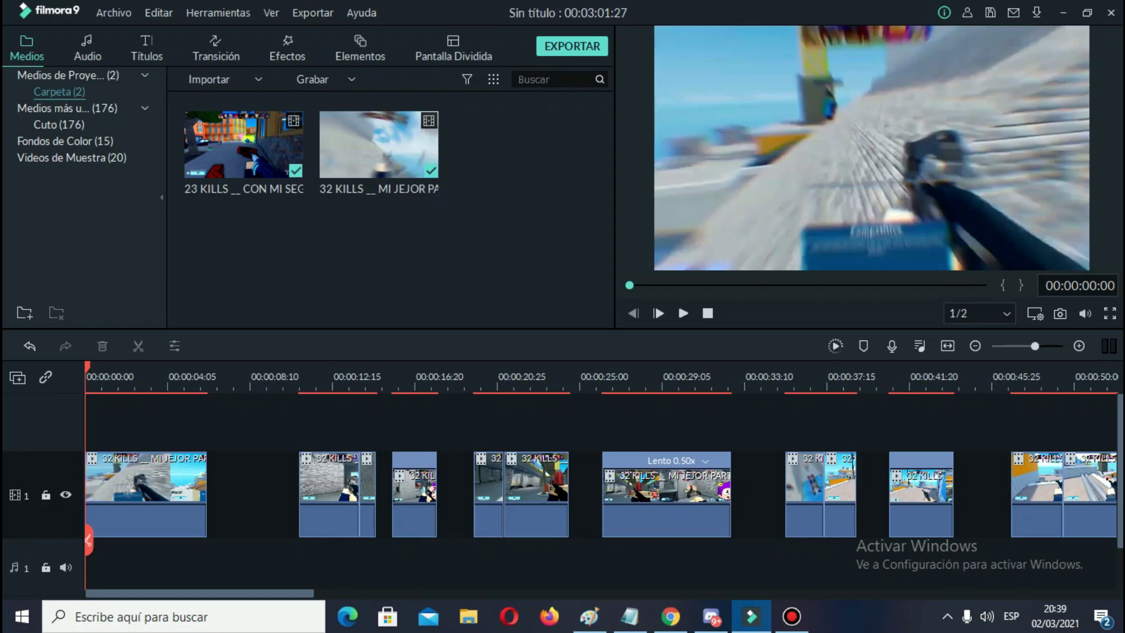
Look over the arrangement of the clips along the whole timeline, from its beginning to its last clip
scroll(602, 492, right, 15)
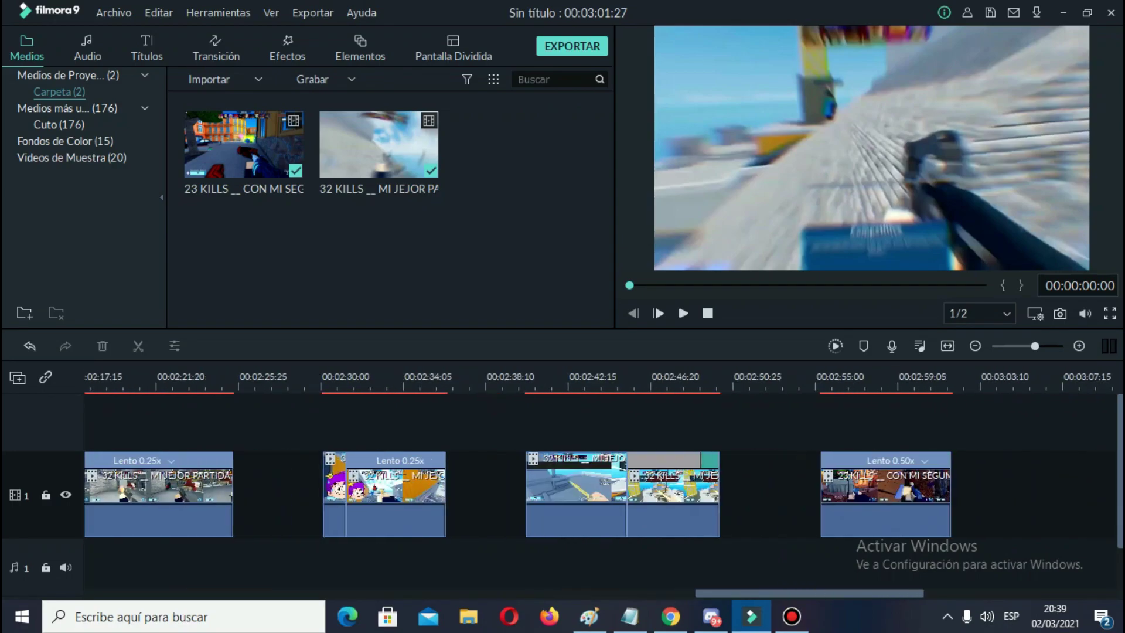
scroll(602, 492, left, 15)
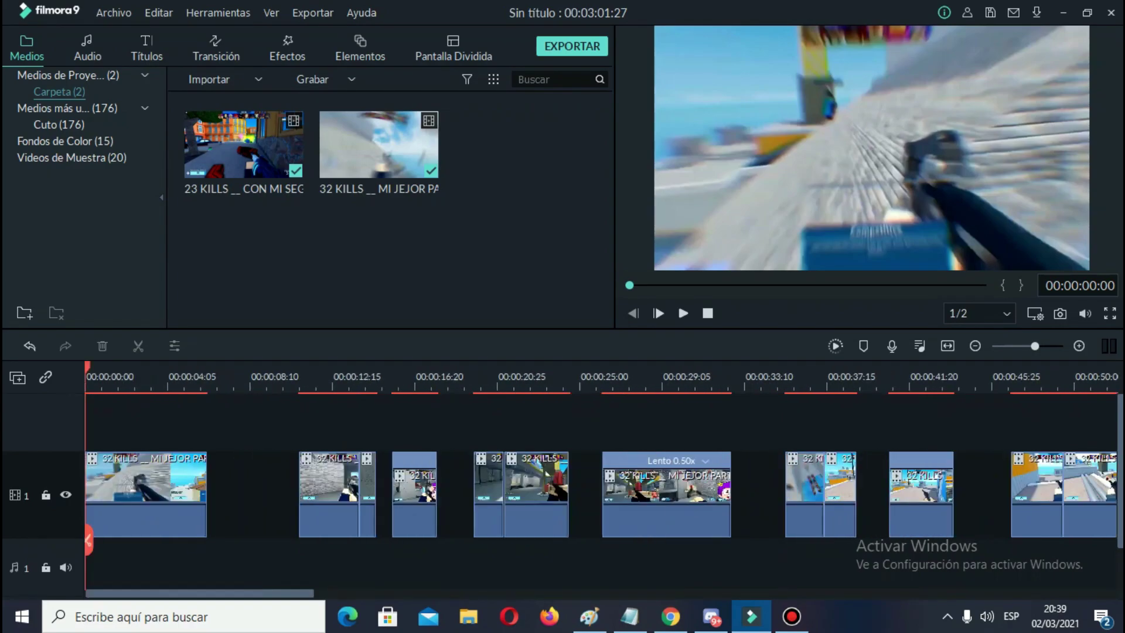
scroll(601, 492, right, 18)
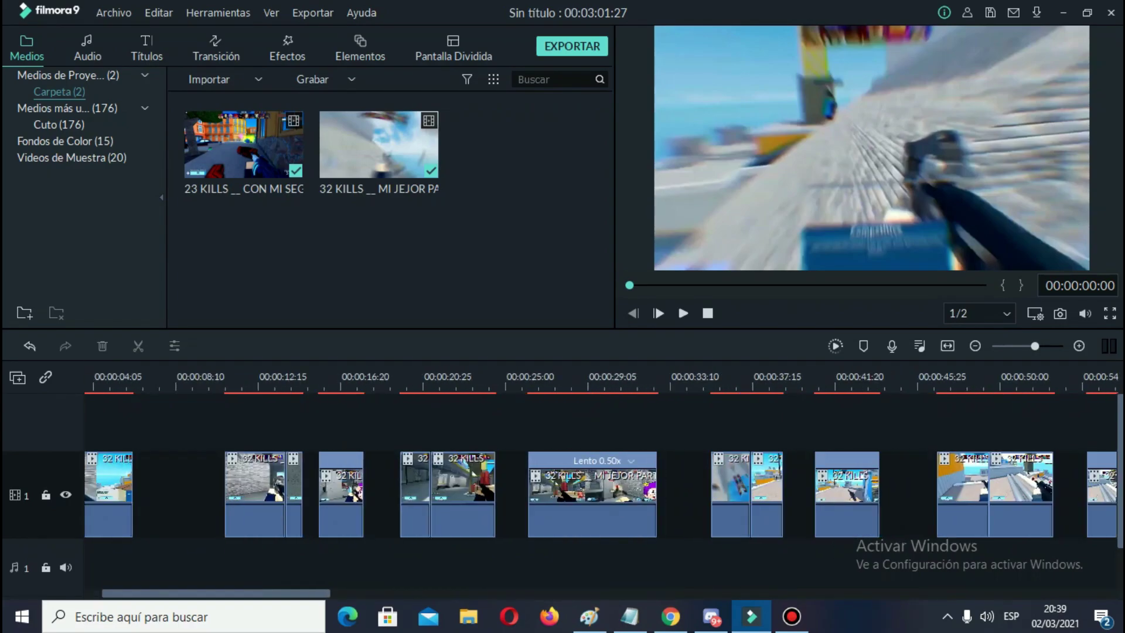
scroll(602, 492, left, 15)
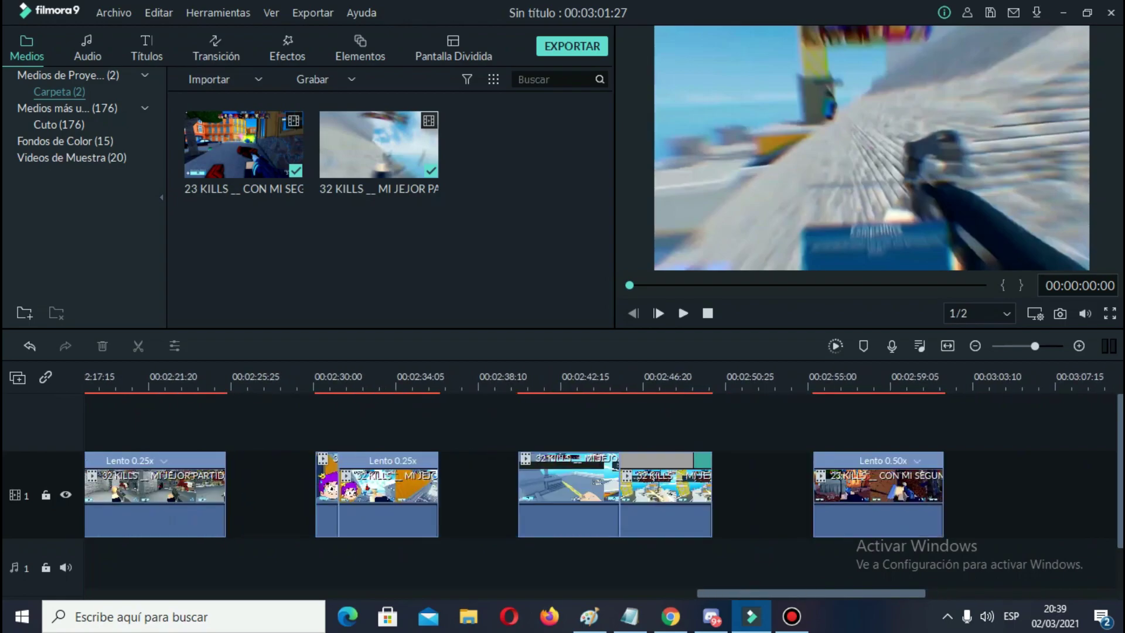
scroll(601, 492, left, 3)
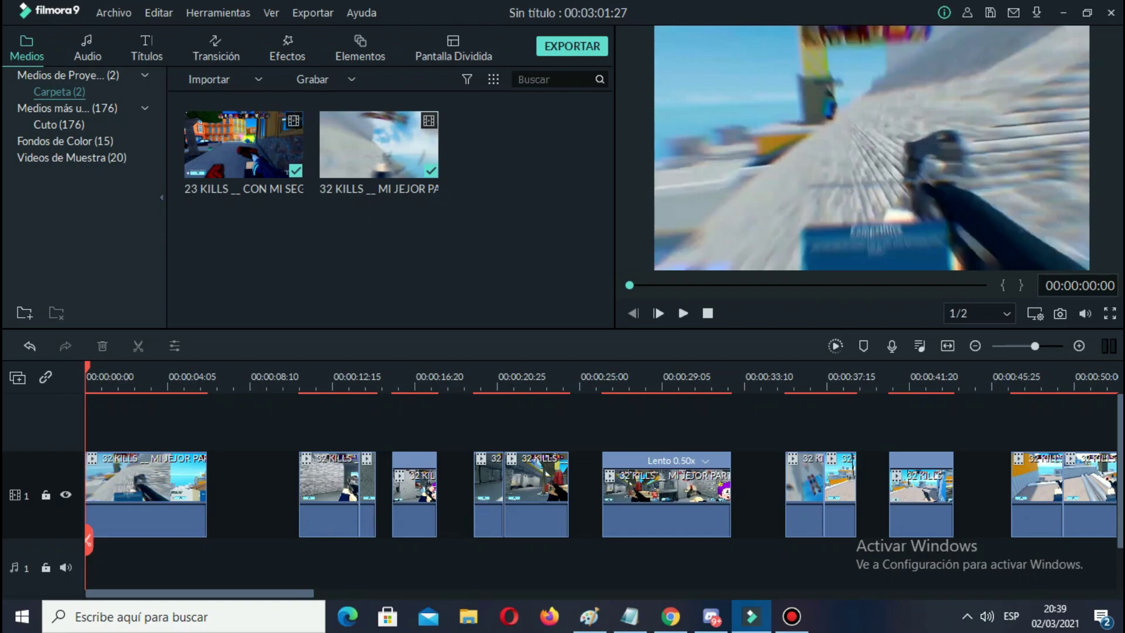
Play the first gameplay clip from the start, then move the playhead back to 00:00:04:23 to examine the shooting moment
key(space)
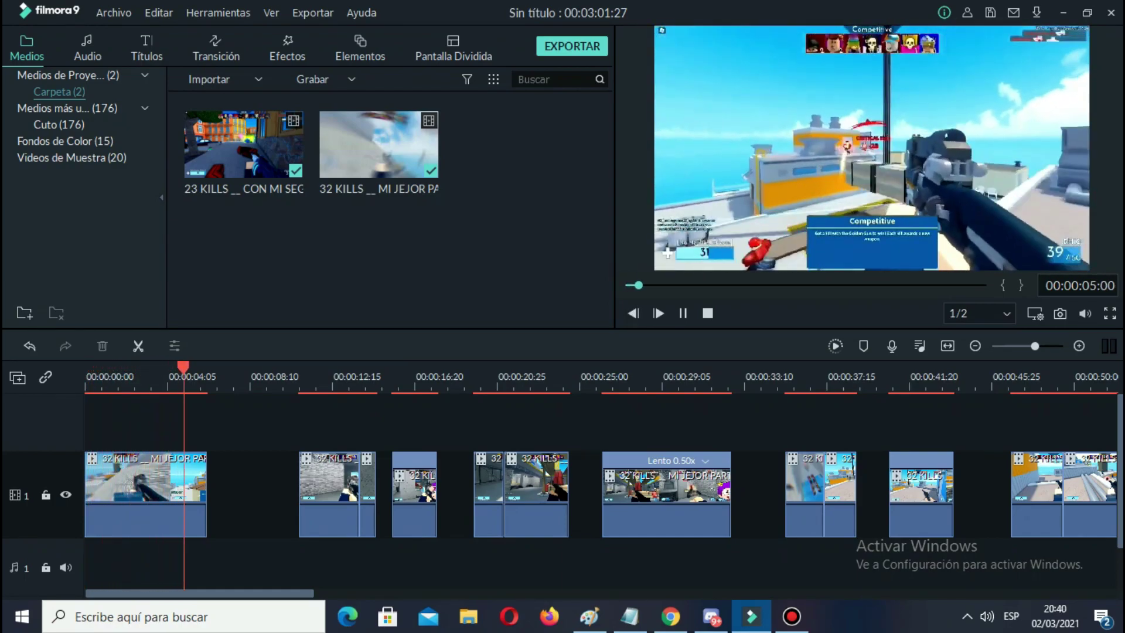
key(space)
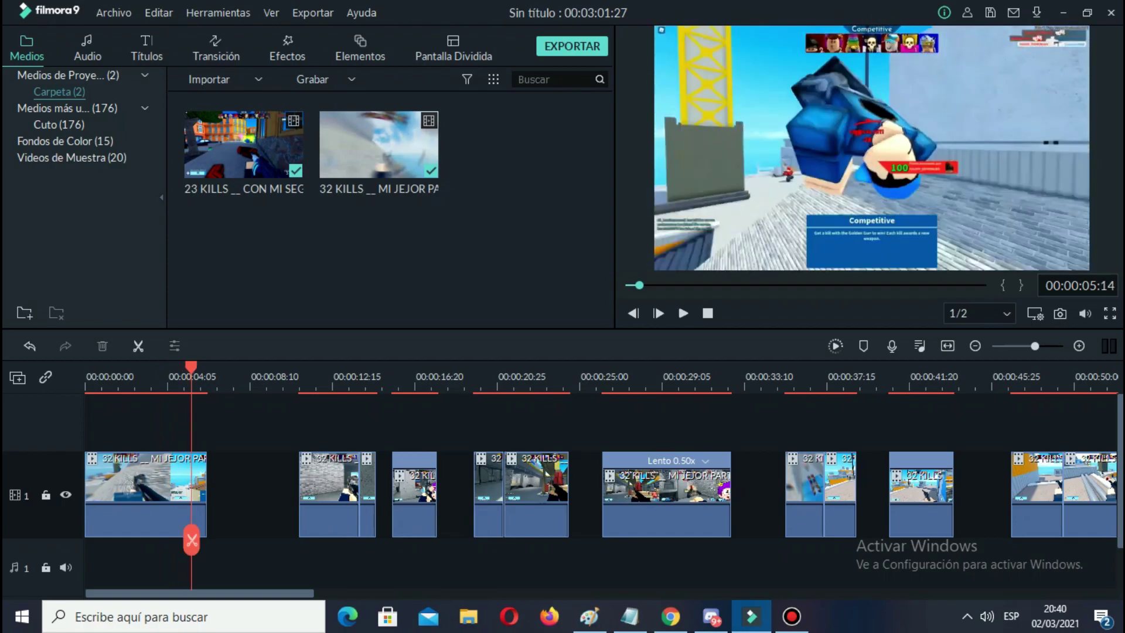
drag(191, 539, 185, 540)
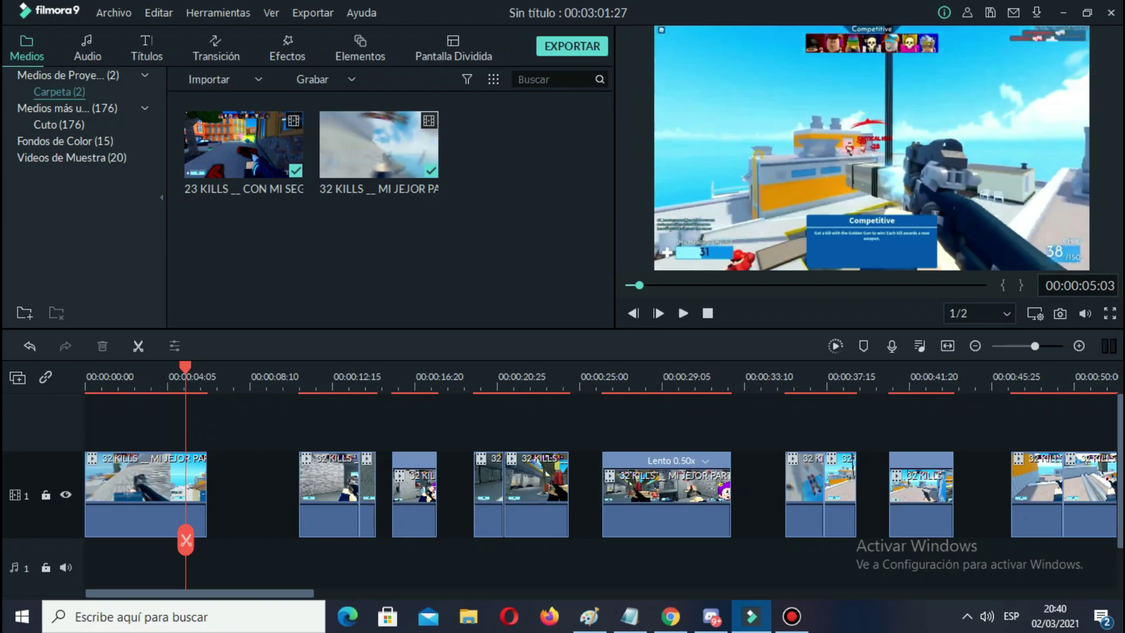
drag(185, 539, 179, 540)
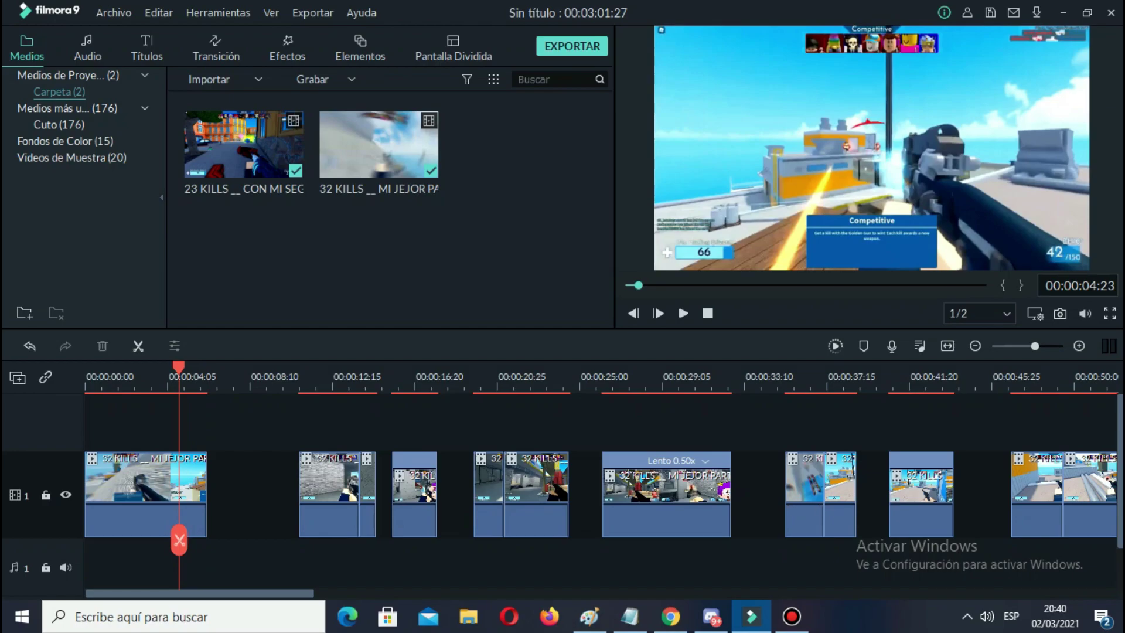
Play the two adjoining clips that start near 00:00:11 and replay the cut between them
click(298, 487)
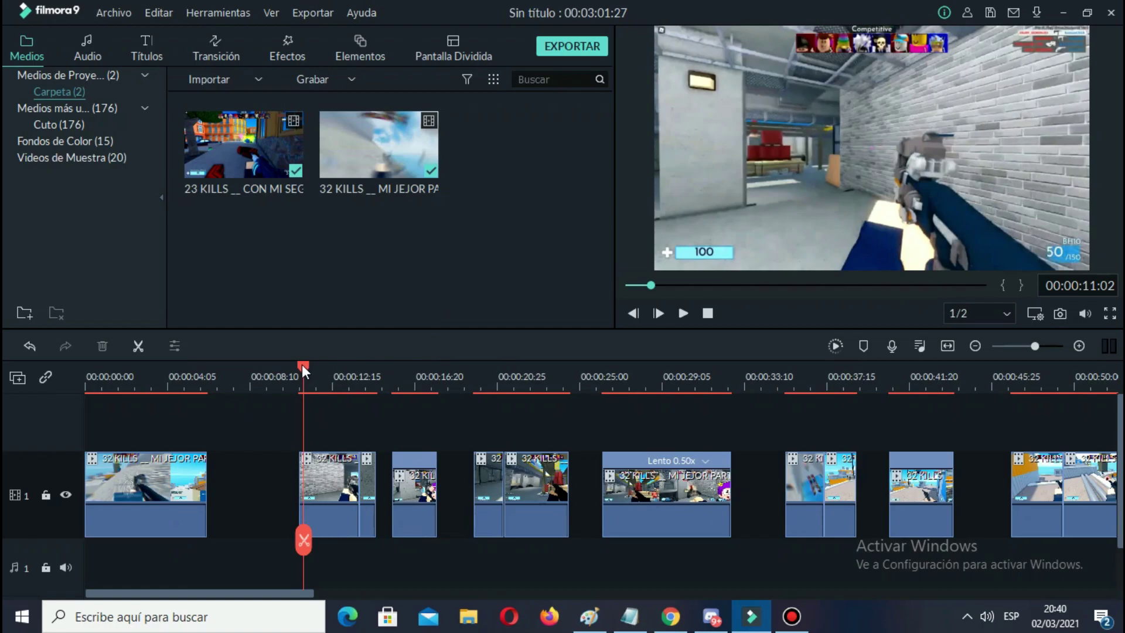
click(284, 377)
key(space)
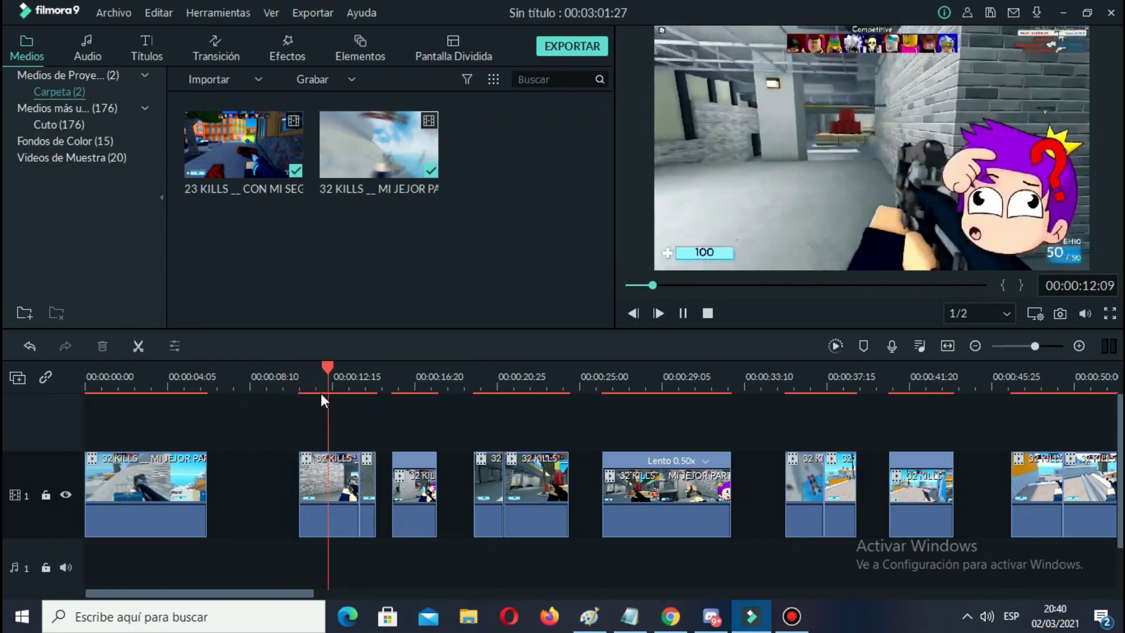
key(space)
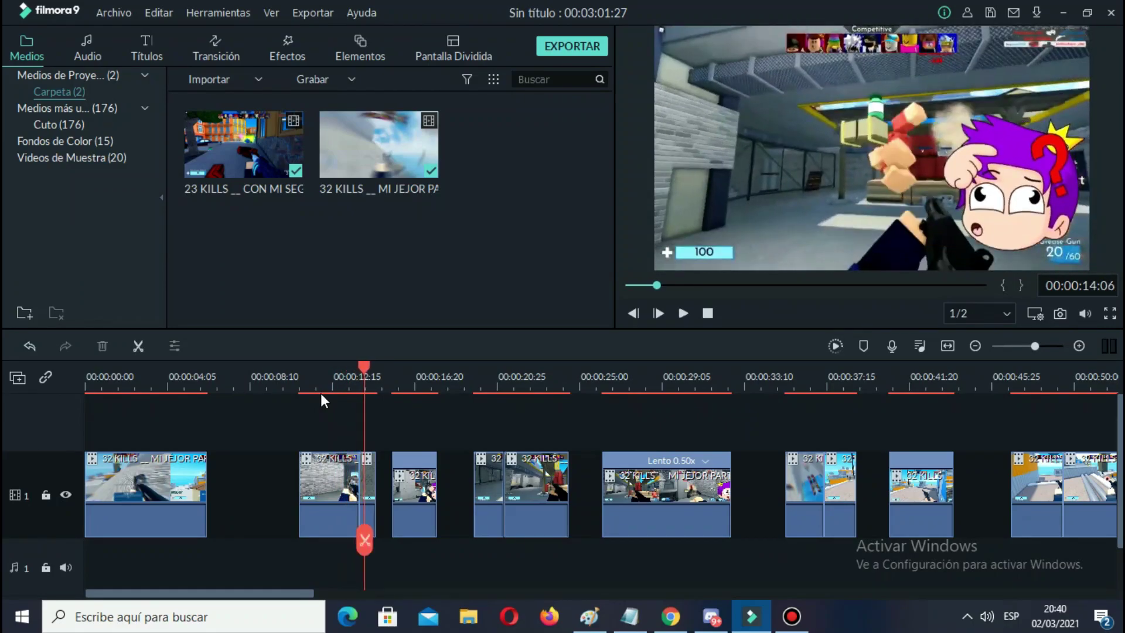
drag(367, 375, 356, 370)
key(space)
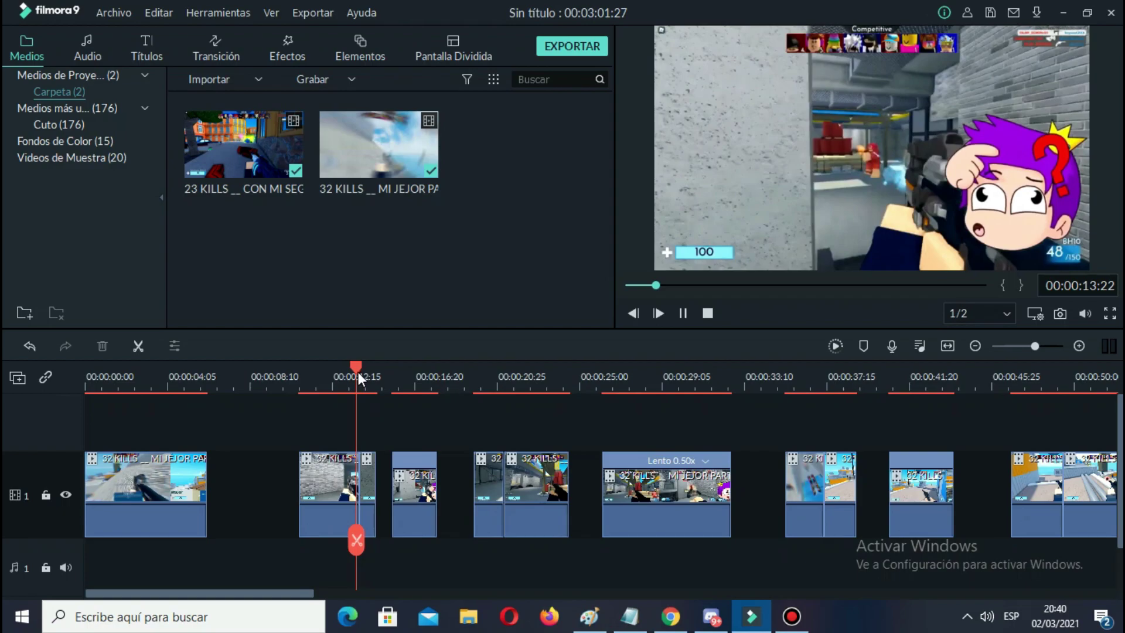
key(space)
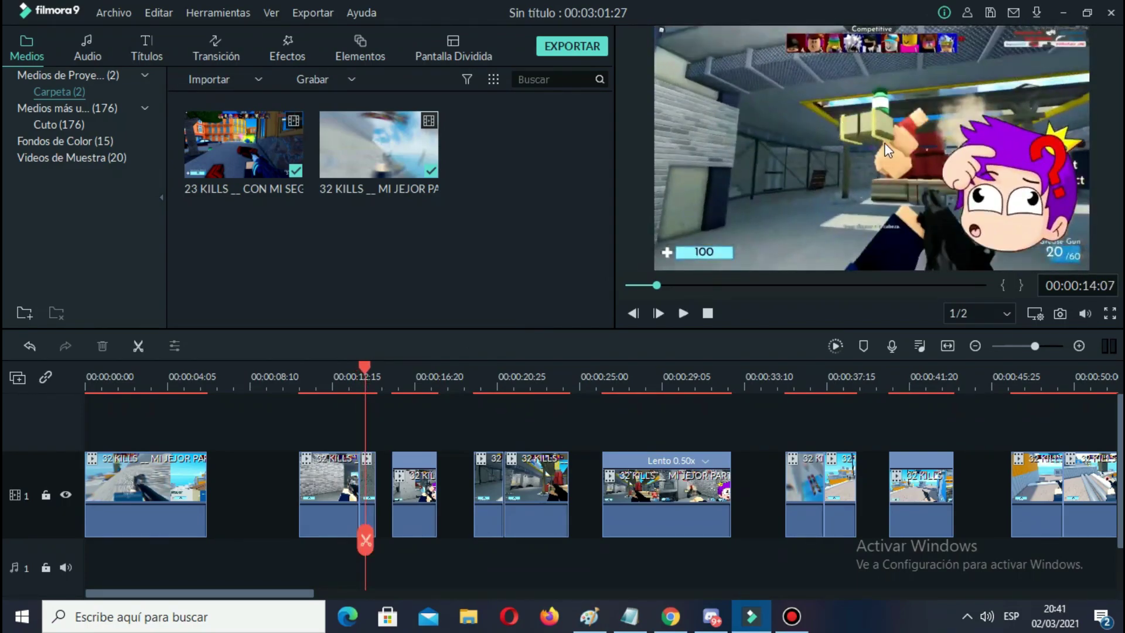
Play the short clip starting at about 00:00:15:17 and replay it from its beginning to examine the kill in it
click(395, 467)
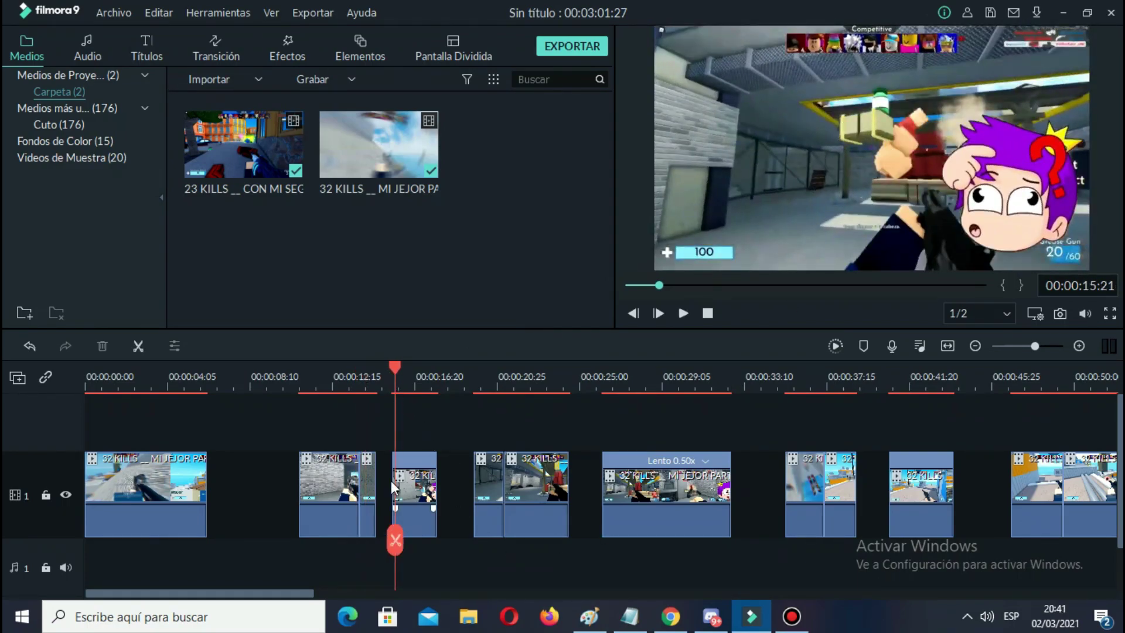
key(space)
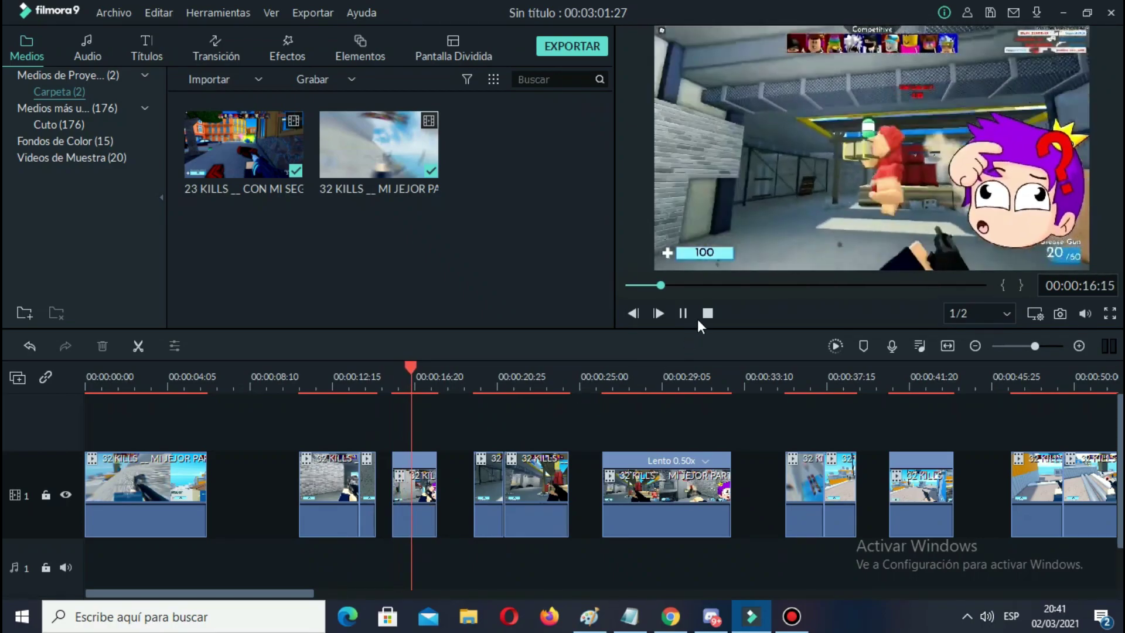
click(682, 312)
drag(415, 546, 391, 552)
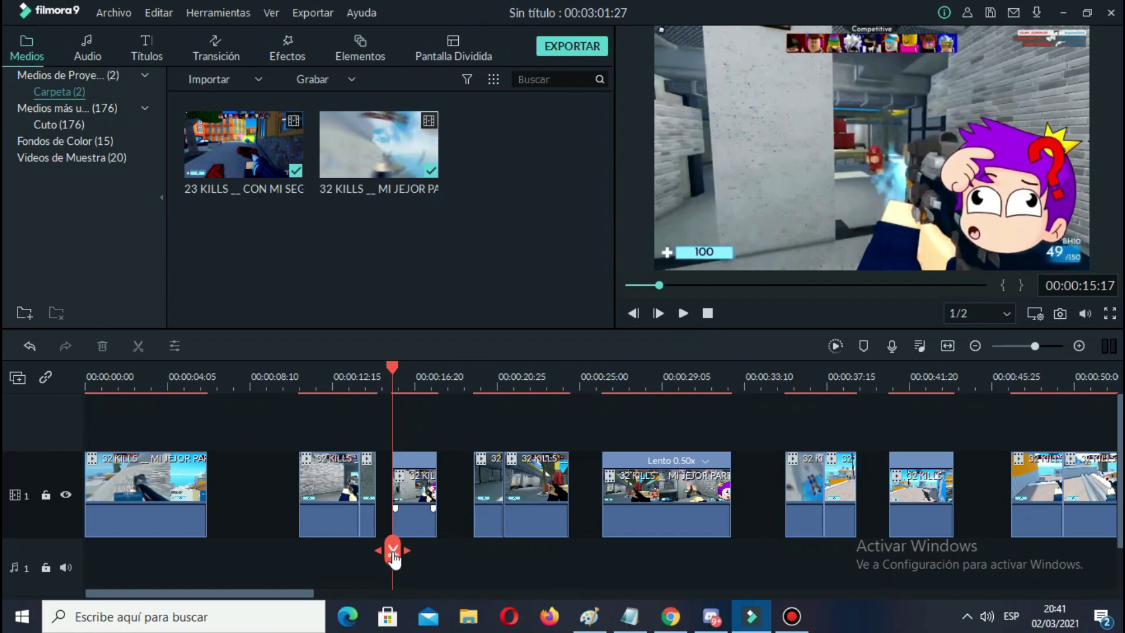
key(space)
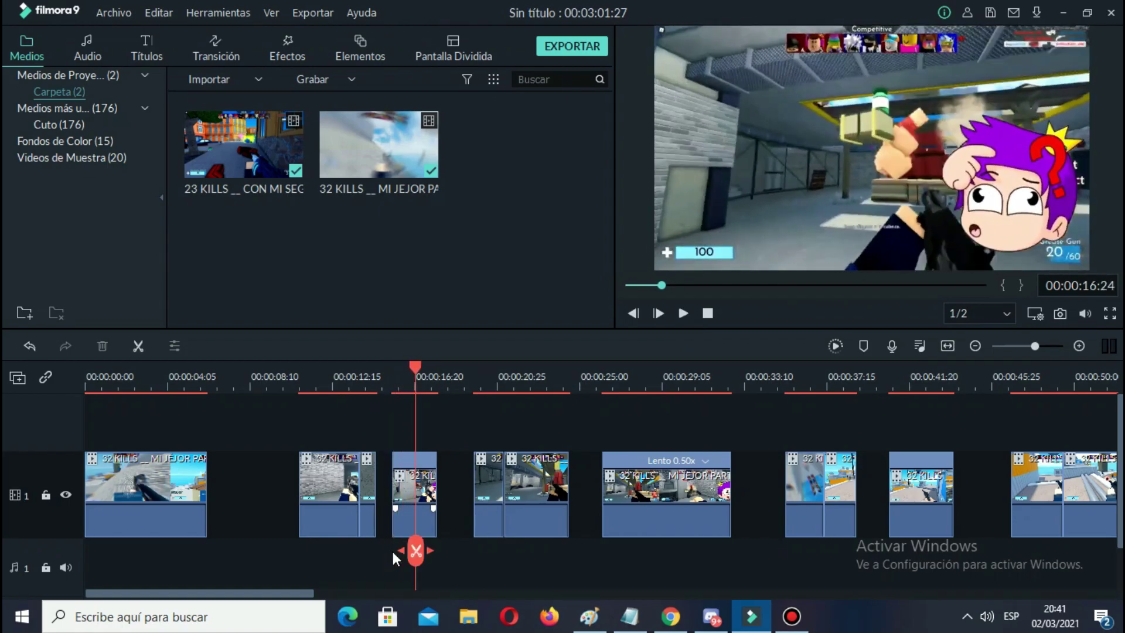
drag(414, 551, 399, 565)
click(683, 313)
click(811, 153)
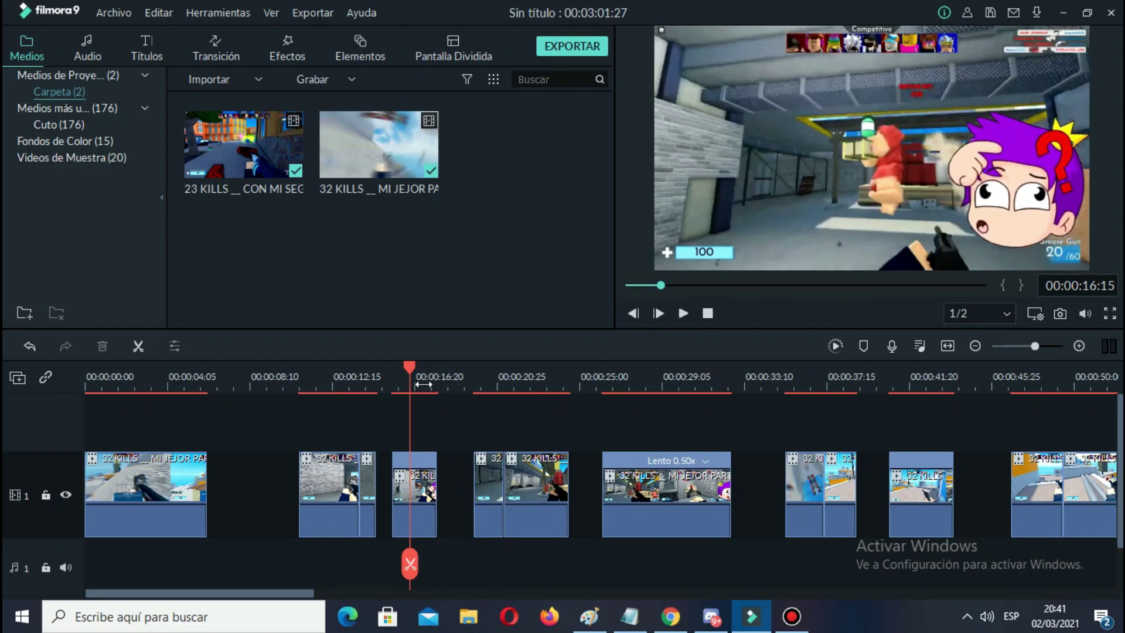
Play the adjoining pair of clips around 00:00:21 and replay the cut between them to examine the shots
click(475, 382)
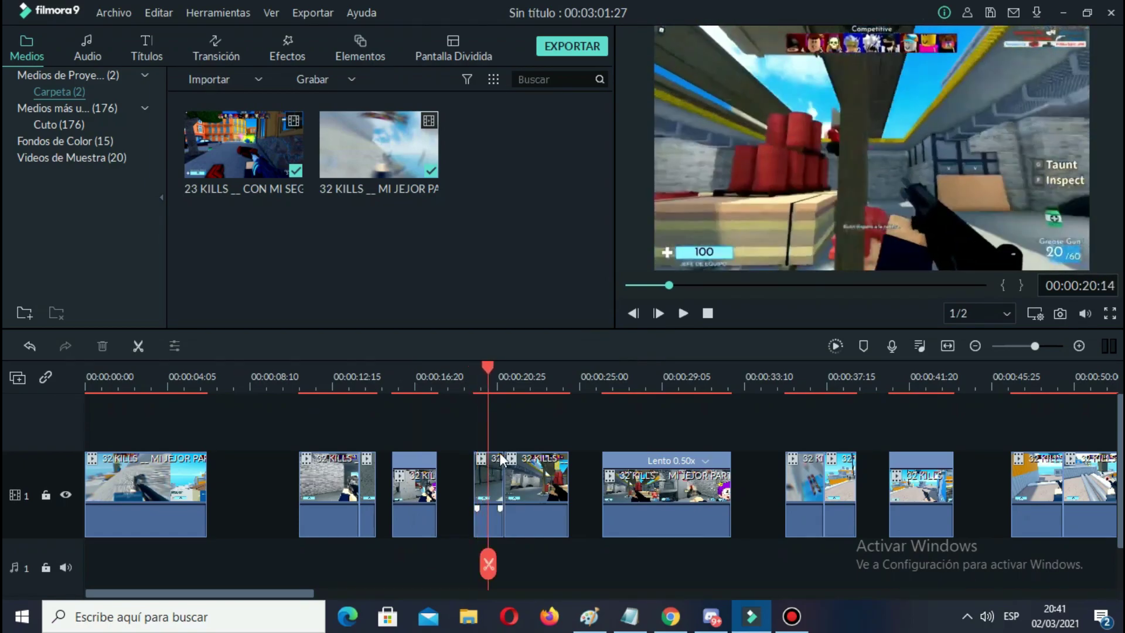
key(space)
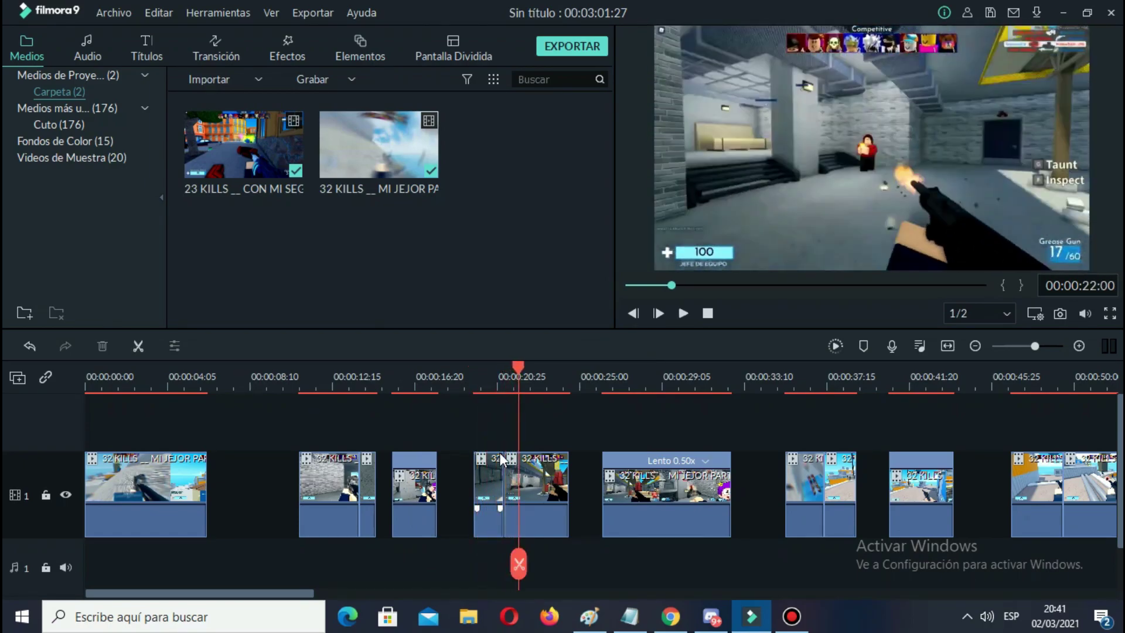
drag(514, 561, 502, 563)
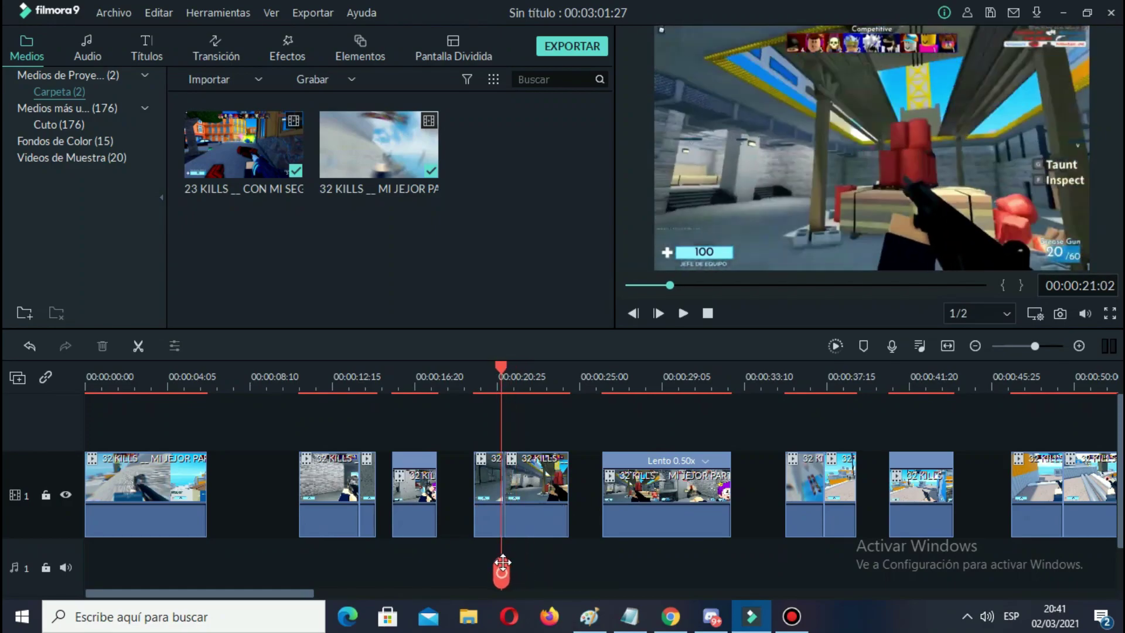
key(space)
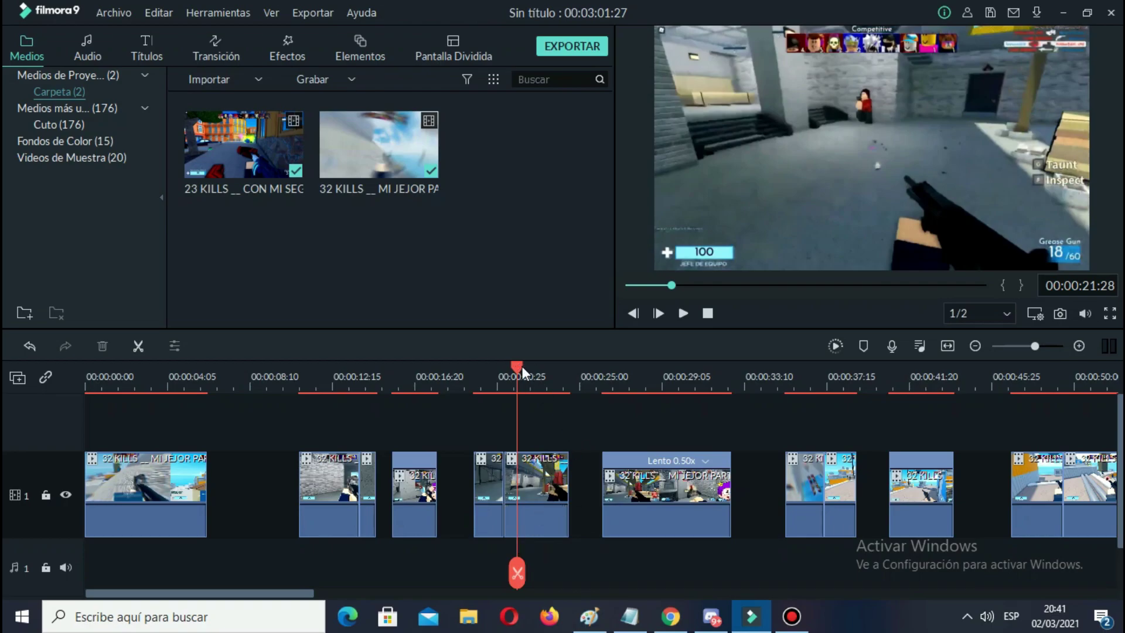
mouse_move(518, 366)
mouse_down()
mouse_move(501, 377)
mouse_move(526, 381)
mouse_up()
key(space)
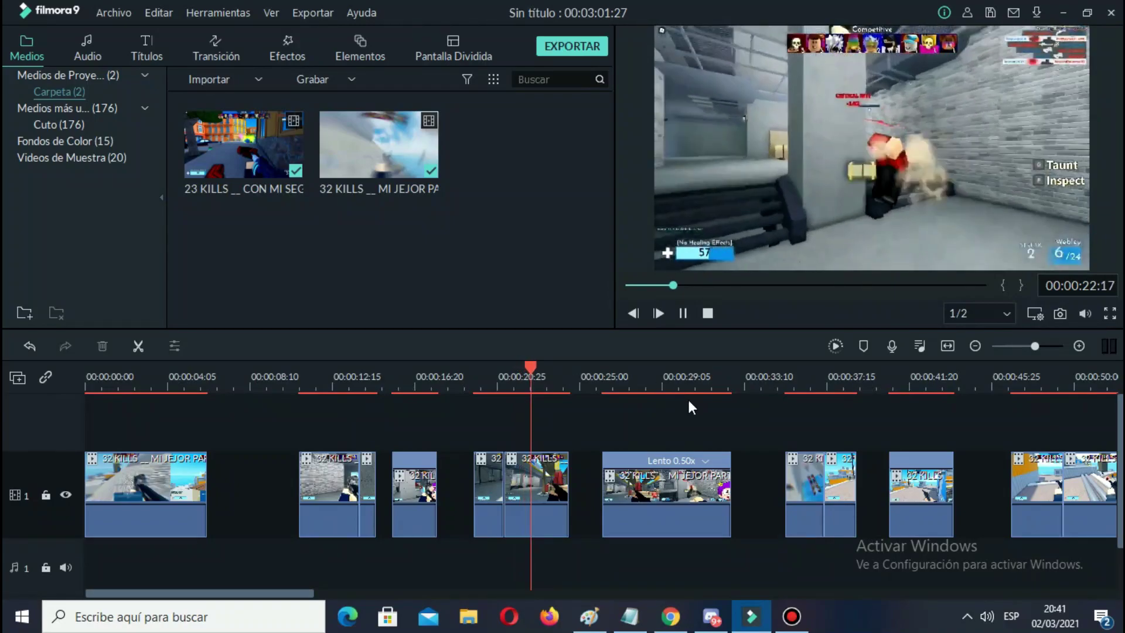
Replay the 0.50x slow-motion clip from about 00:00:27 up to the kill near 00:00:29 to examine the shots
click(651, 378)
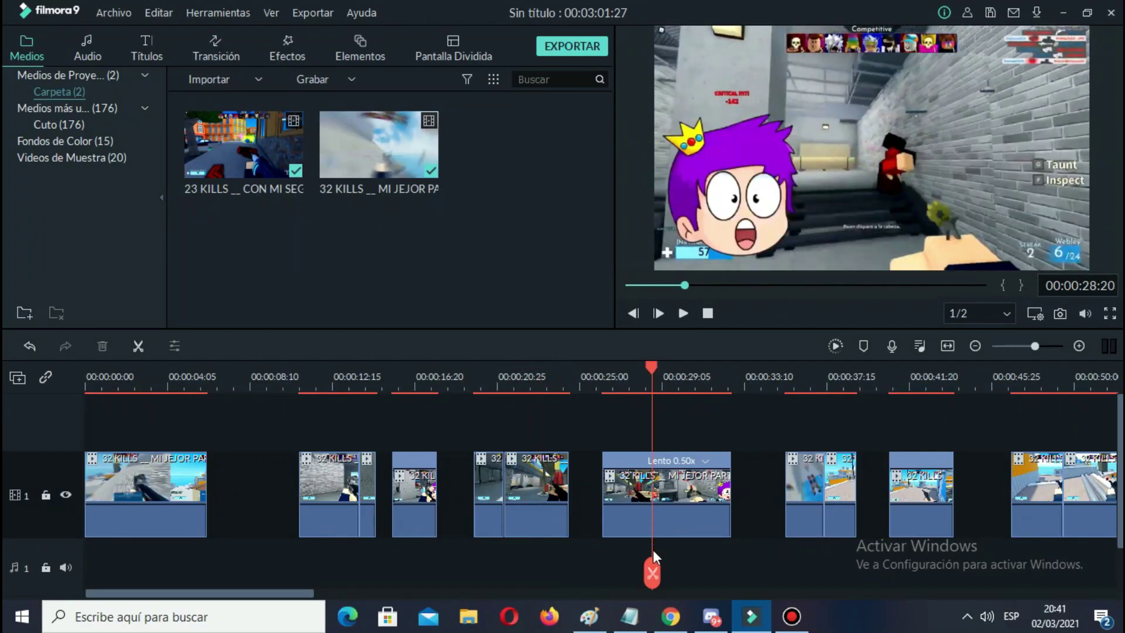
drag(651, 571, 626, 568)
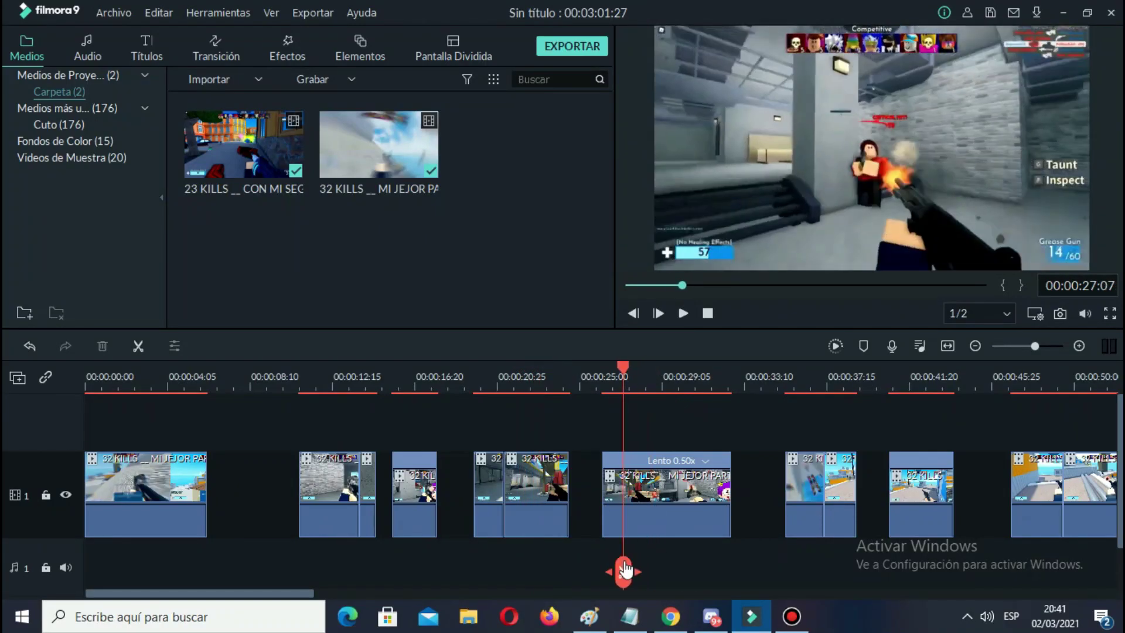
key(space)
key(space)
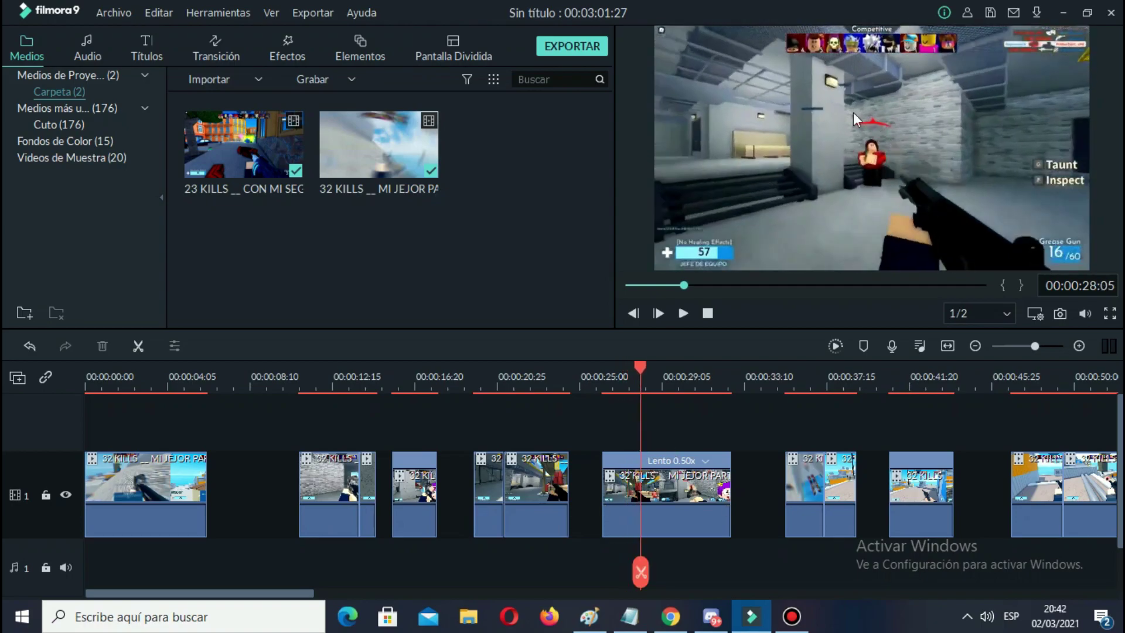
key(space)
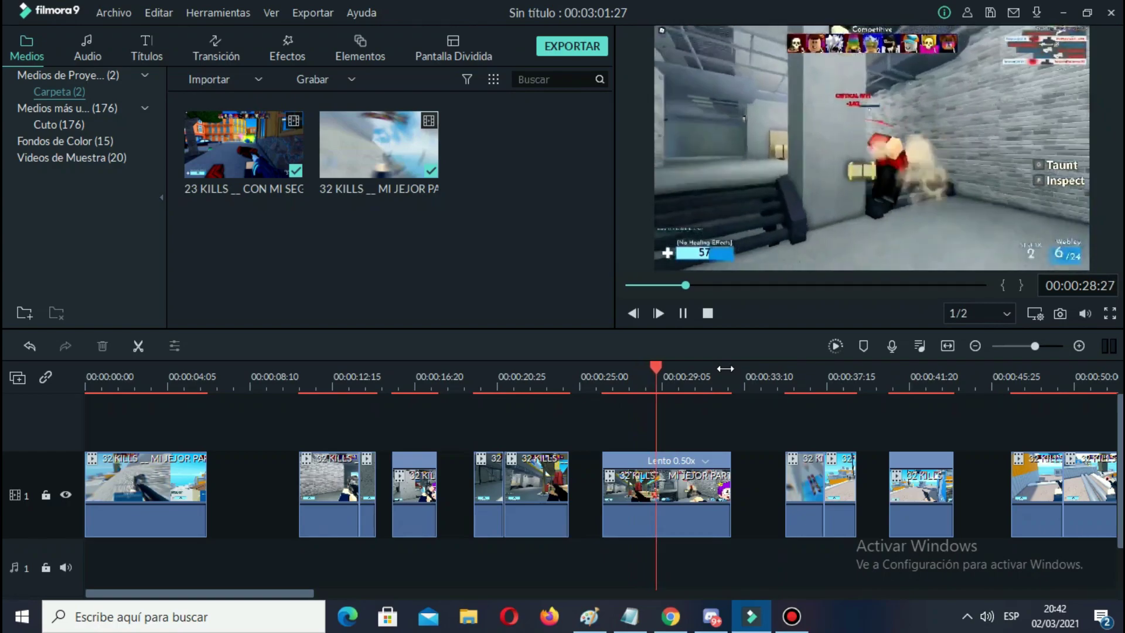
key(space)
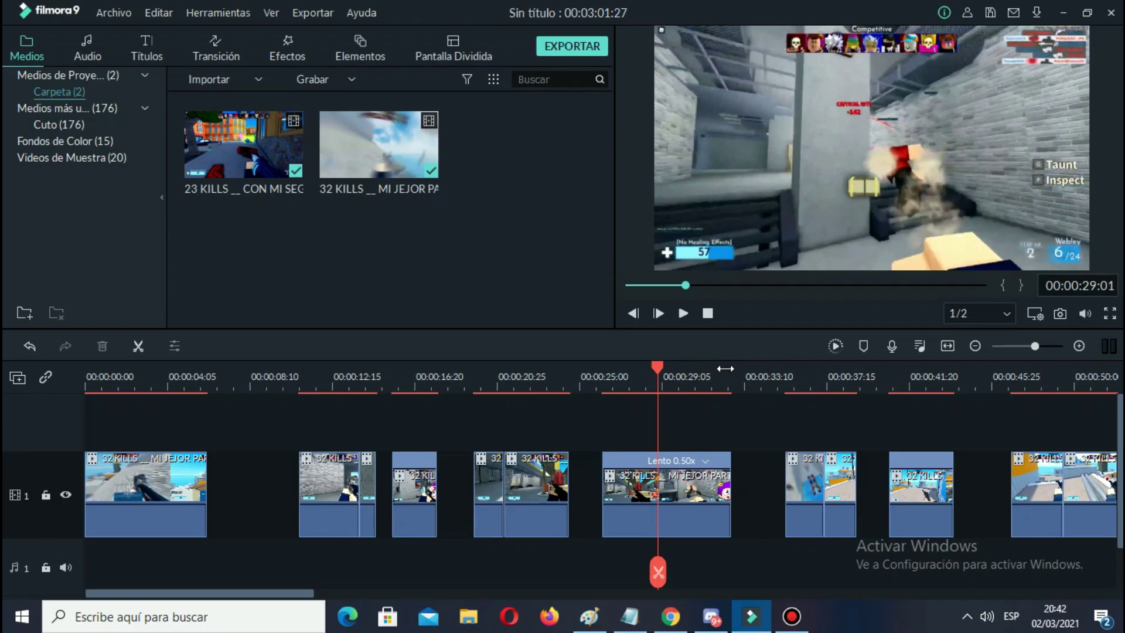
Play on to the adjoining pair of clips around 00:00:37 and replay the cut between them up to about 00:00:38
click(683, 313)
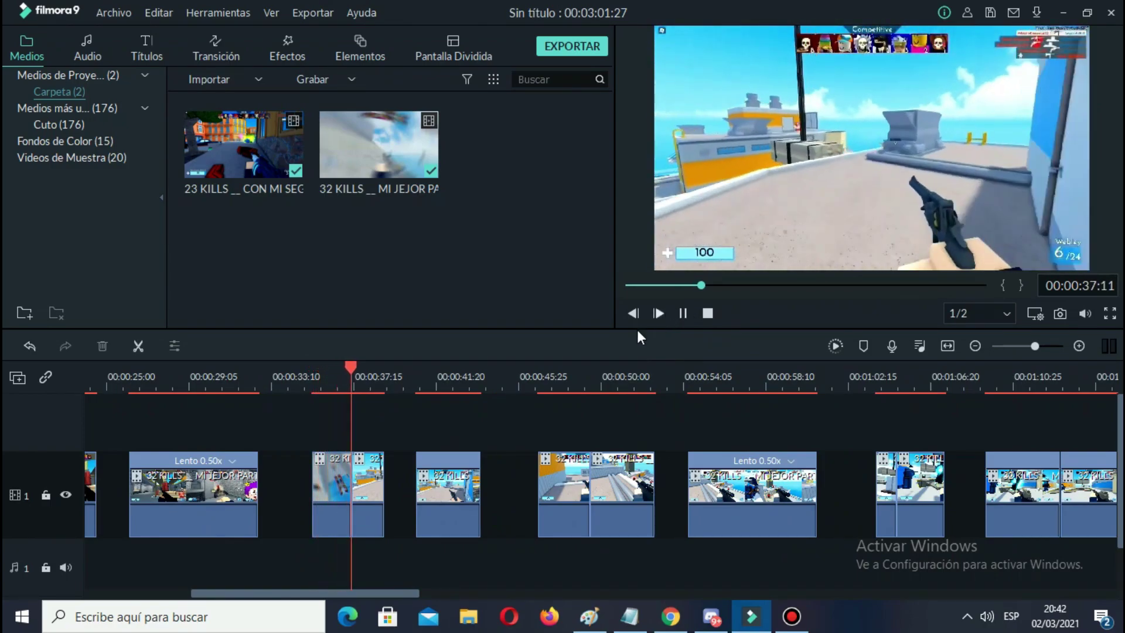
key(space)
drag(369, 370, 340, 388)
key(space)
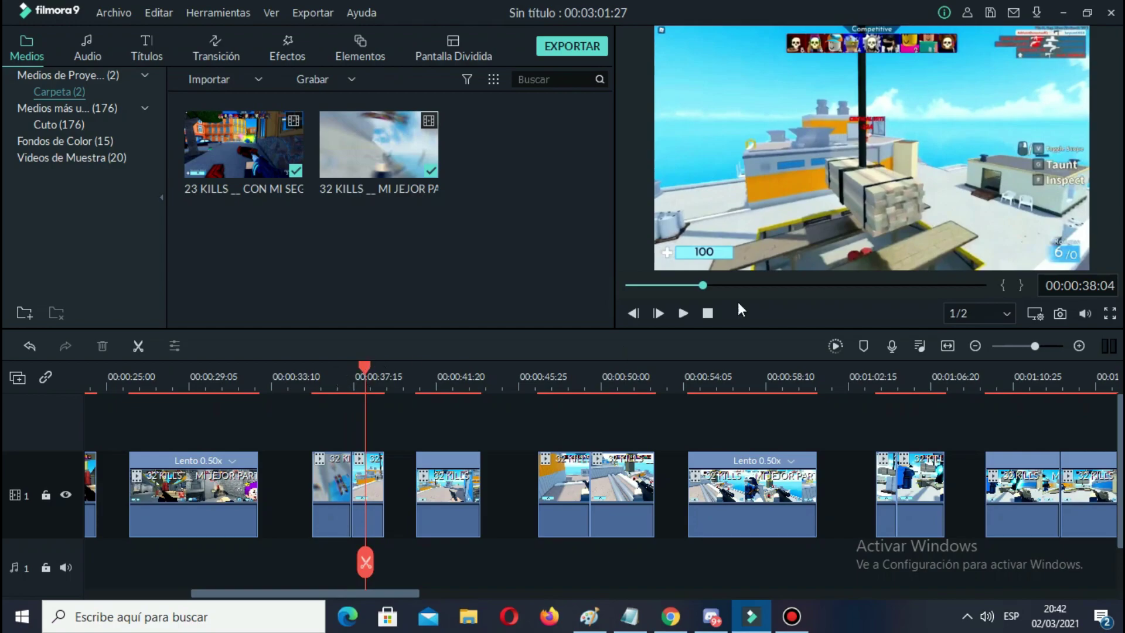
drag(364, 363, 349, 371)
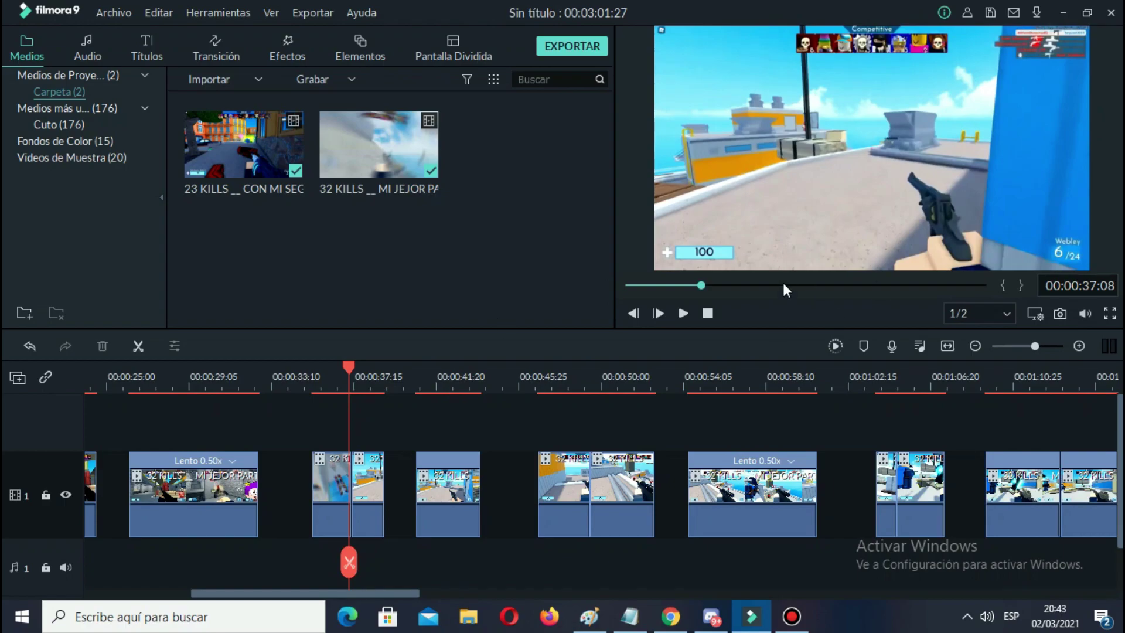
key(space)
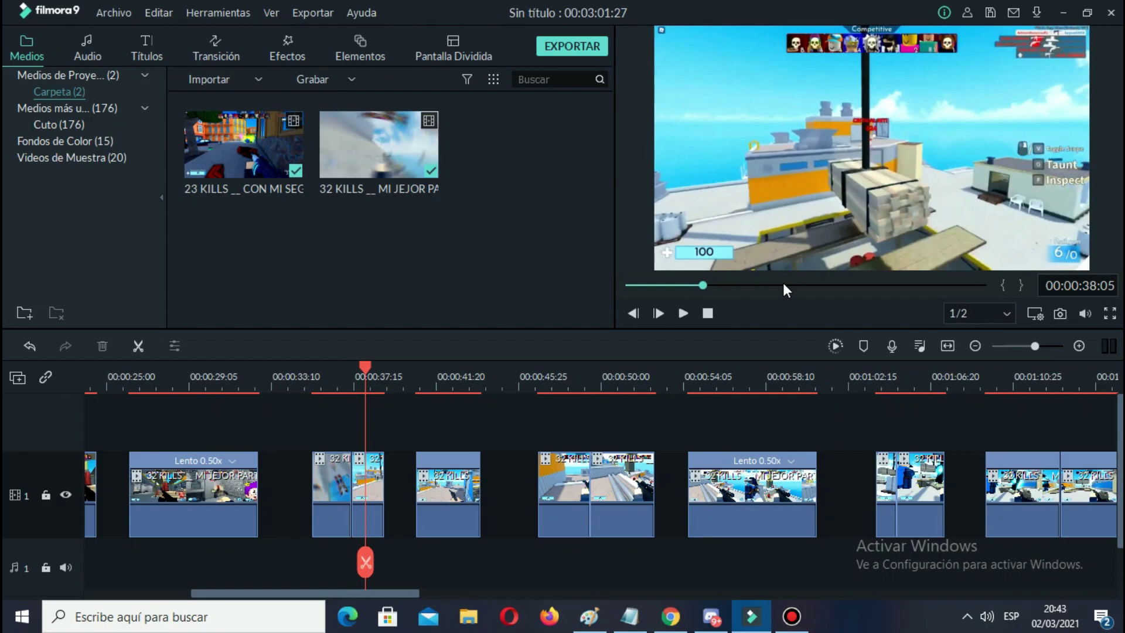
right_click(545, 271)
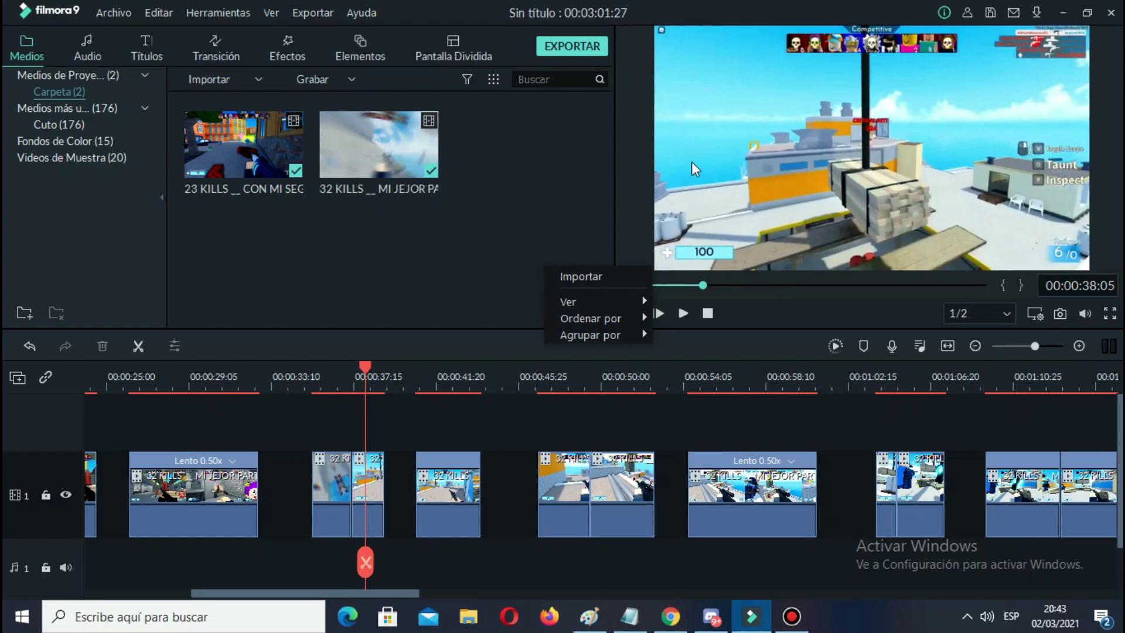
click(628, 205)
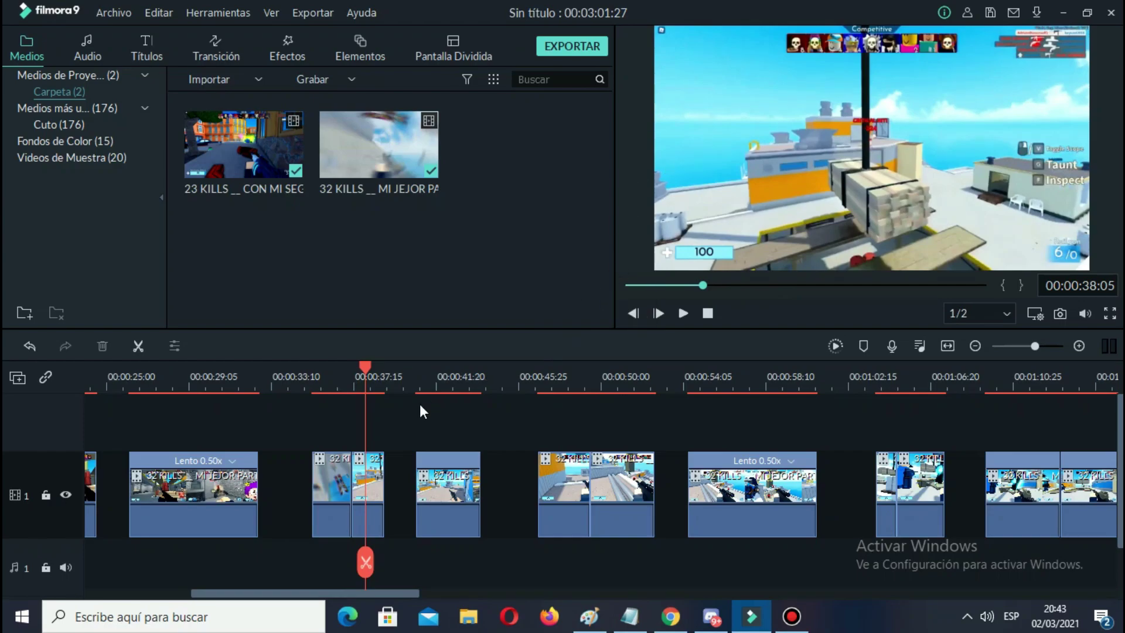
Play the short single clip around 00:00:41 from its beginning, then replay it from 00:00:41:29 to examine the kill
click(419, 381)
key(space)
key(space)
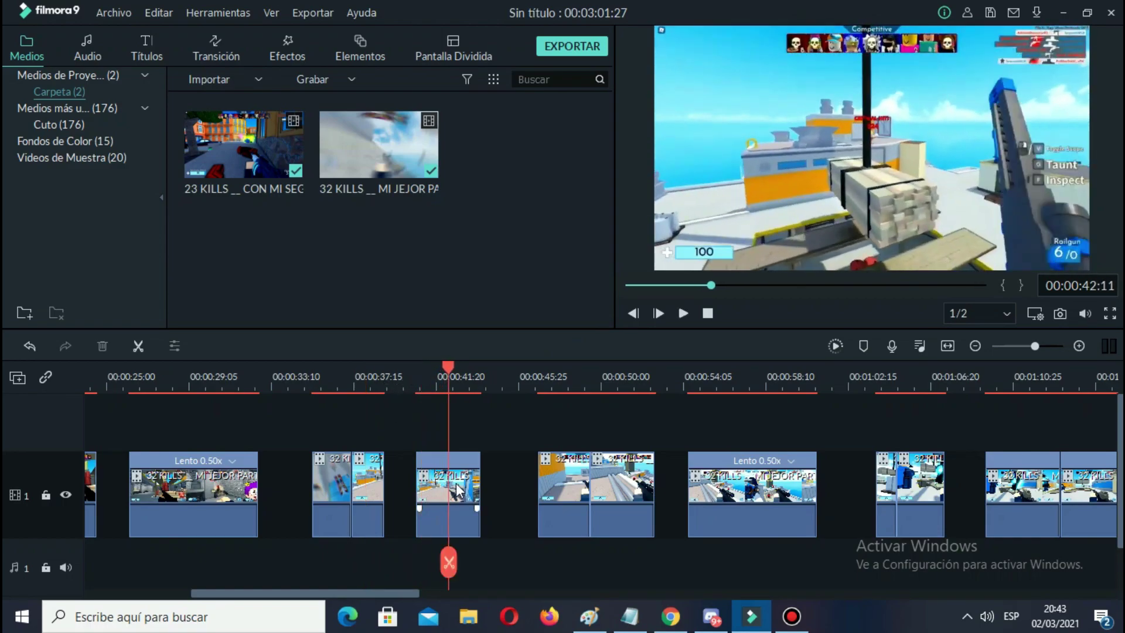
click(443, 379)
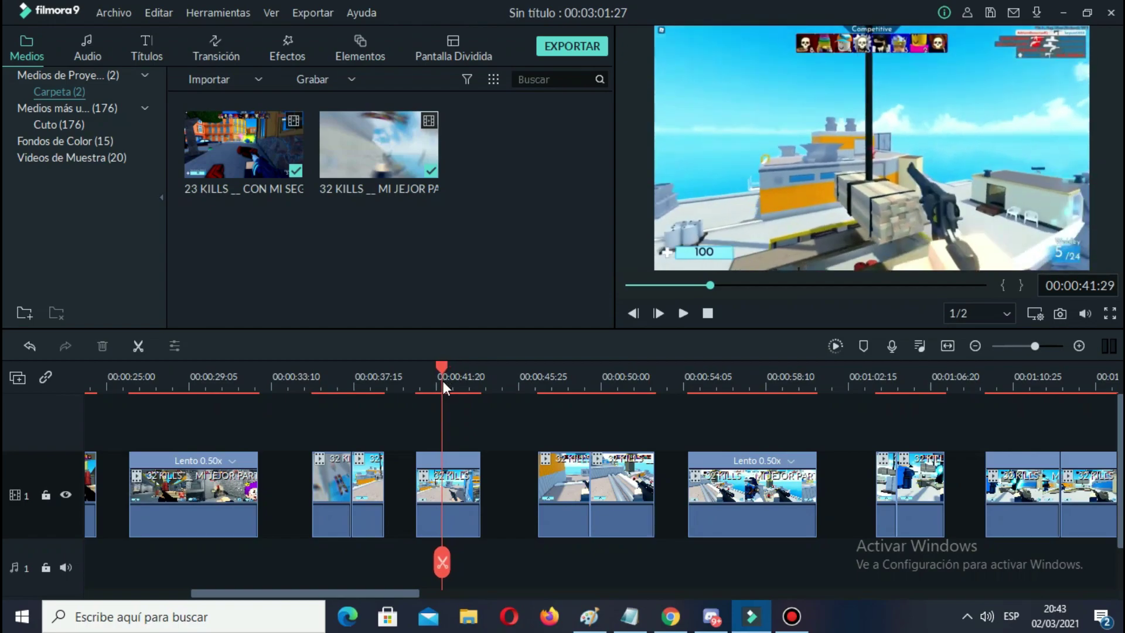
key(space)
key(space)
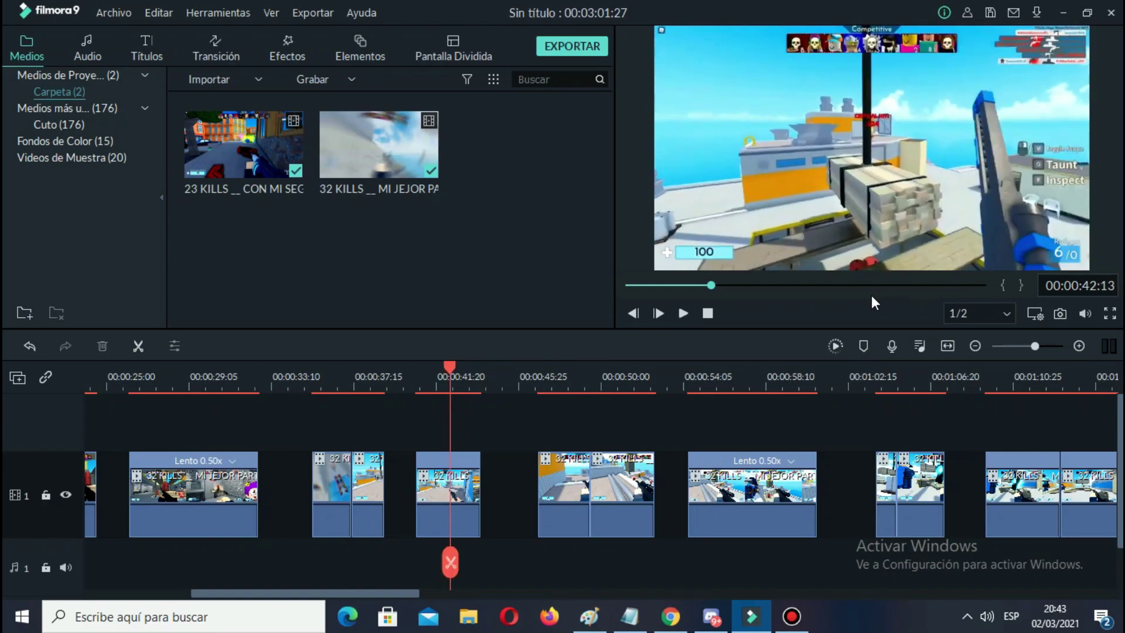
Play the adjoining pair of clips from about 00:00:47, pausing at each shot, and return the playhead to 00:00:51:23
click(539, 365)
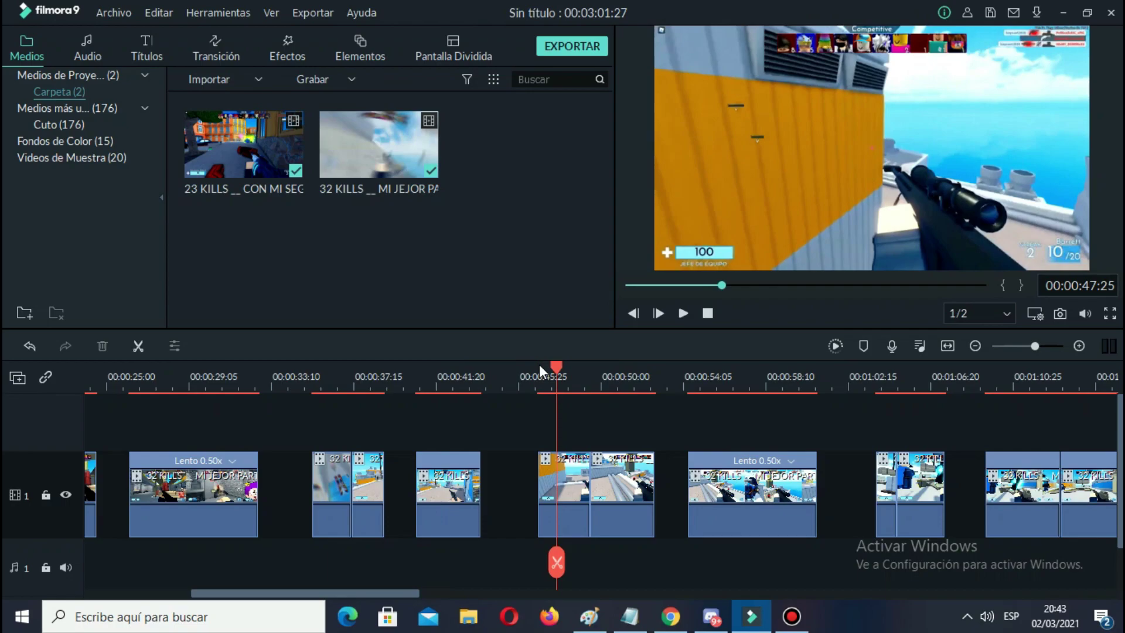
key(space)
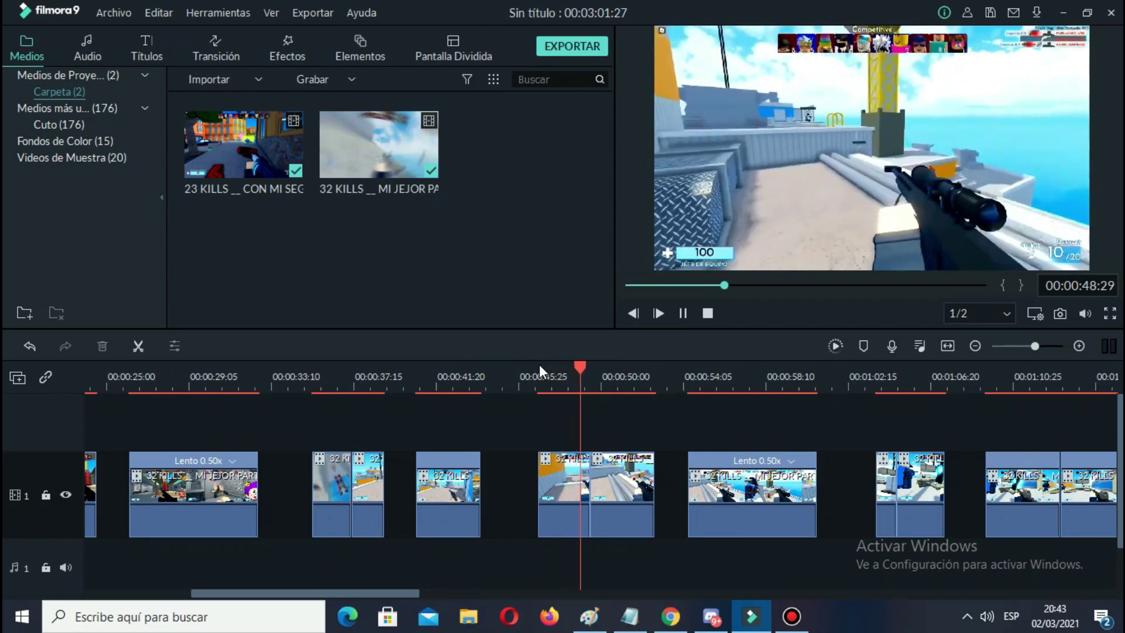
key(space)
key(space)
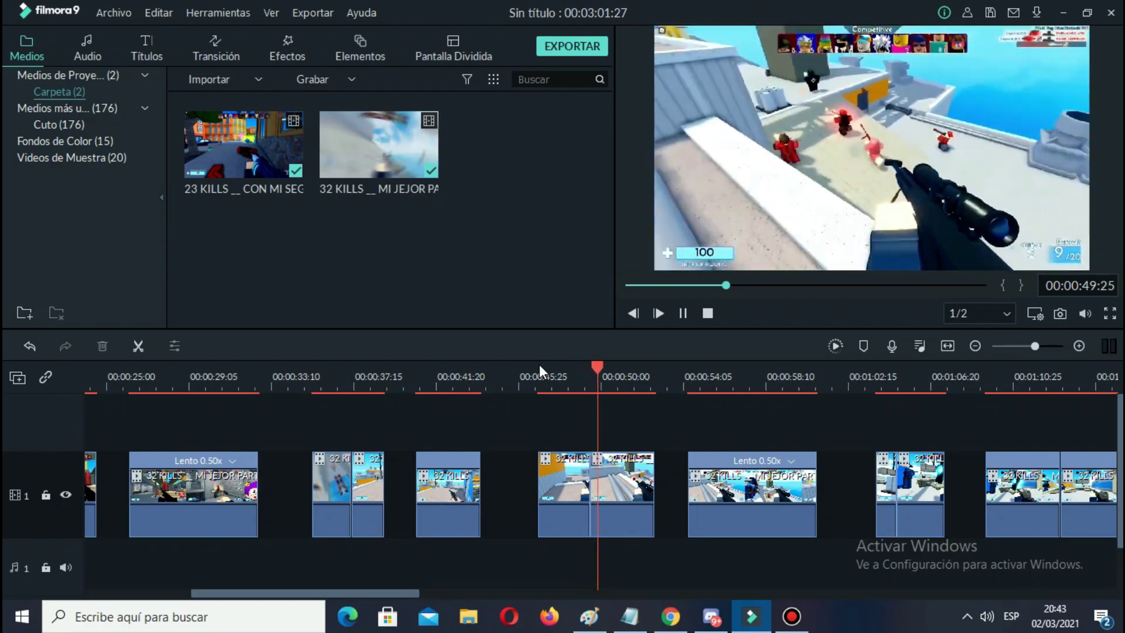
key(space)
key(space)
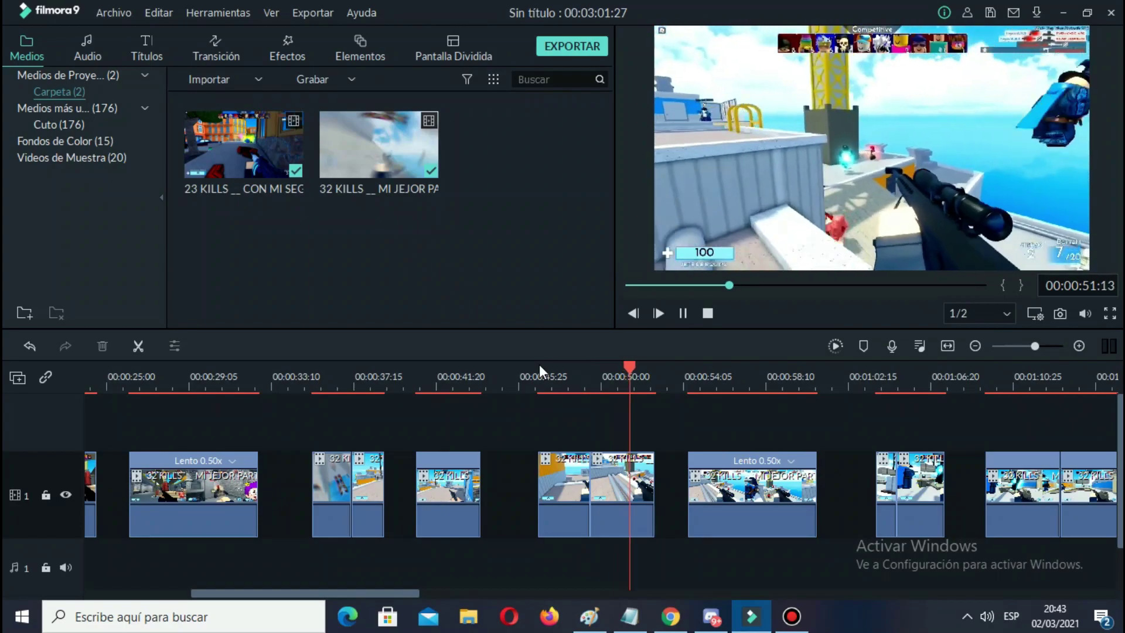
key(space)
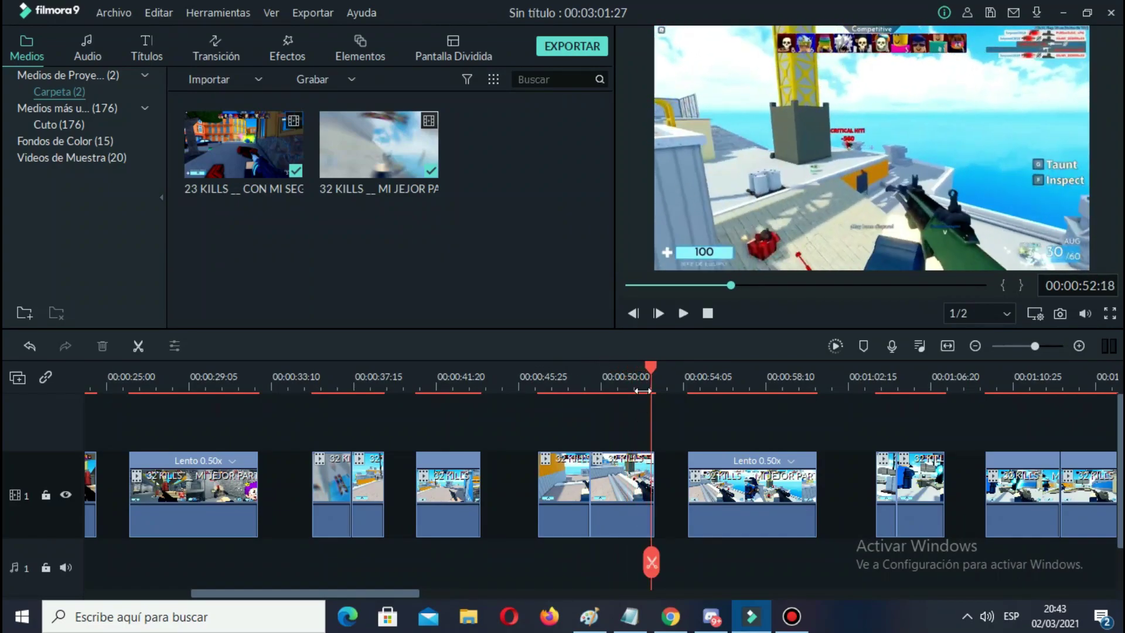
drag(652, 364, 635, 378)
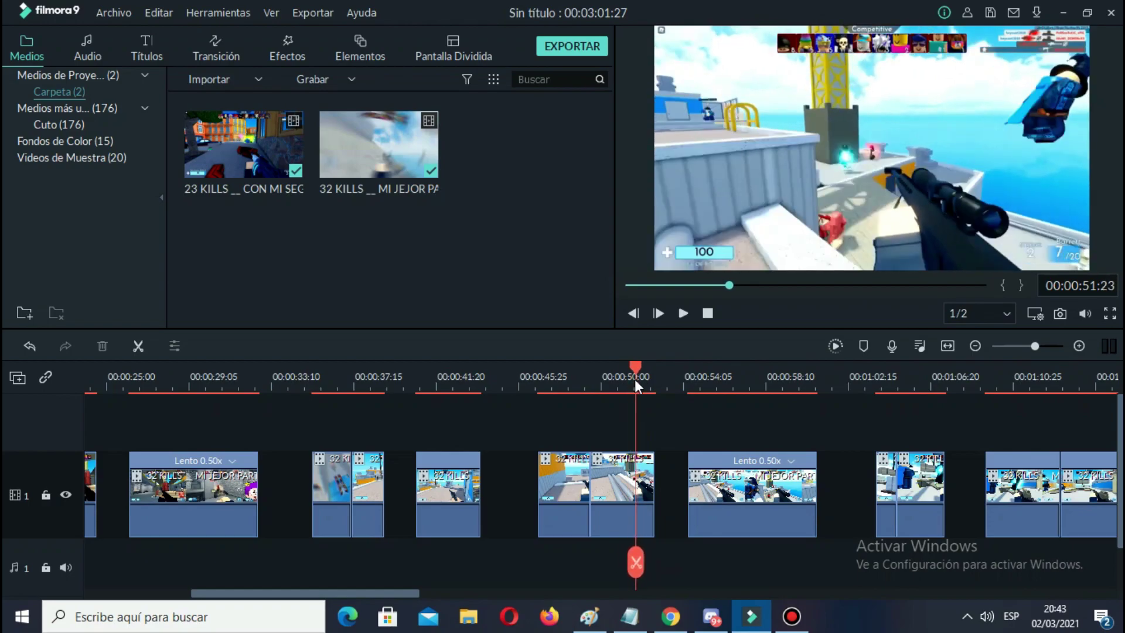
Play the 0.50x slow-motion clip starting at about 00:00:54:12, pausing near 00:00:56:24 to examine the sniper shots
click(688, 378)
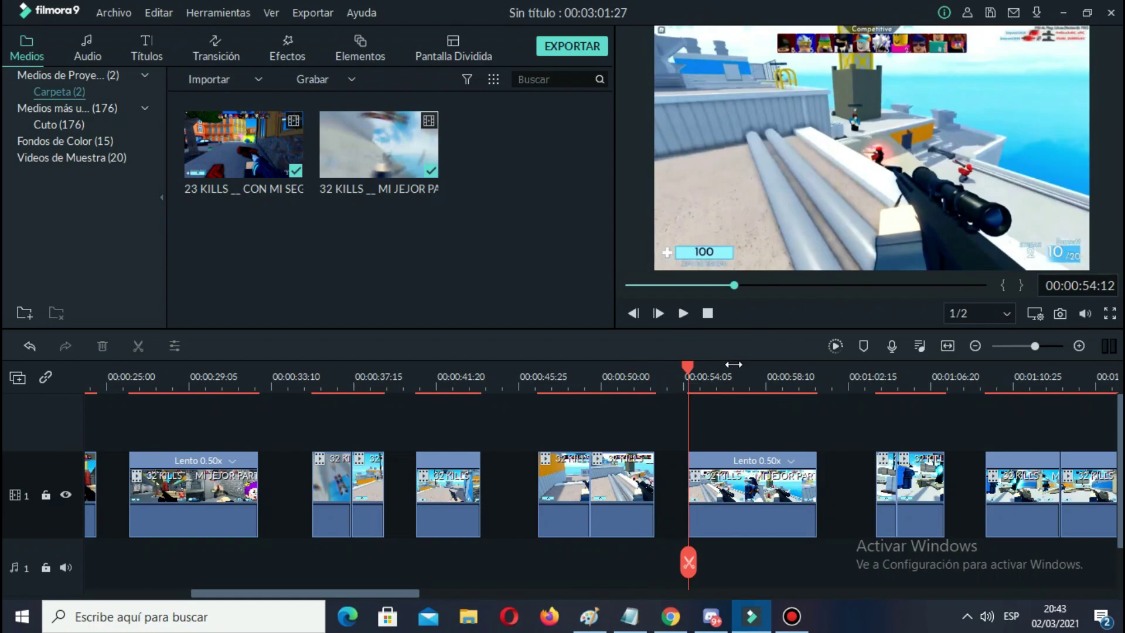
key(space)
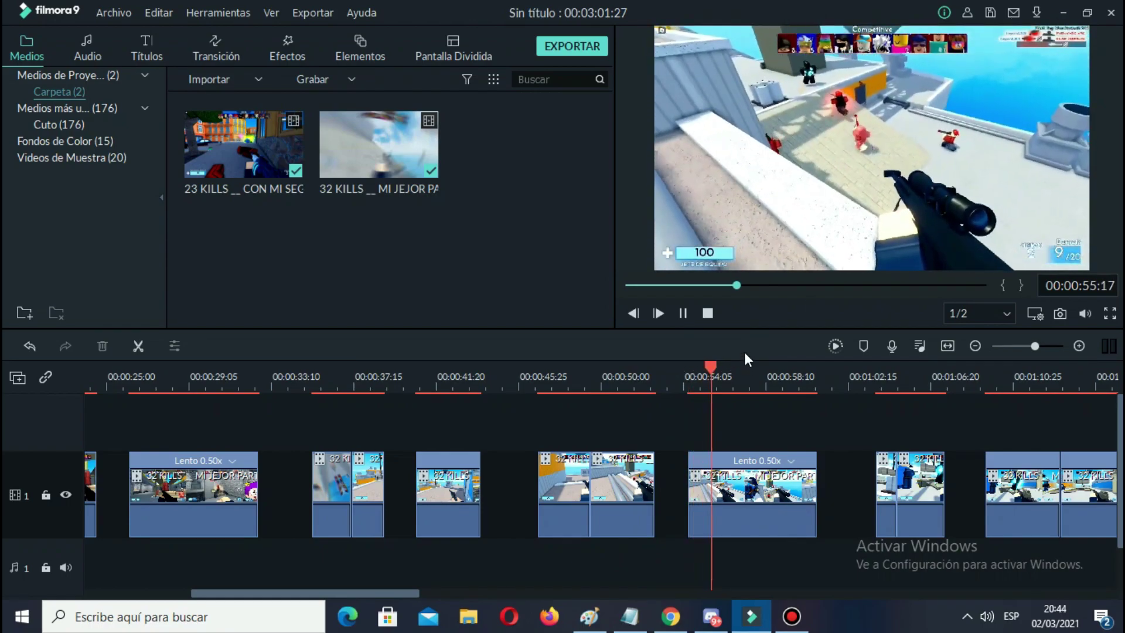
key(space)
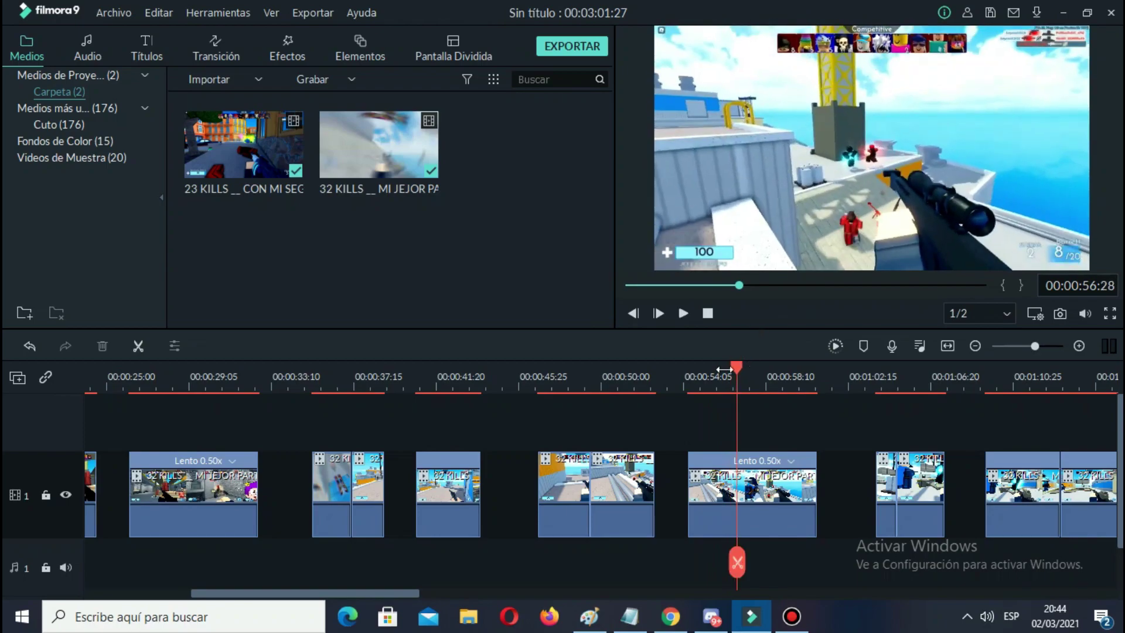
drag(737, 368, 736, 369)
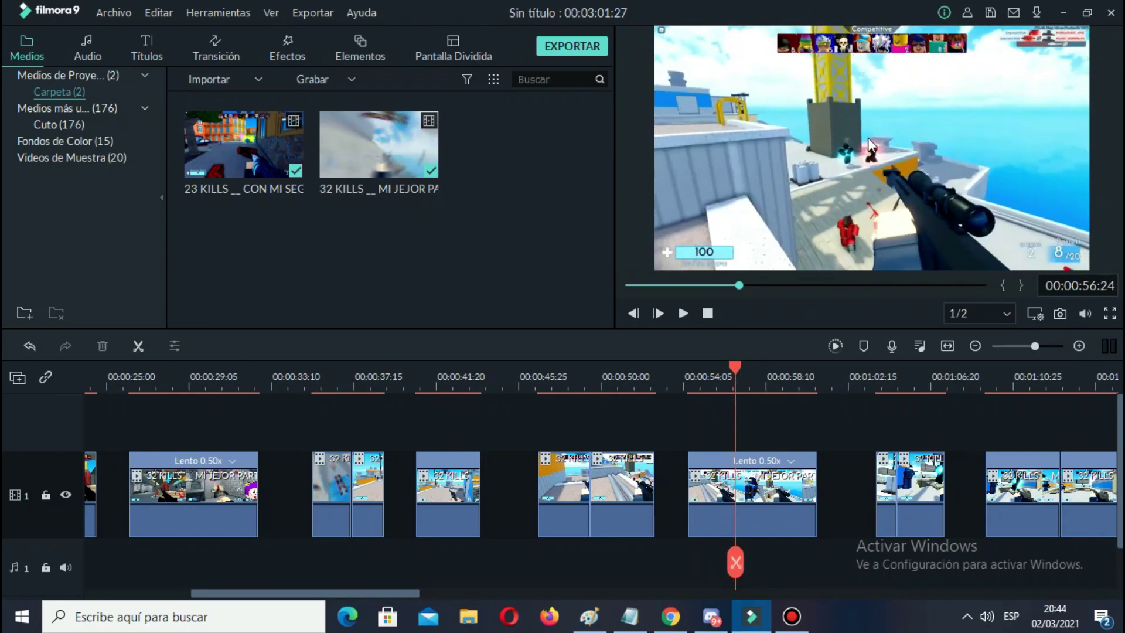
key(space)
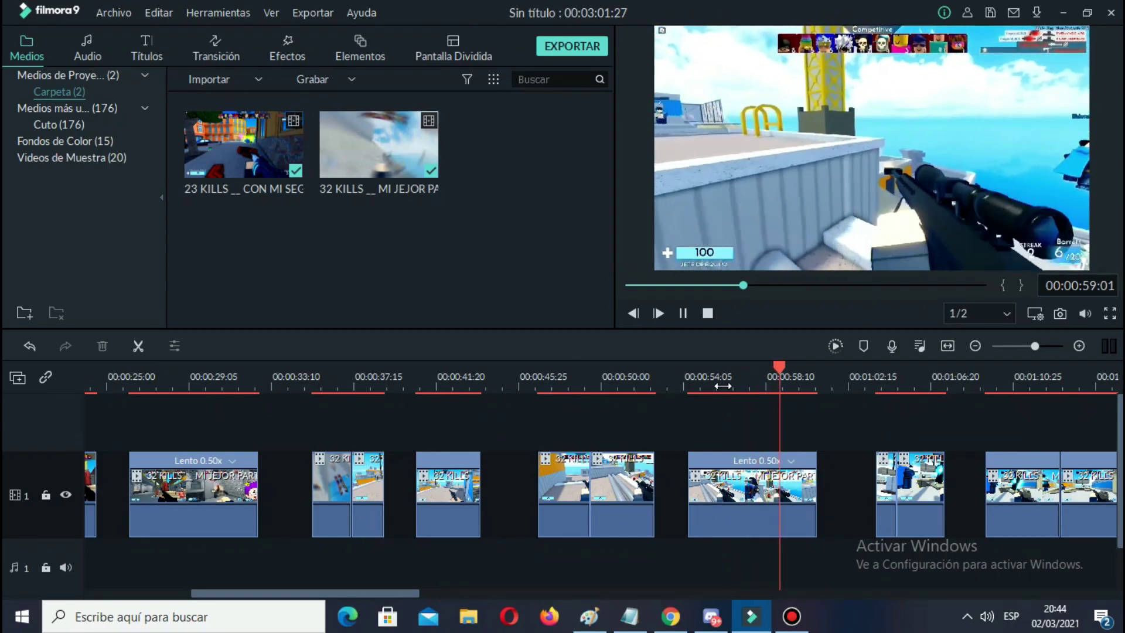
key(space)
Play the adjoining pair of clips from about 00:01:04:02 across the cut to examine the kill
scroll(770, 428, down, 5)
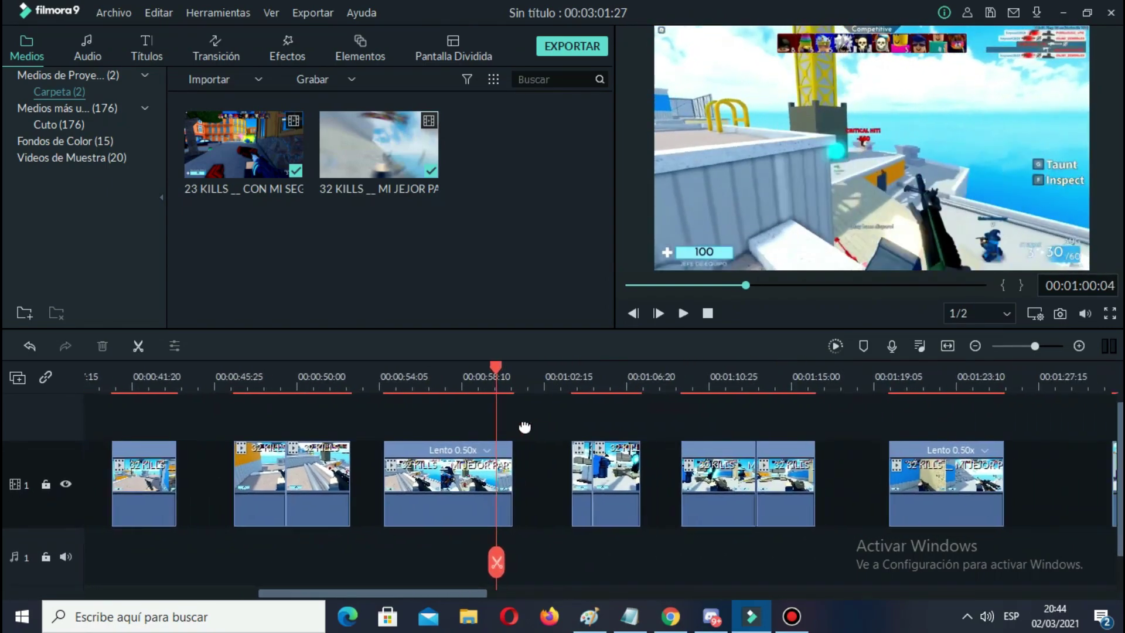
click(558, 368)
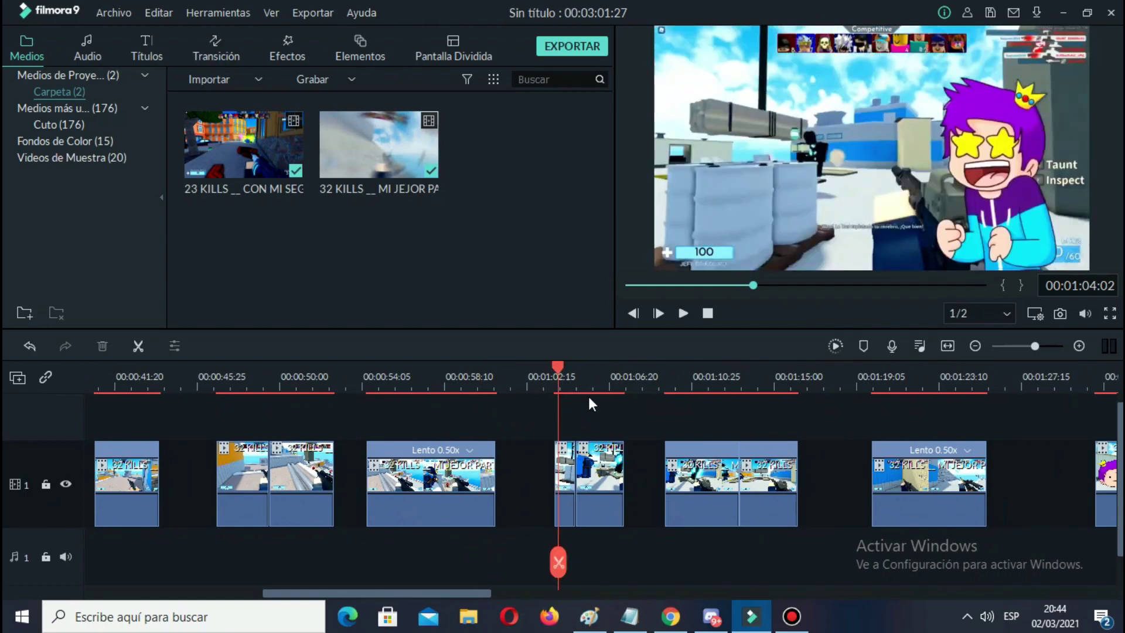
scroll(592, 422, down, 1)
key(space)
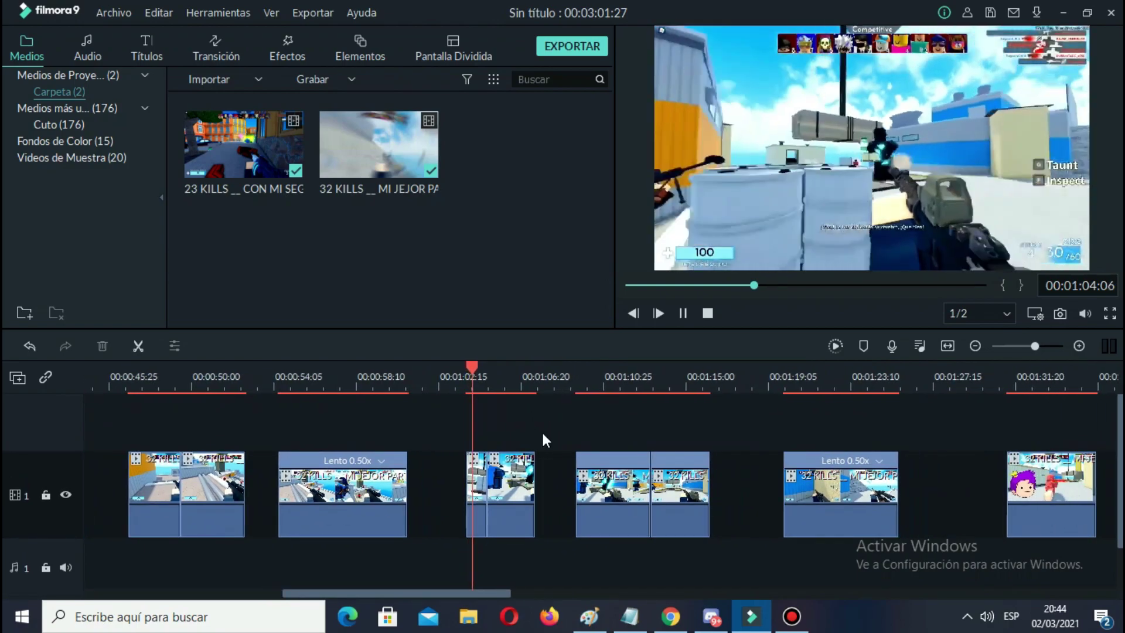
key(space)
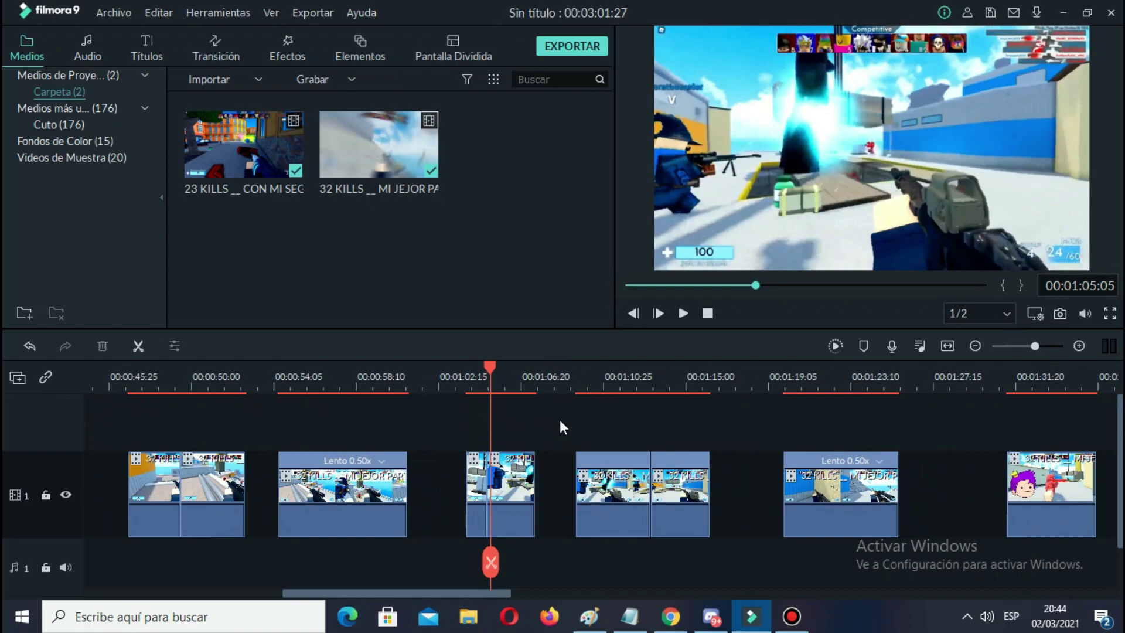
Play the first clip of the adjoining pair around 00:01:10 to examine its slow-motion shots
click(578, 398)
key(space)
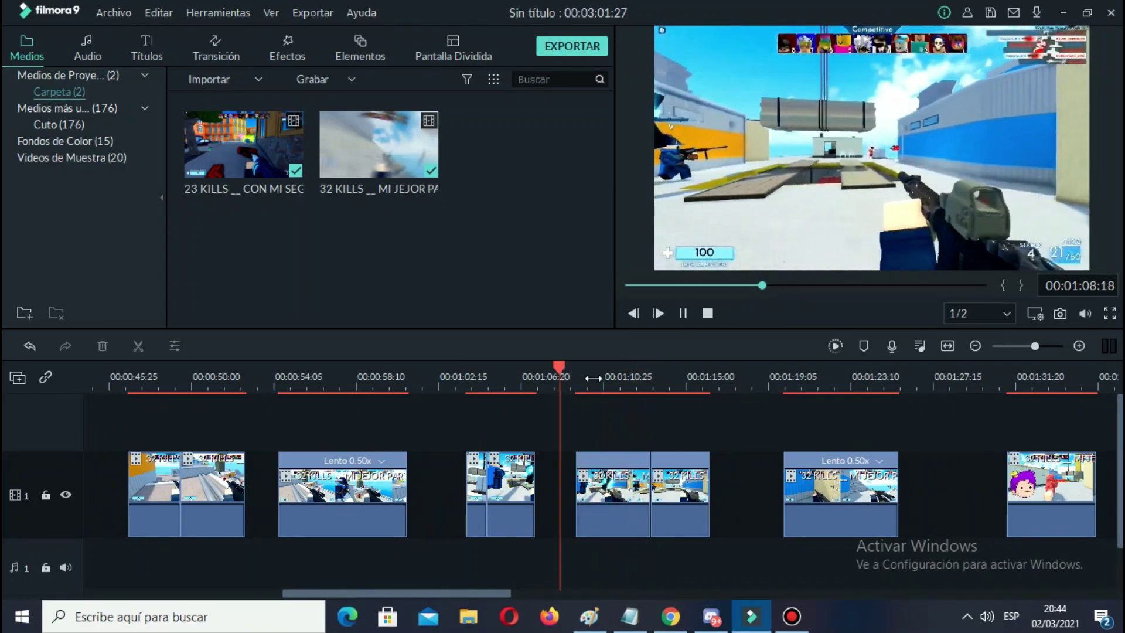
click(560, 384)
key(space)
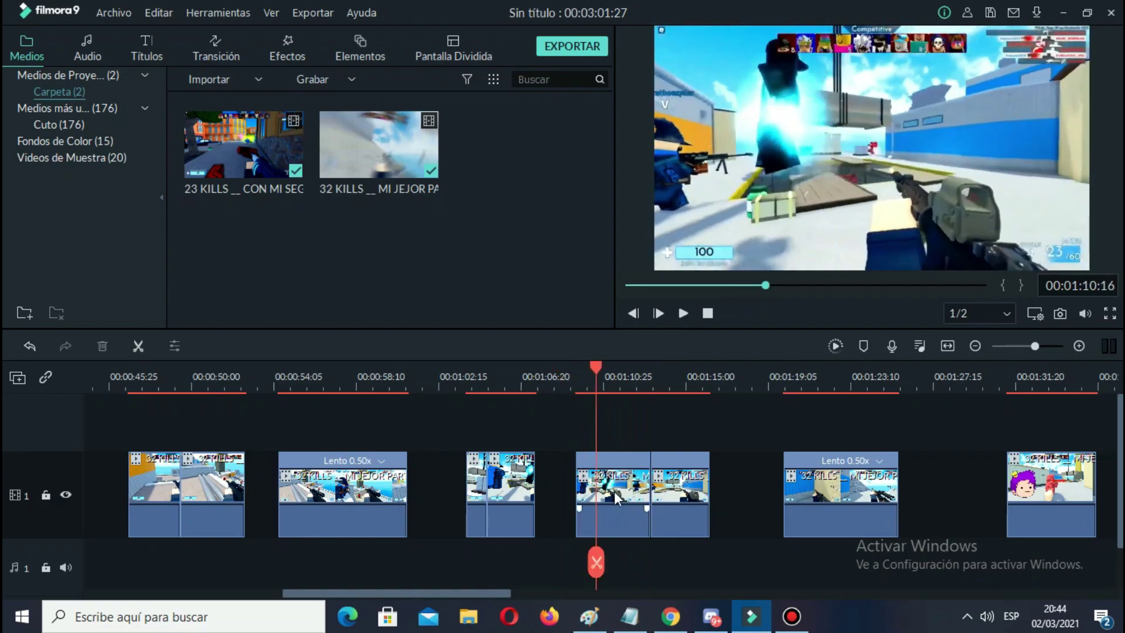
Slow down the first clip of the adjoining pair around 00:01:10 to 0.1x speed
click(614, 491)
click(205, 349)
mouse_move(255, 396)
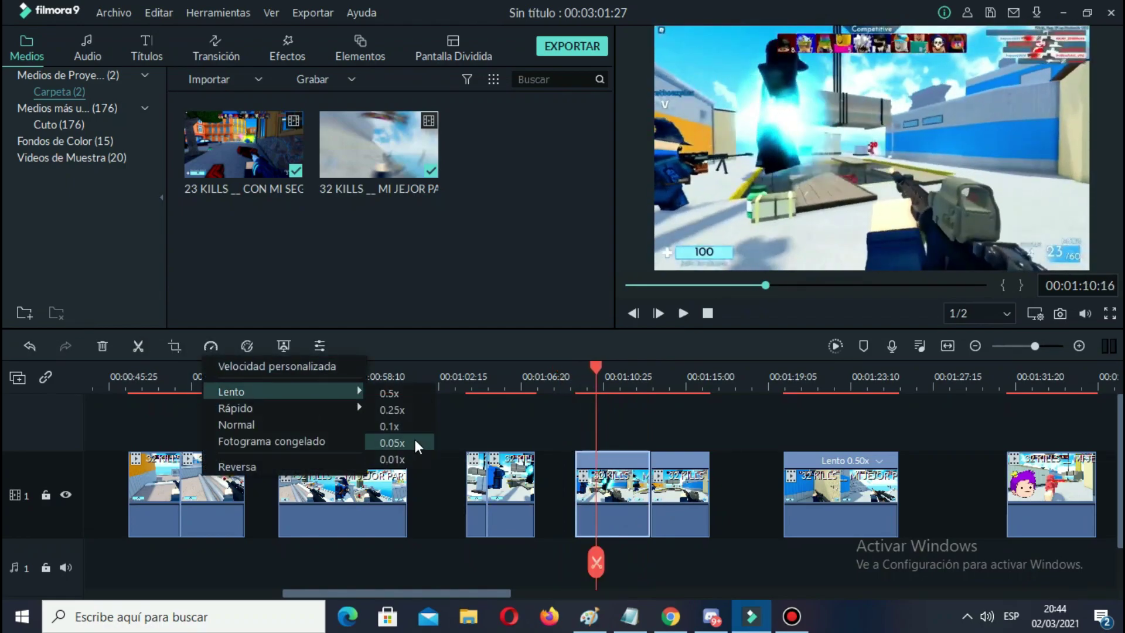
click(412, 433)
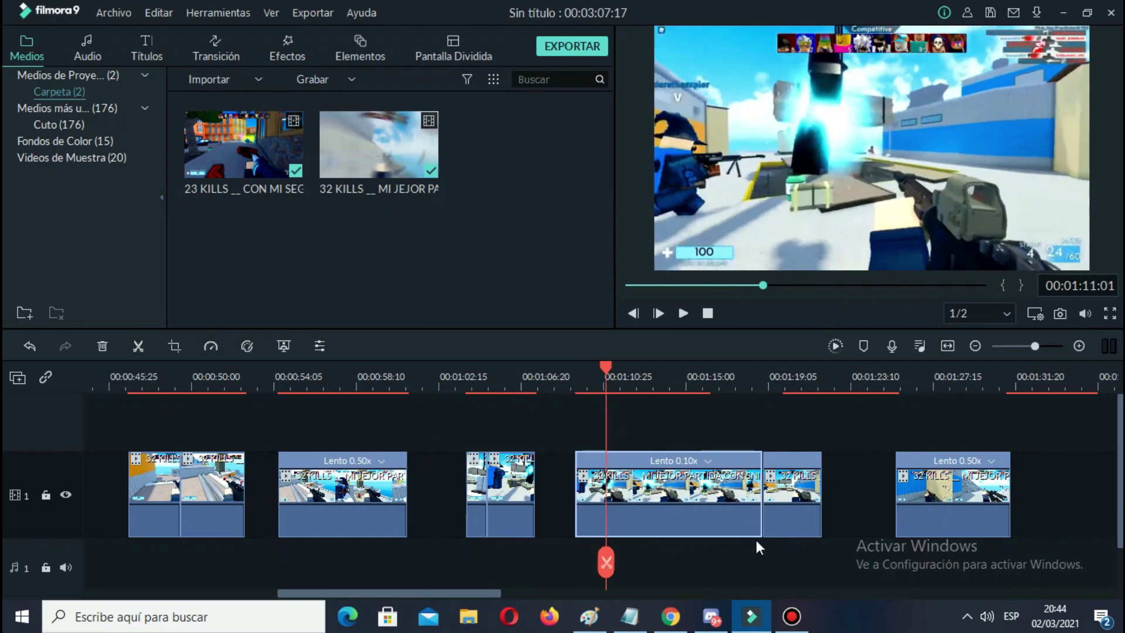
Play the 0.10x clip from its beginning to about 00:01:10:18, pausing near 00:01:10:02, to check the slow motion
click(575, 380)
key(space)
key(space)
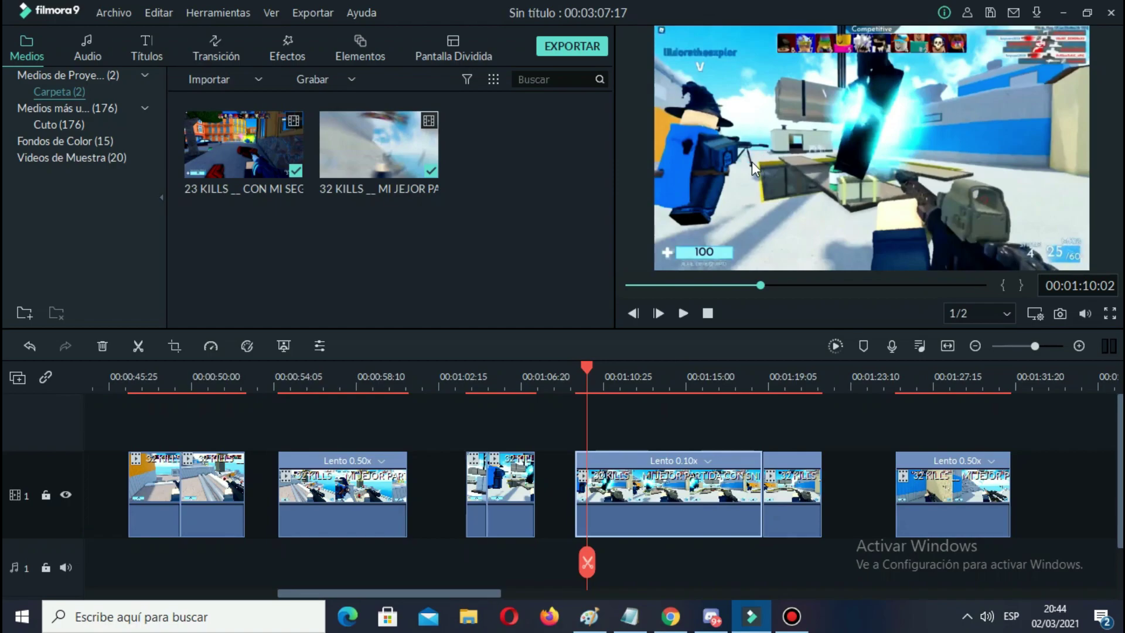
key(space)
key(space)
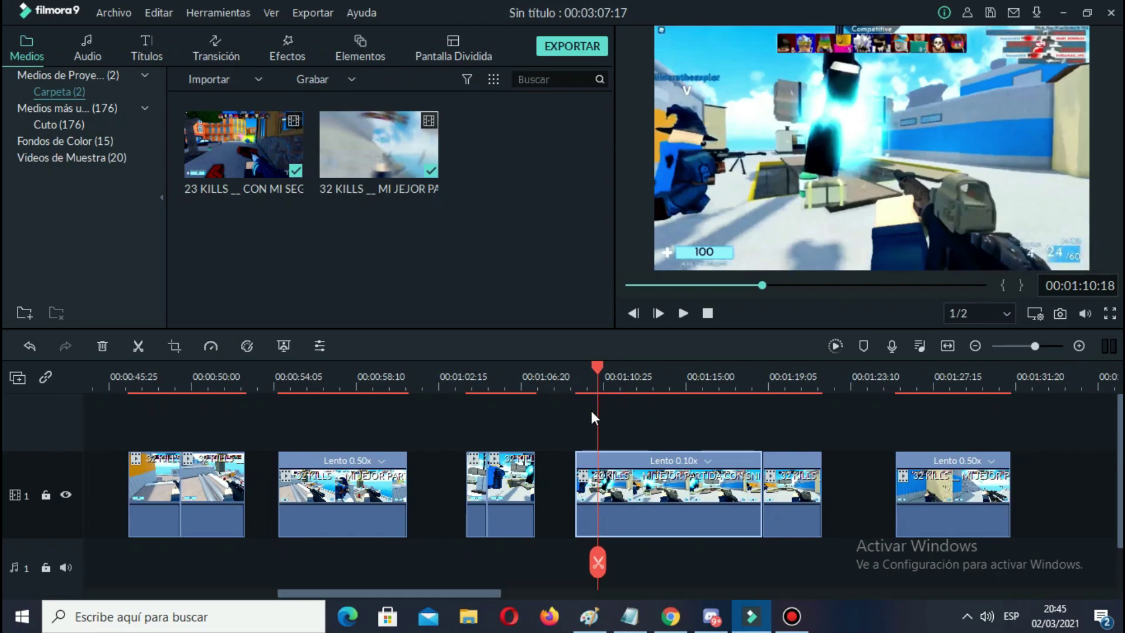
Play the 0.10x clip in short bursts from 00:01:10:18 to about 00:01:11:07 to examine the slow motion
key(space)
key(space)
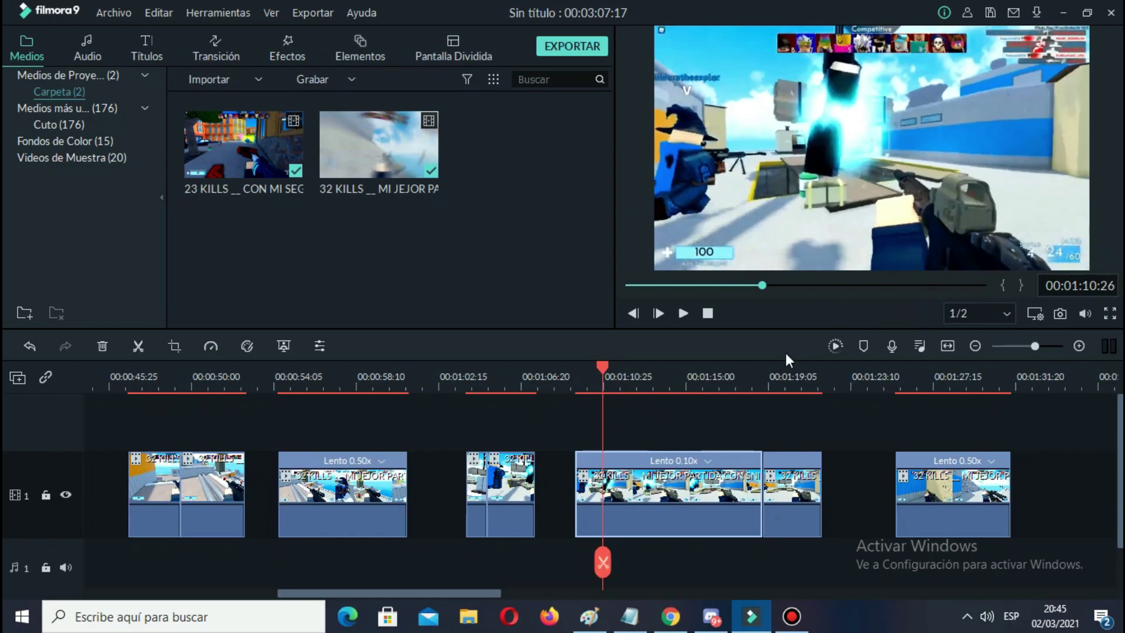
key(space)
key(space)
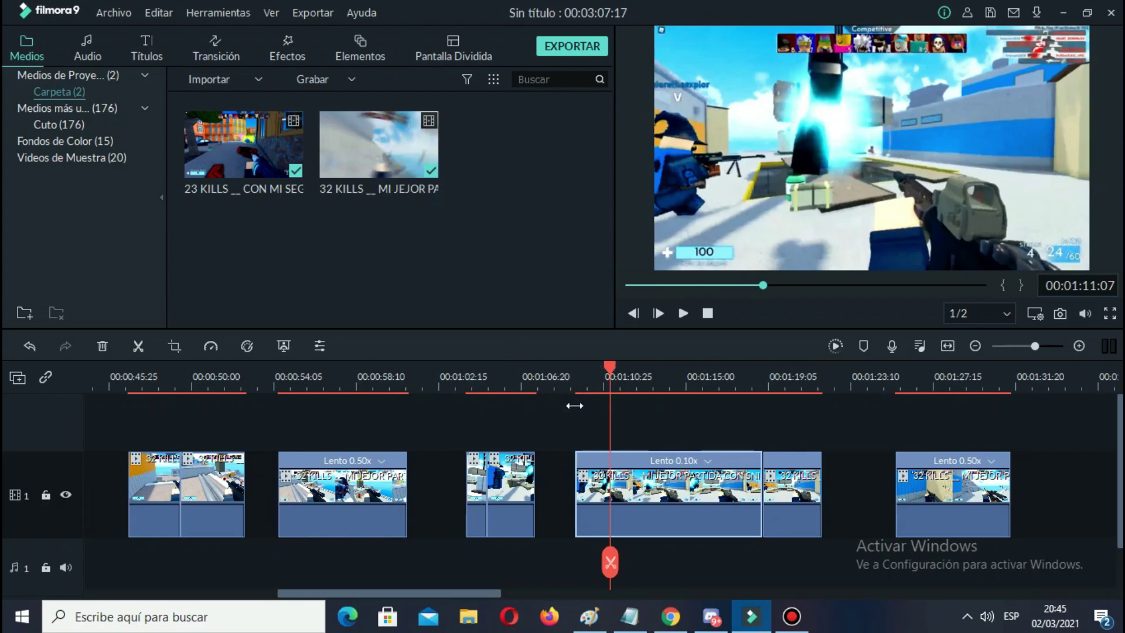
Play from the end of the 0.10x clip across the cut to about 00:01:20:28 to examine the kill
click(759, 375)
key(space)
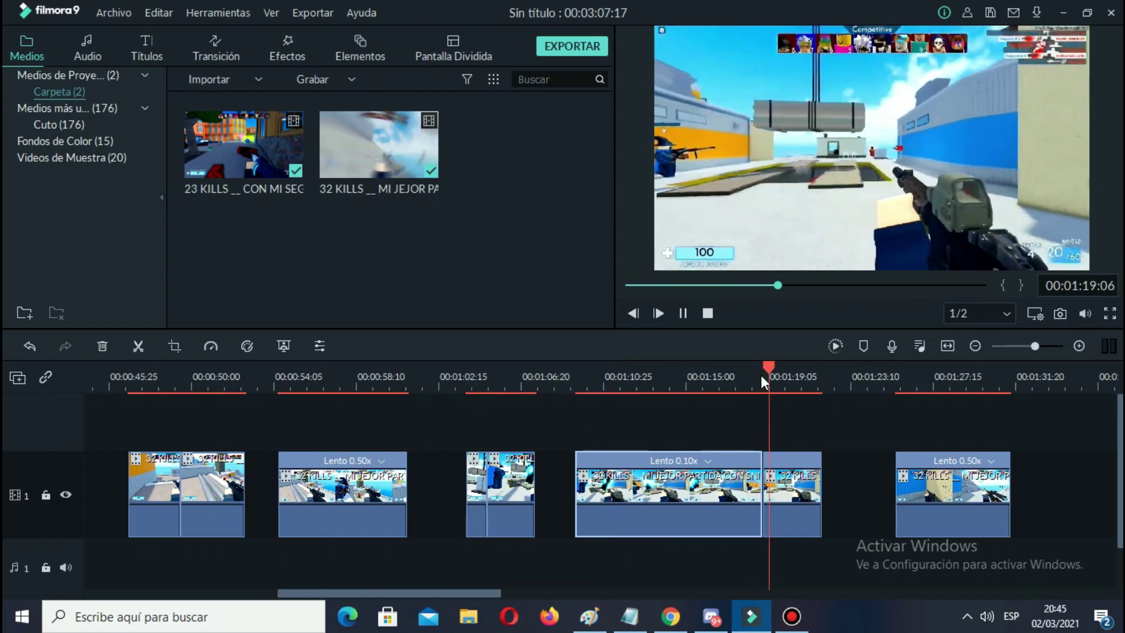
key(space)
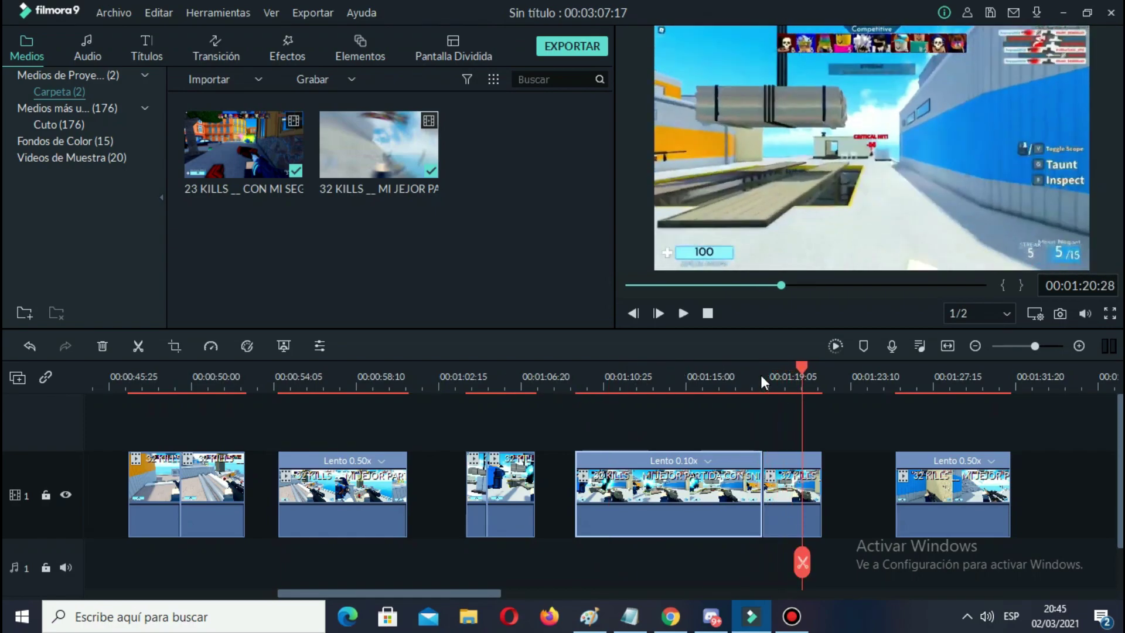
Play the opening of the 0.50x clip that follows the 0.10x pair, pausing around 00:01:26:13
scroll(924, 432, right, 5)
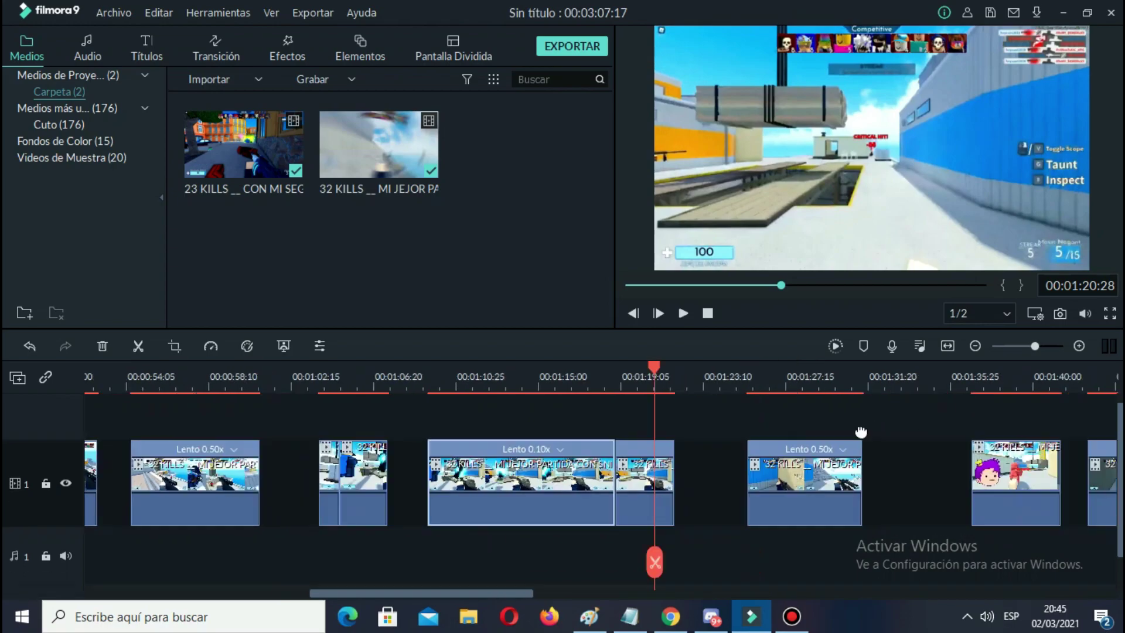
click(572, 376)
key(space)
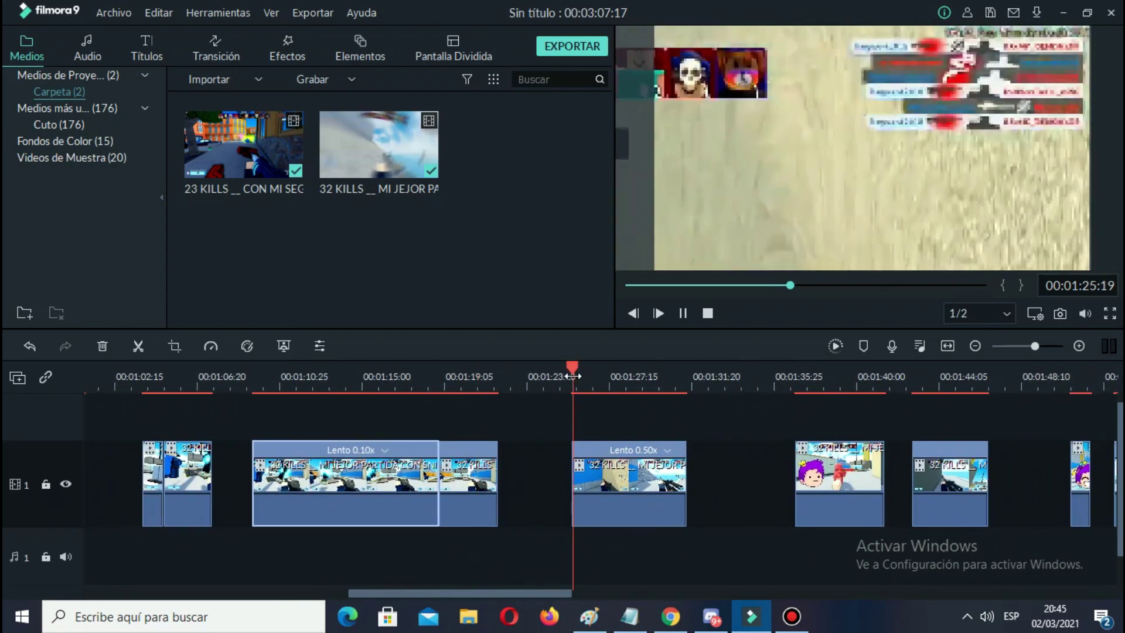
click(681, 315)
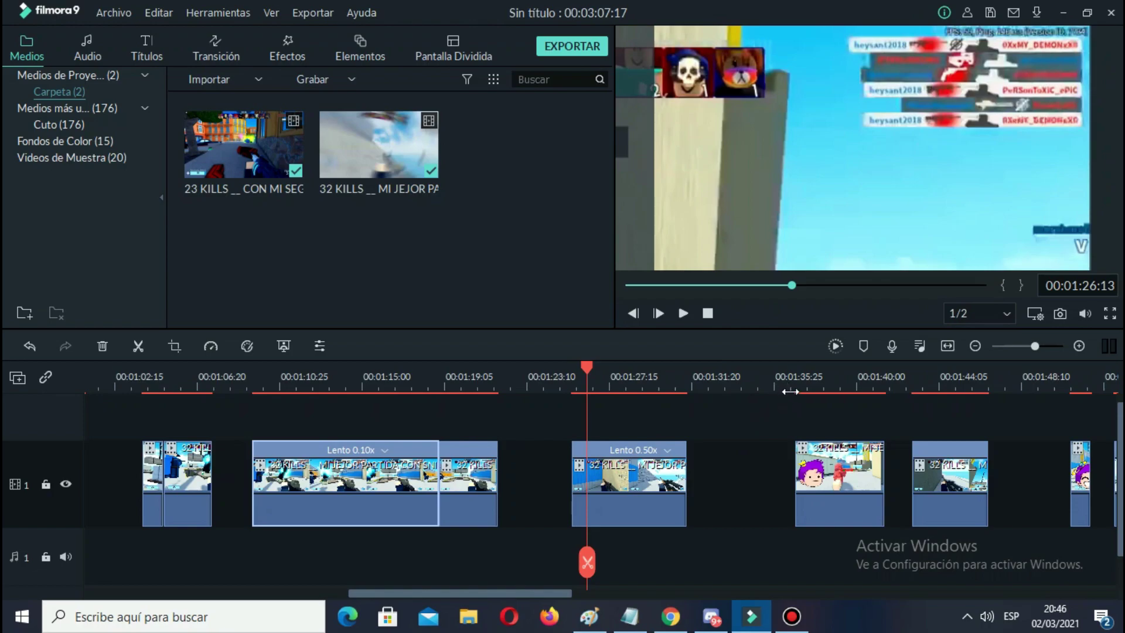
Play the normal-speed clip starting around 00:01:42:27, pausing at about 00:01:45:14, to examine the shot
drag(789, 392, 442, 383)
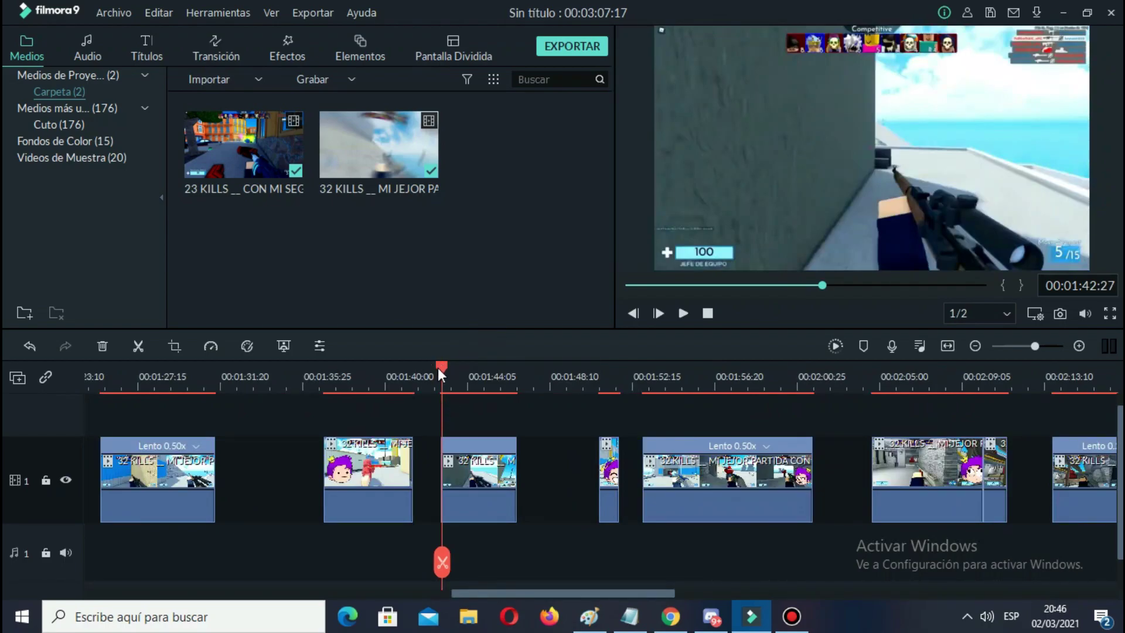
key(space)
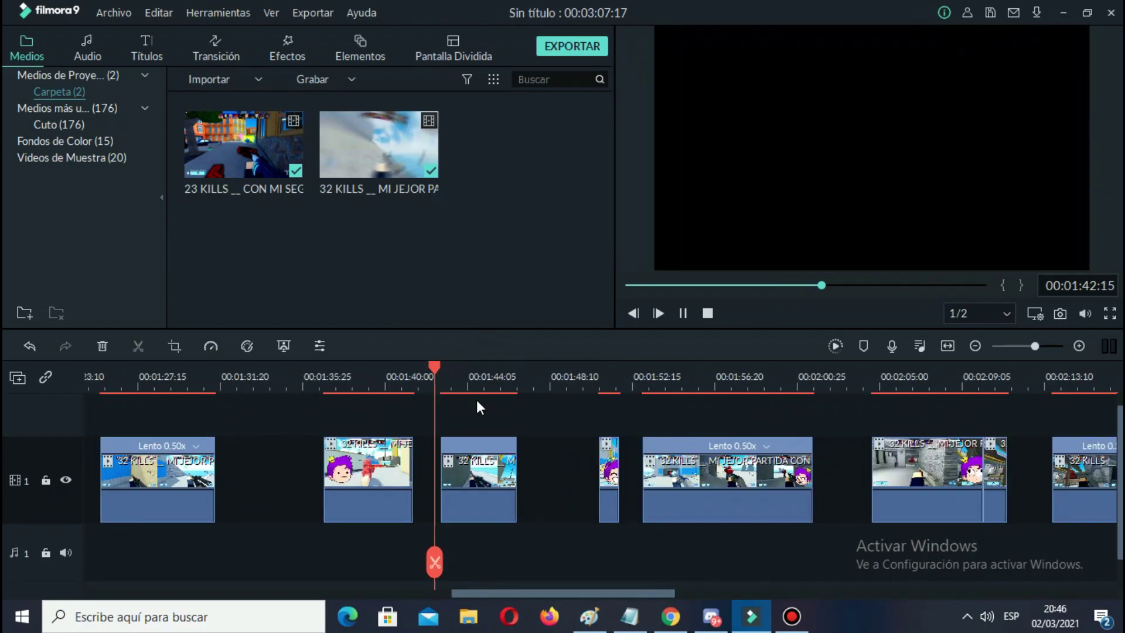
key(space)
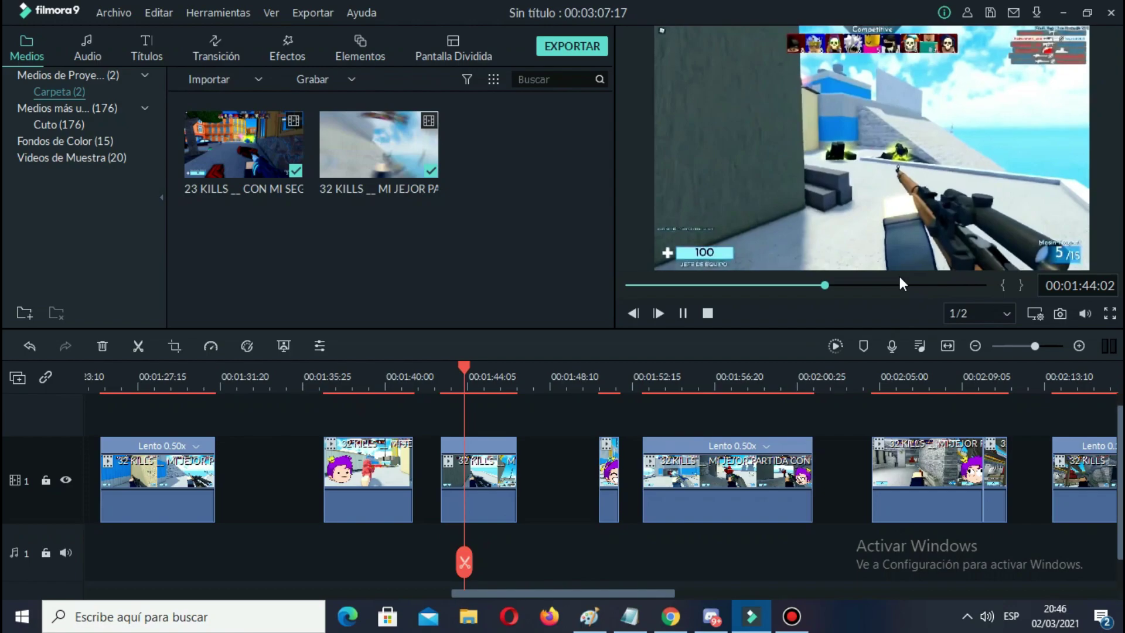
key(space)
key(space)
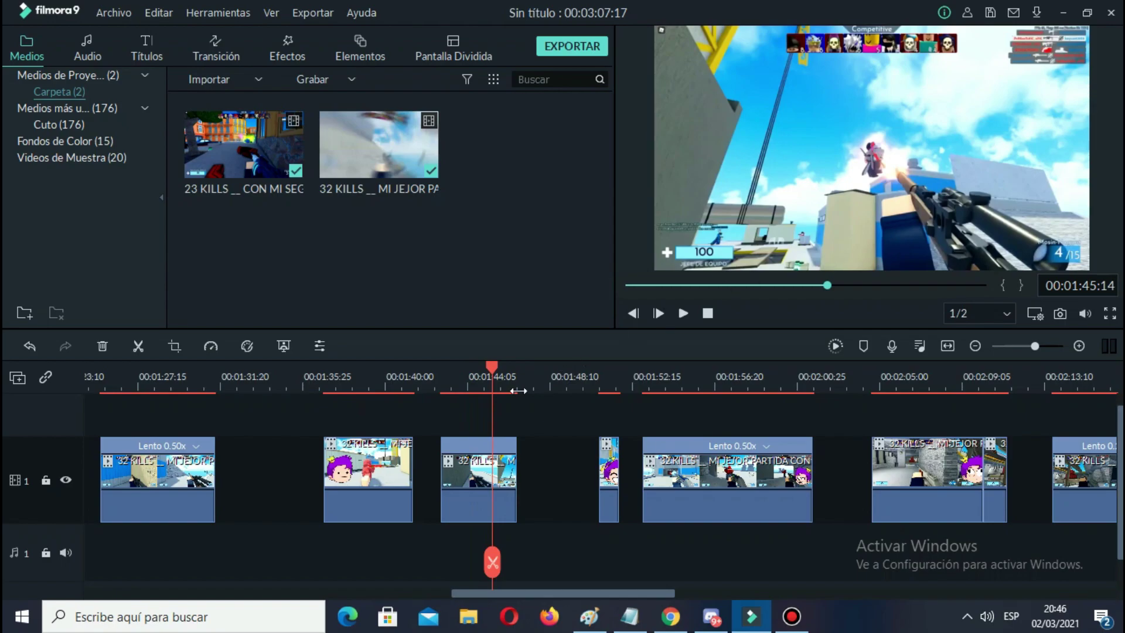
Replay the kill in the normal-speed clip from about 00:01:44:01, pausing at about 00:01:45:28
click(466, 388)
key(space)
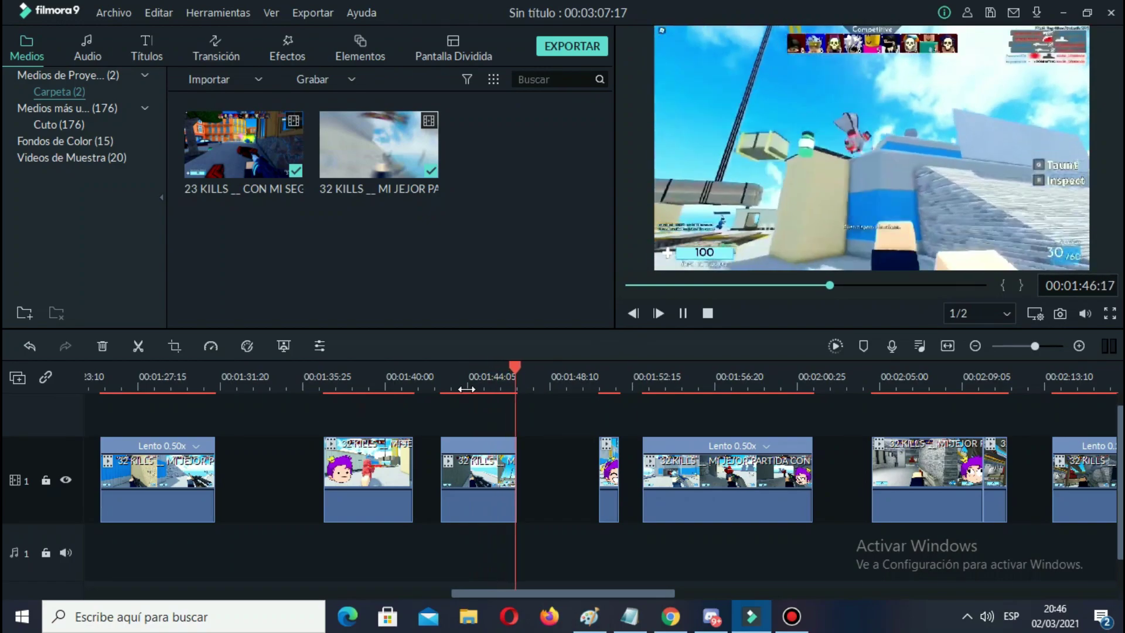
click(484, 389)
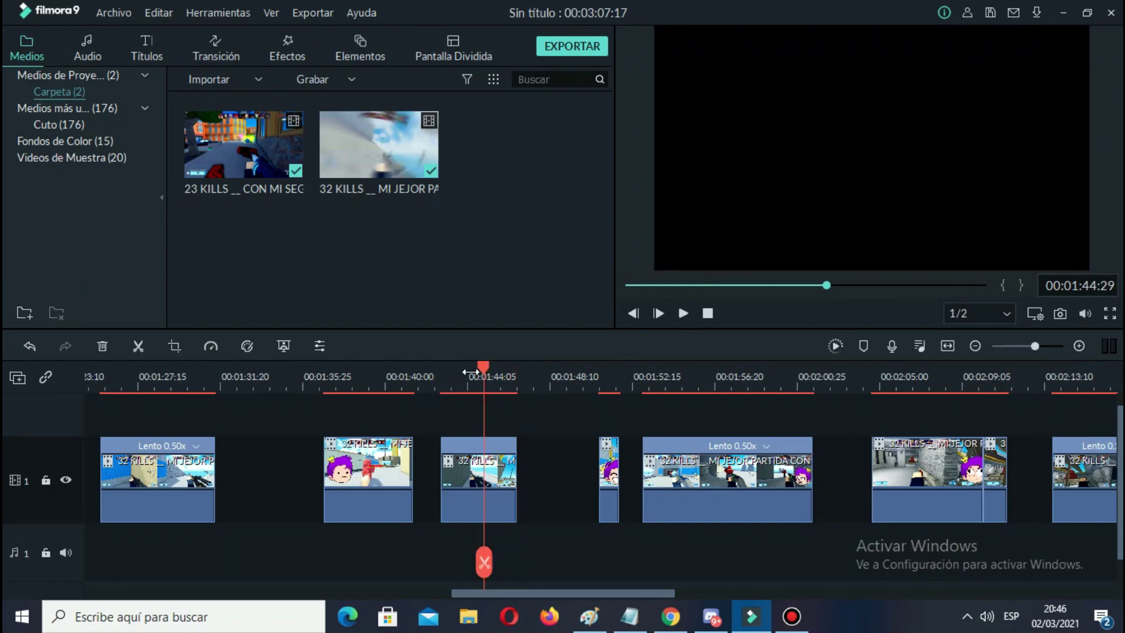
click(466, 379)
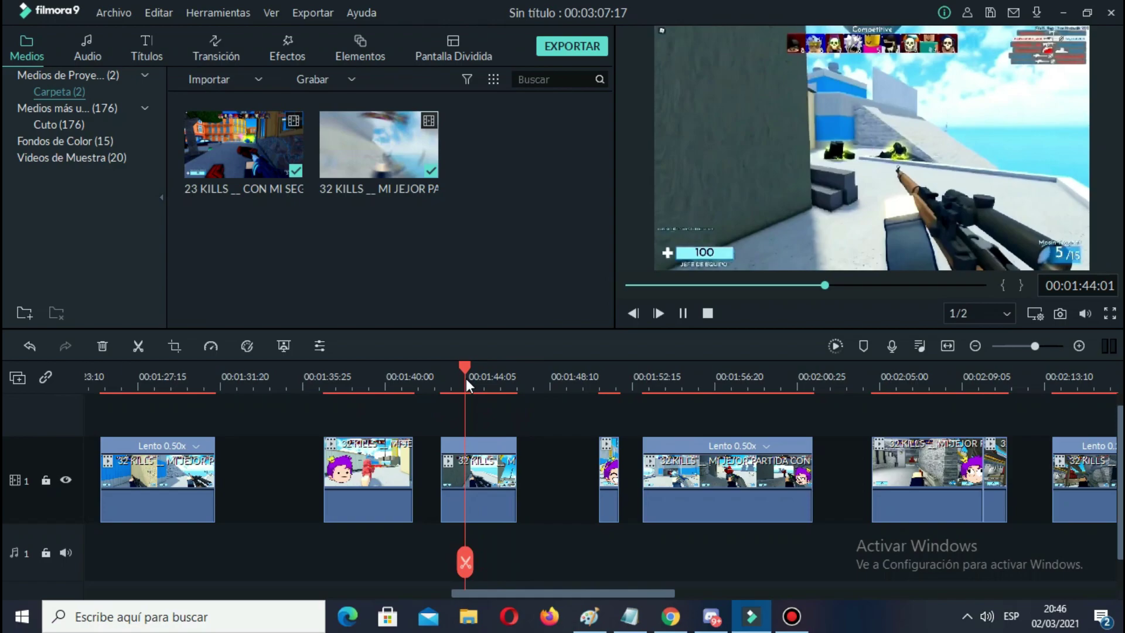
key(space)
key(space)
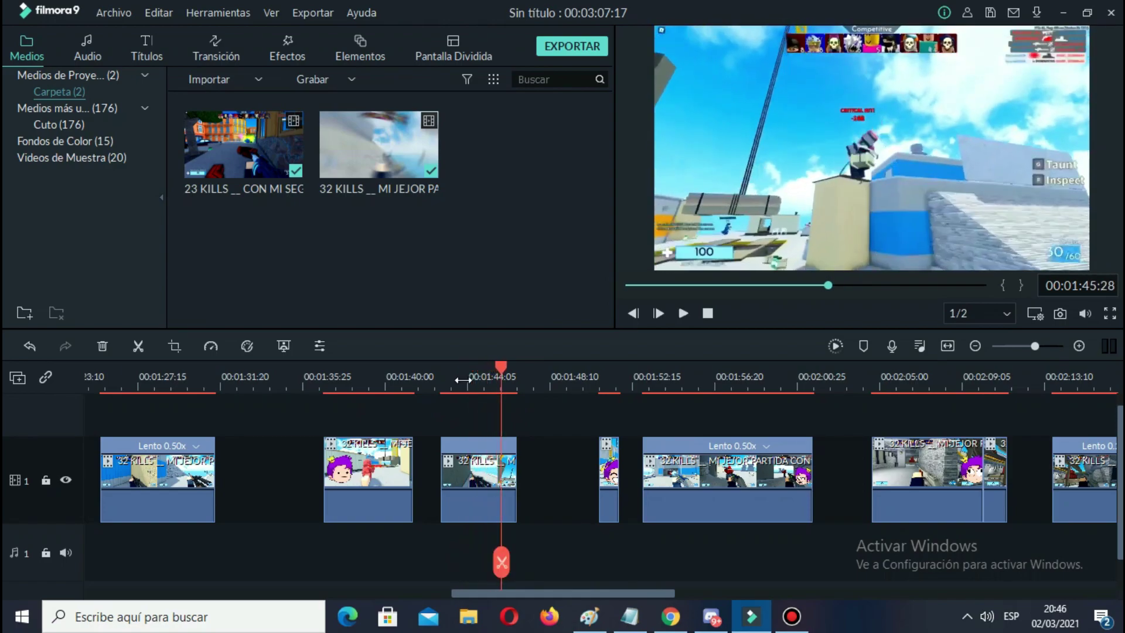
Replay the normal-speed clip from just before its beginning, pausing at about 00:01:46:00
click(437, 380)
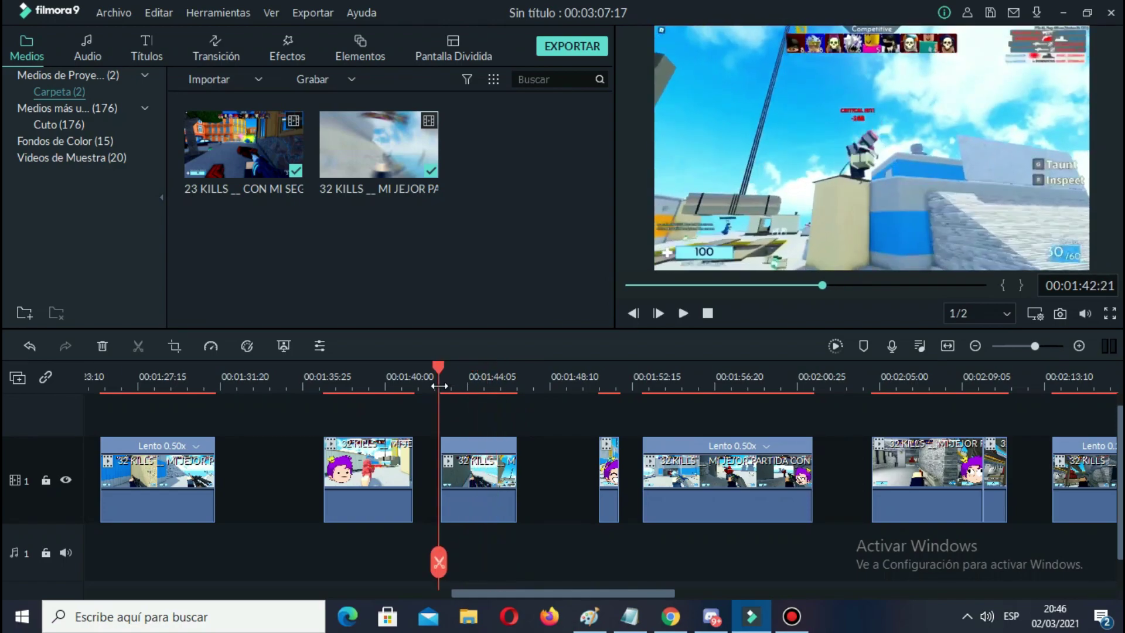
key(space)
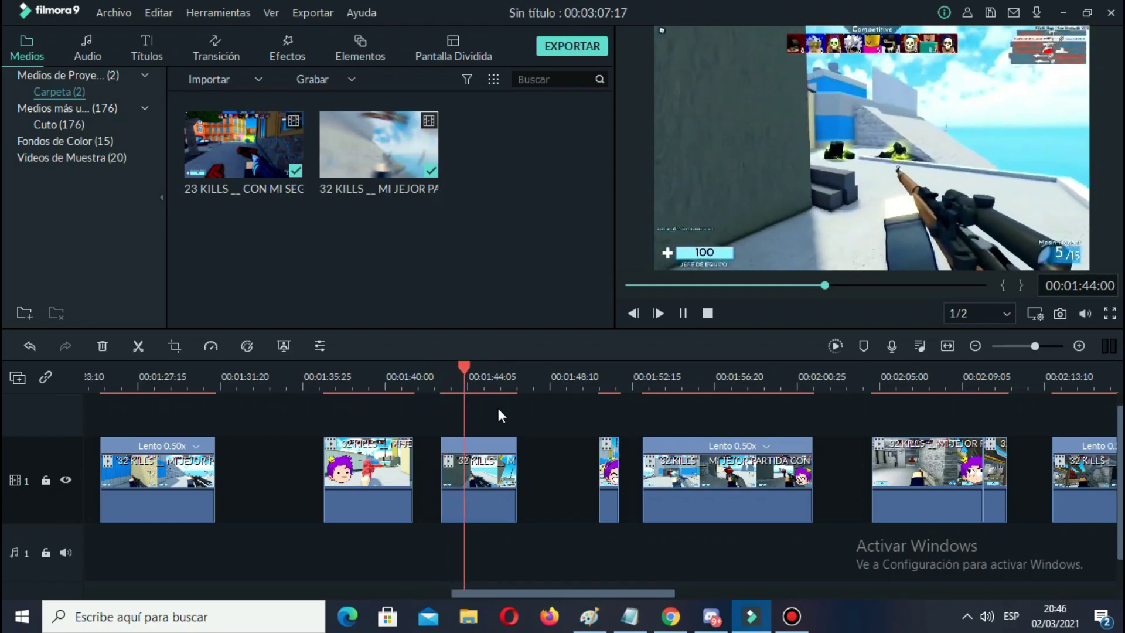
key(space)
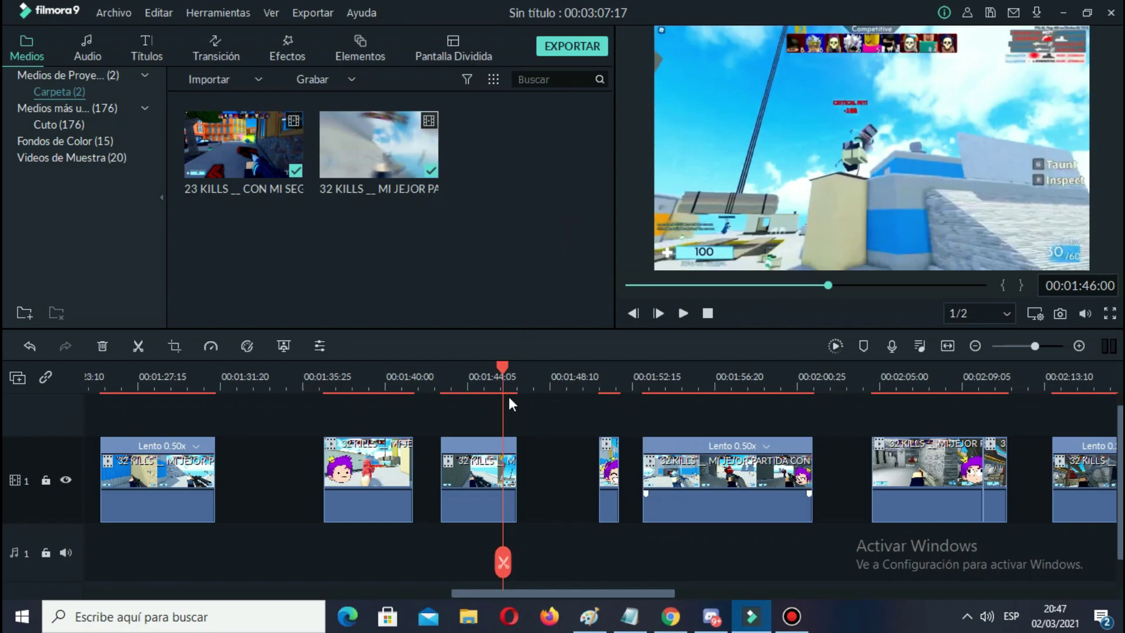
Recheck the end of the normal-speed clip, playing from about 00:01:45:17 to 00:01:46:02 to examine the critical hit
right_click(565, 305)
click(631, 250)
key(space)
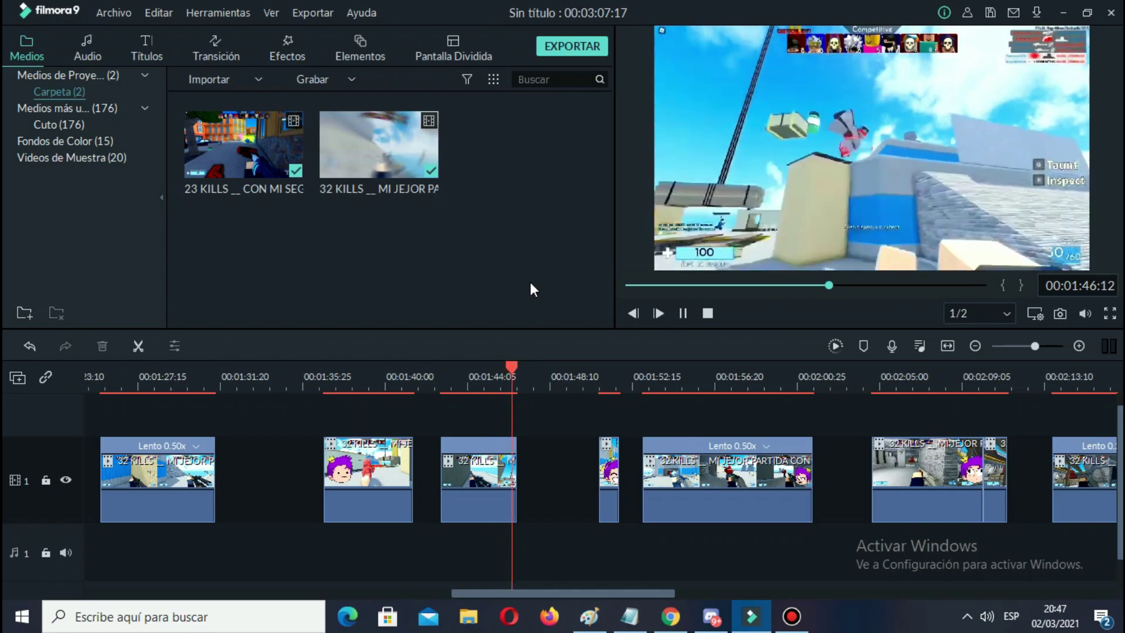
click(509, 372)
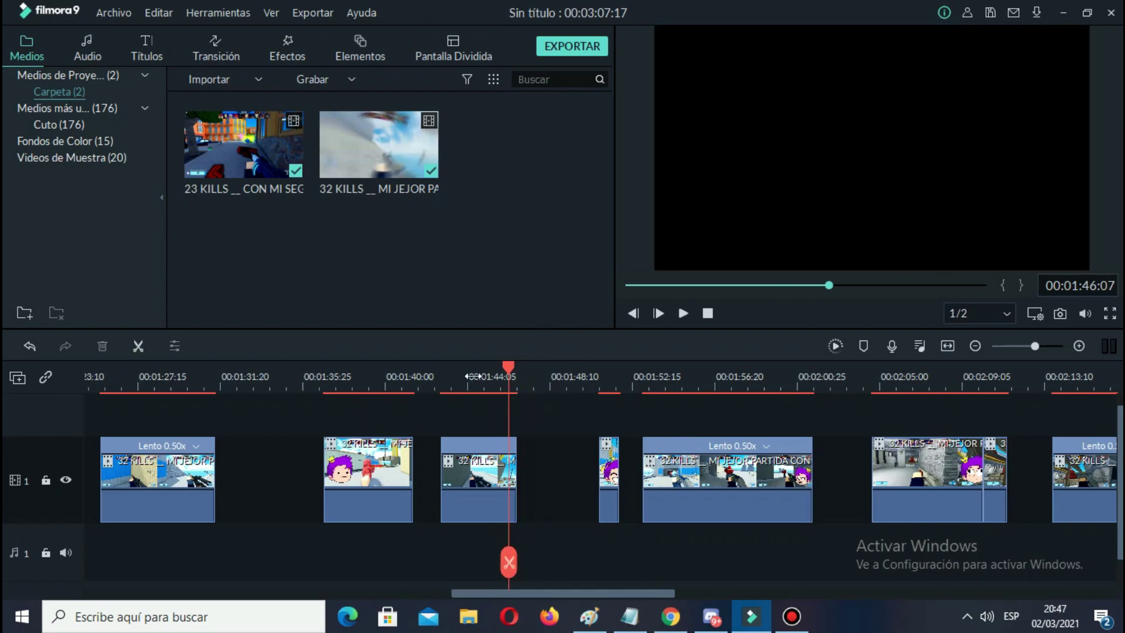
click(500, 370)
click(496, 373)
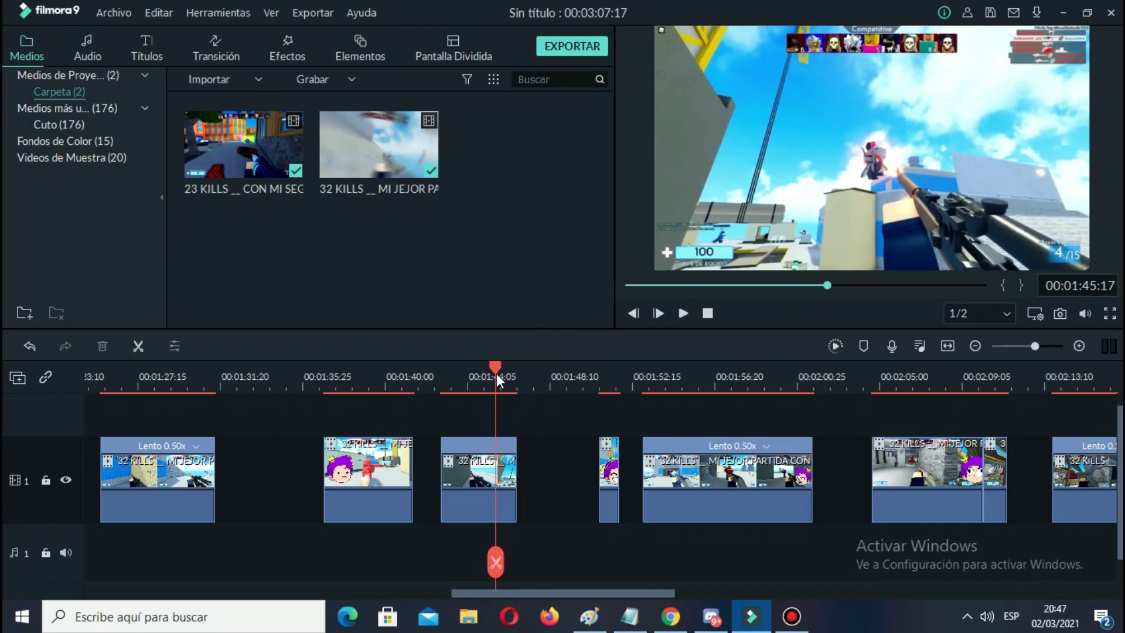
key(space)
key(space)
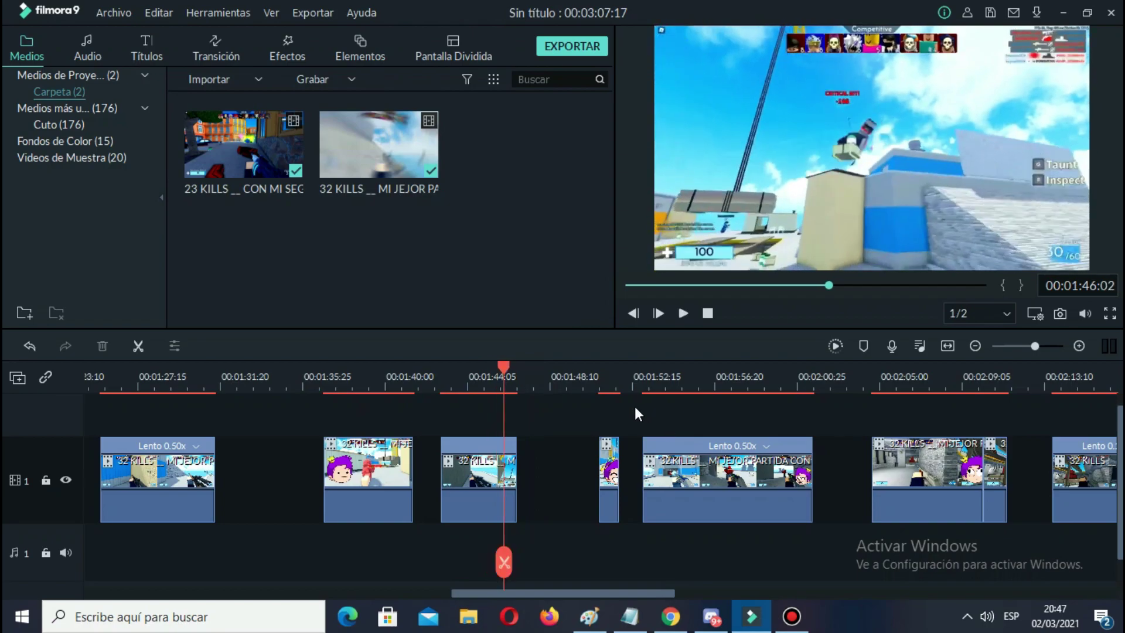
Play the opening of the 0.50x clip near 00:01:53 and return the playhead to 00:01:53:09
click(604, 382)
mouse_move(604, 386)
mouse_down()
mouse_move(564, 386)
mouse_move(586, 387)
mouse_up()
click(593, 378)
key(space)
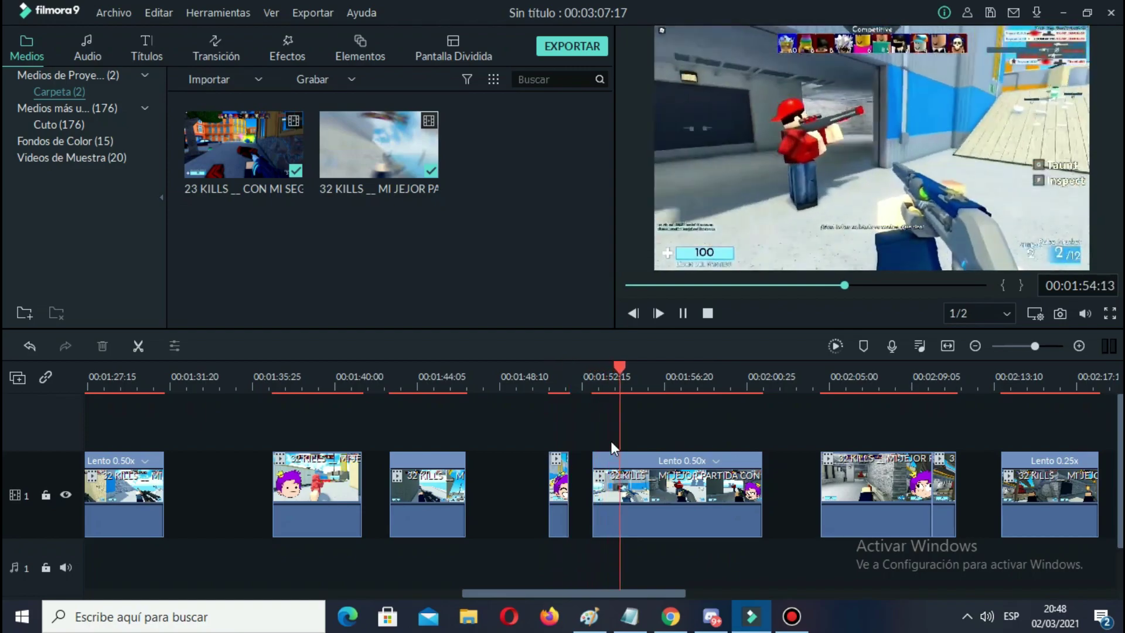
key(space)
drag(619, 366, 599, 391)
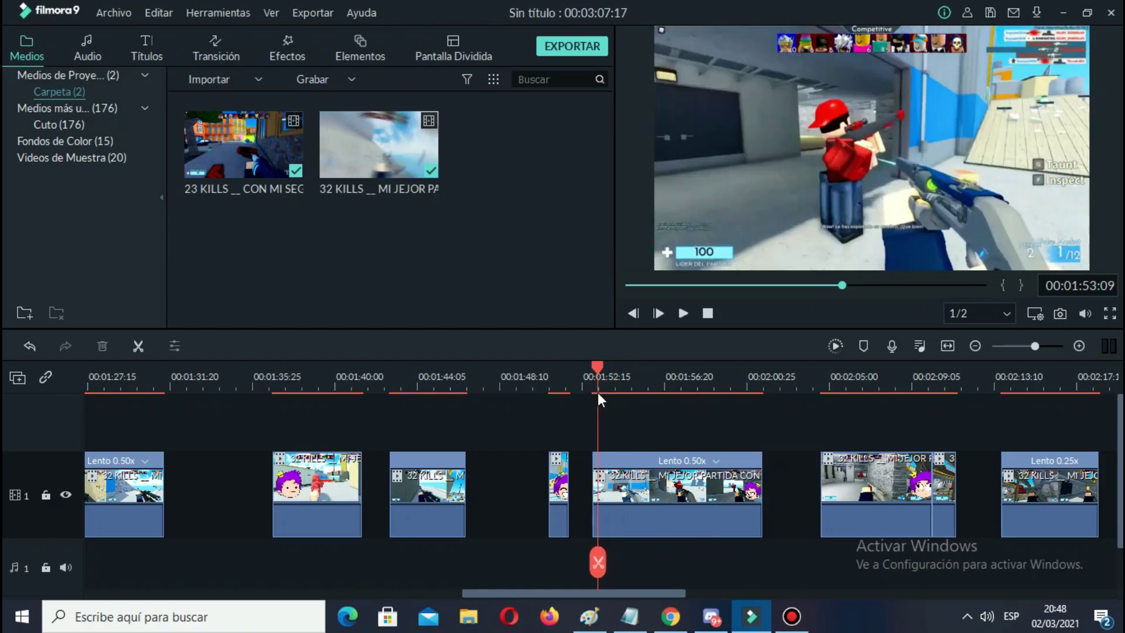
Play the 0.50x clip from 00:01:53:09 toward its end, pausing around 00:02:00:11, to examine its kills
key(space)
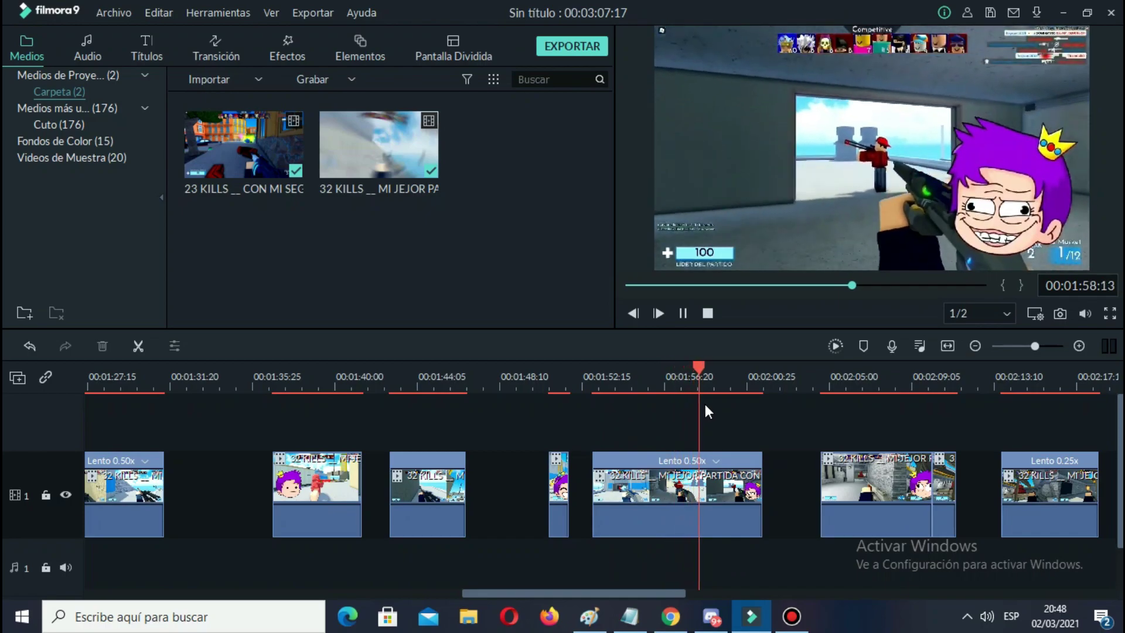
key(space)
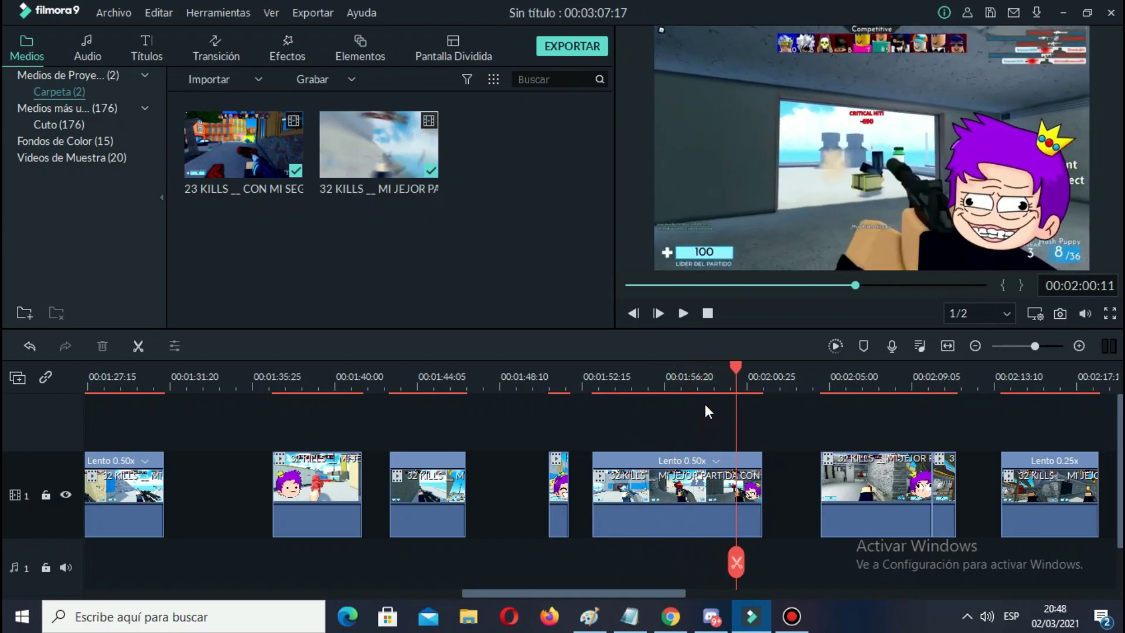
key(space)
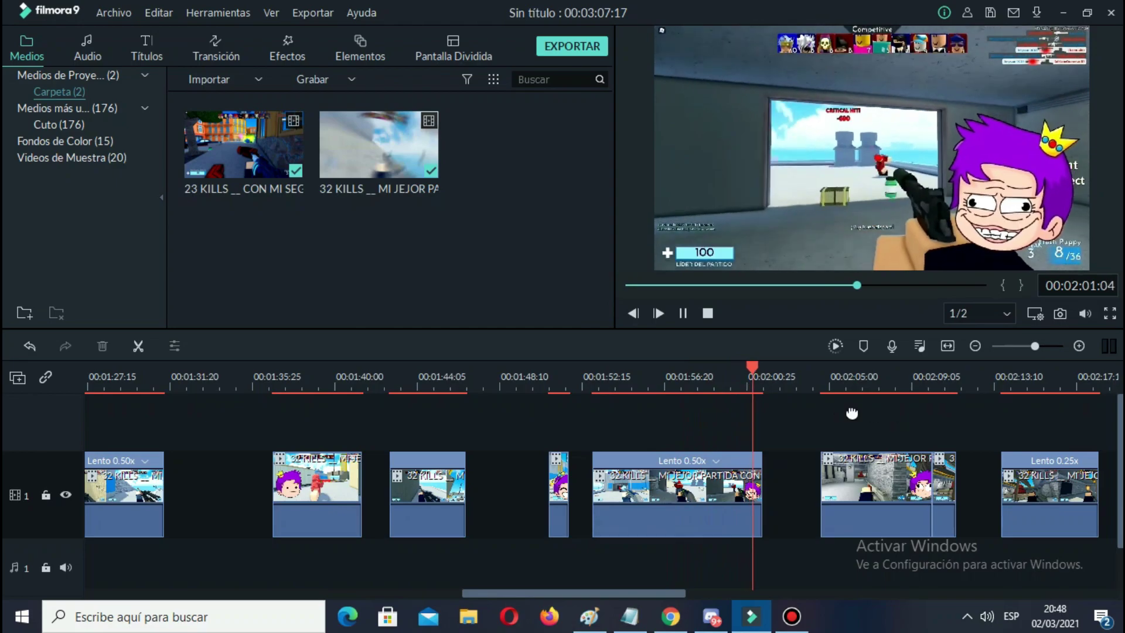
Play the adjoining pair of clips after 00:02:04 to about 00:02:11:19, pausing near 00:02:06:07, to examine the cut
scroll(589, 409, right, 5)
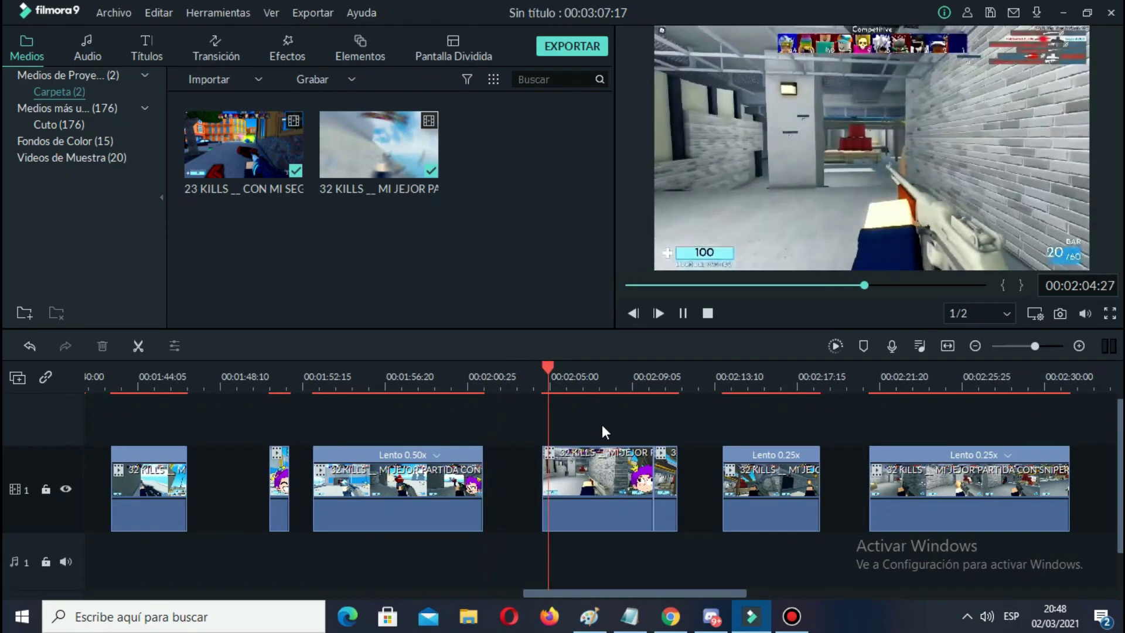
key(space)
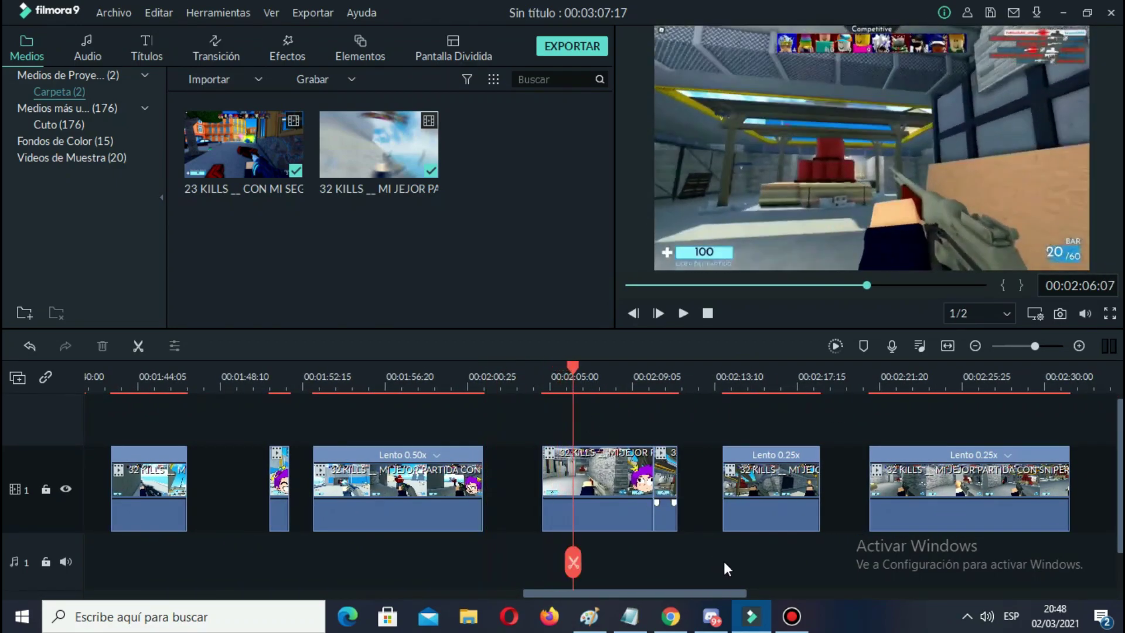
key(space)
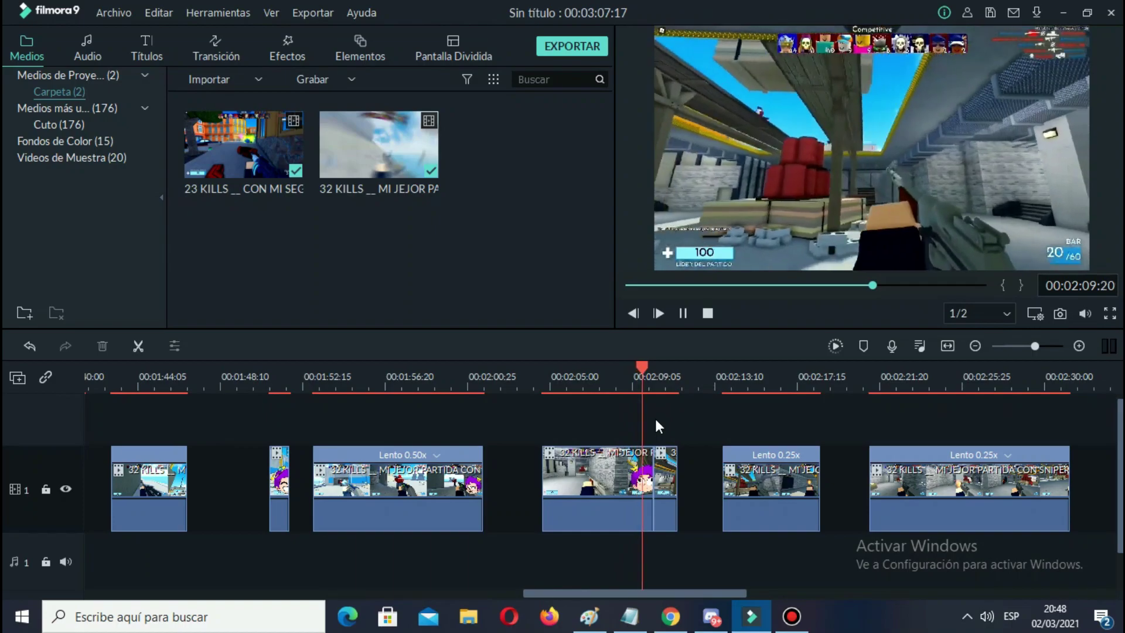
key(space)
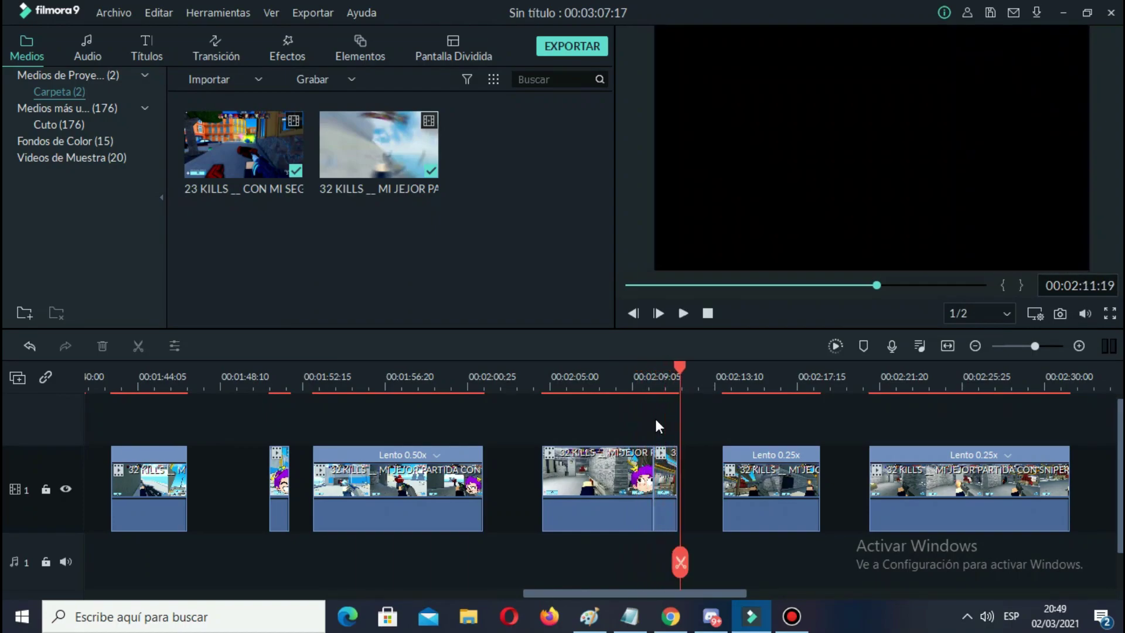
Play the short 0.25x clip from 00:02:13:07 to about 00:02:17:00, pausing near 00:02:16:10 and 00:02:16:29, to examine the shot
click(714, 383)
key(space)
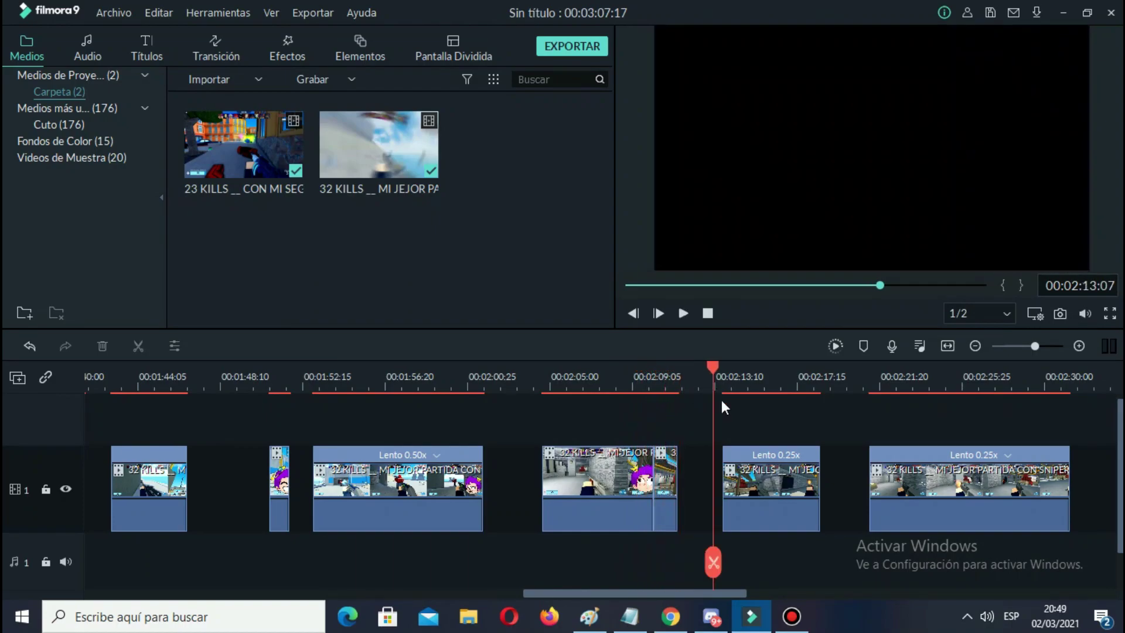
key(space)
key(space)
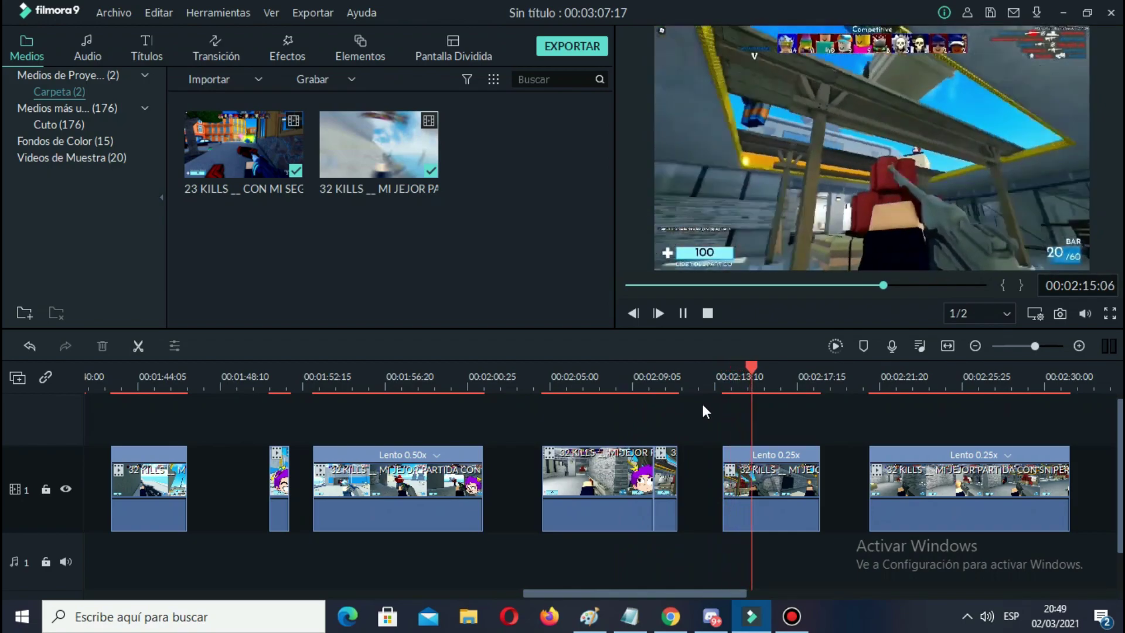
key(space)
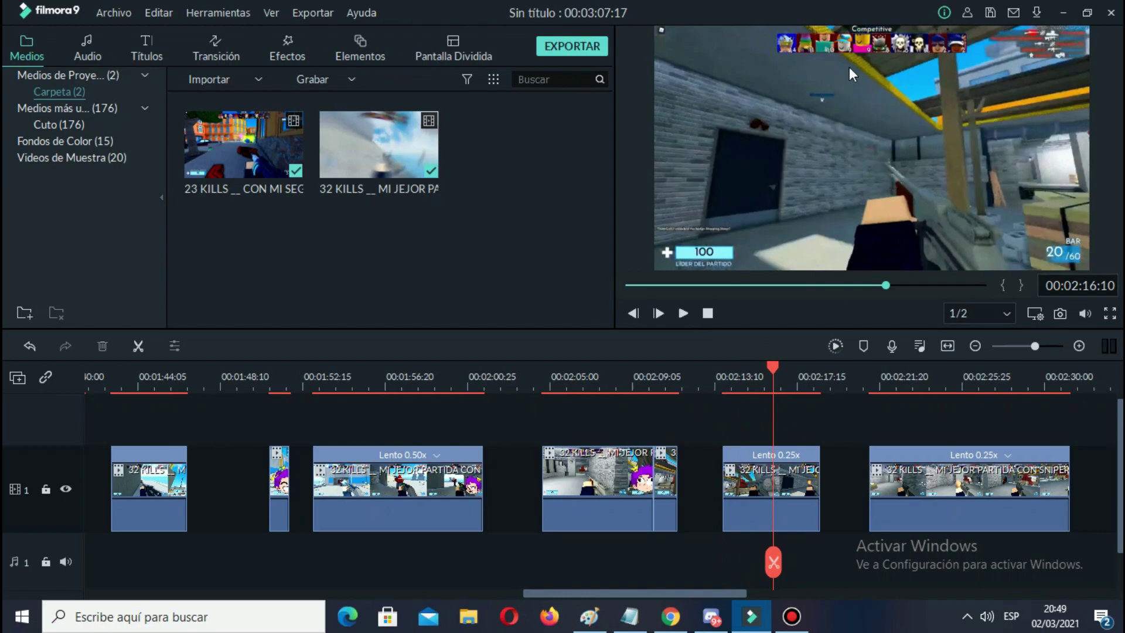
key(space)
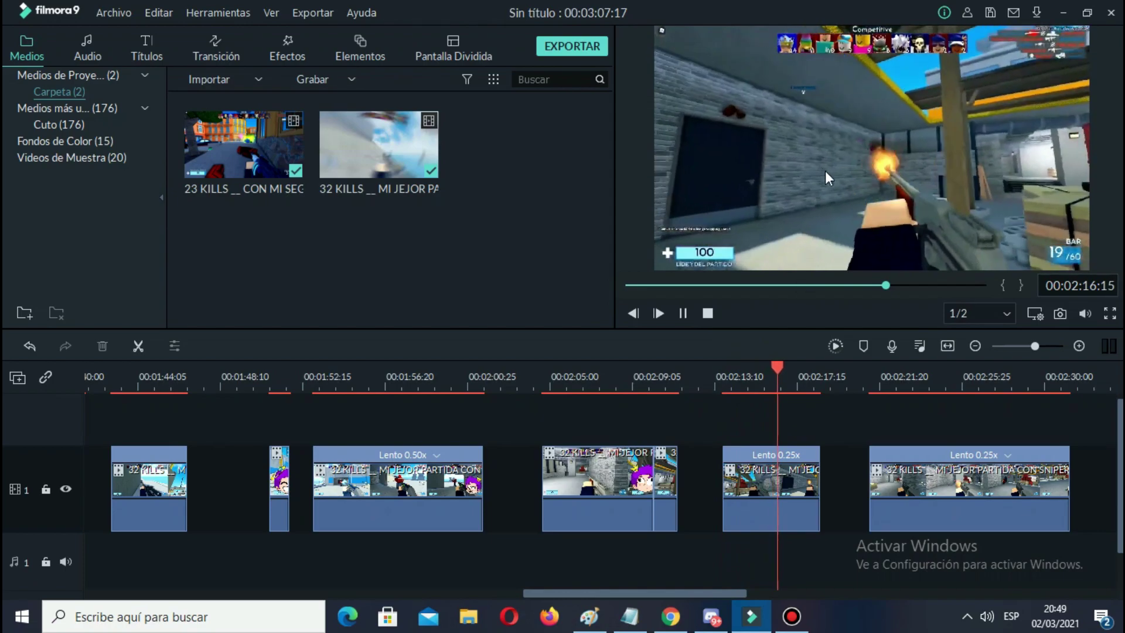
key(space)
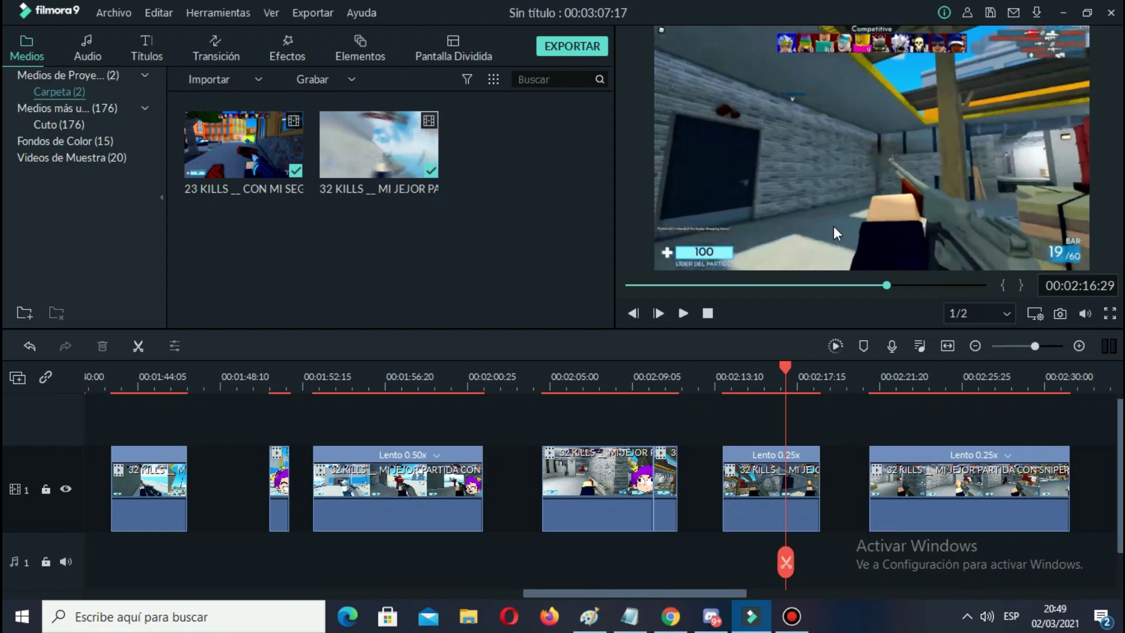
scroll(843, 418, right, 5)
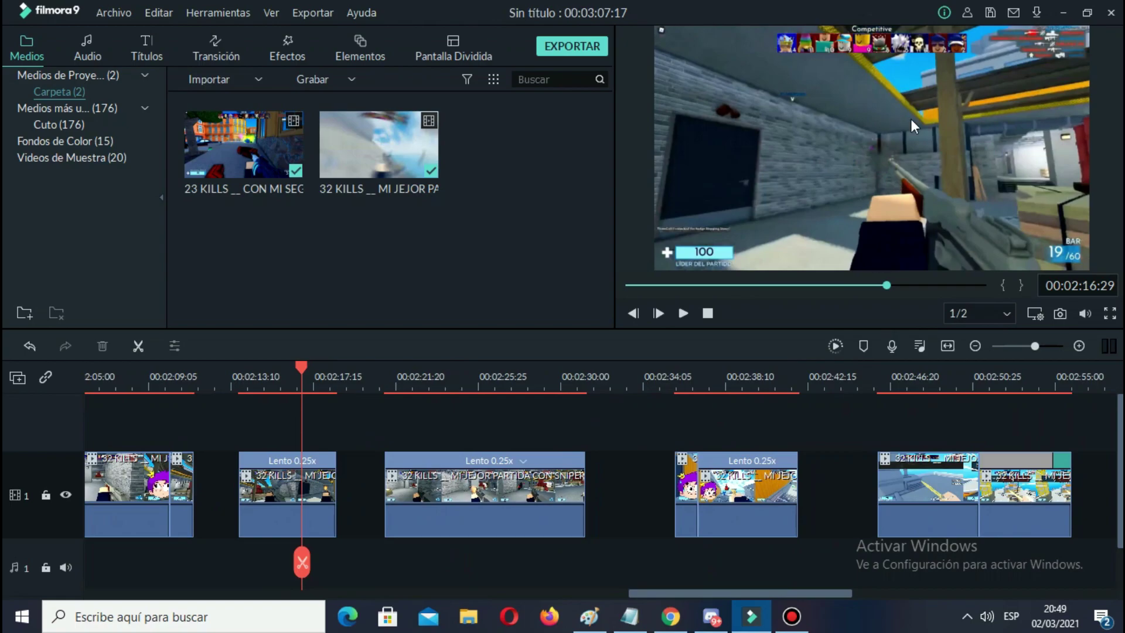
key(space)
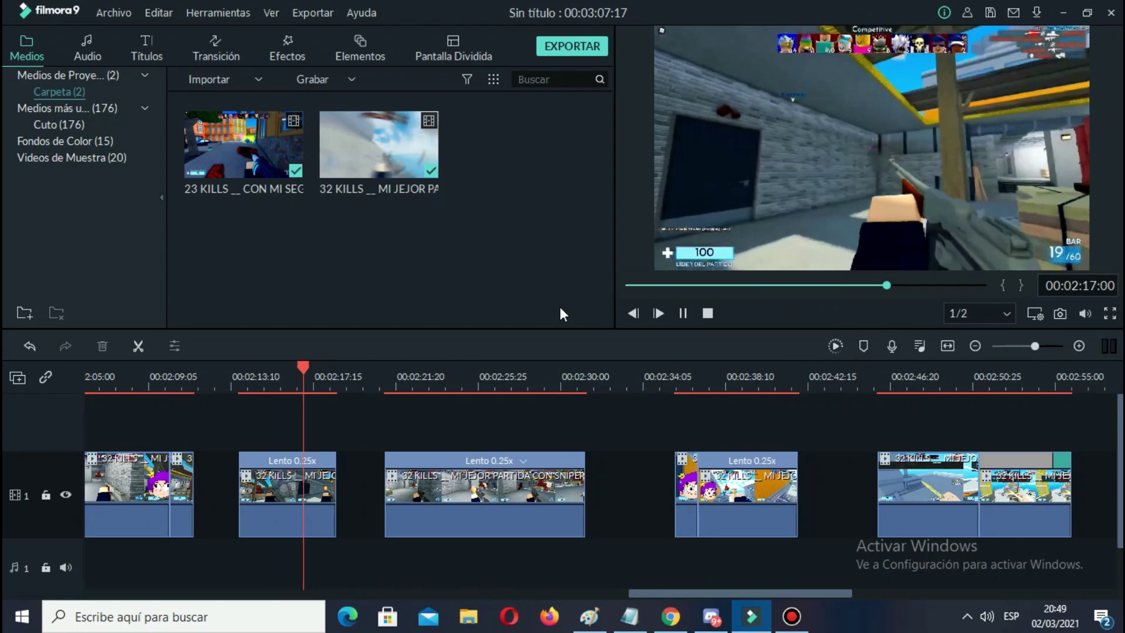
Play the long 0.25x clip from 00:02:22:20 to about 00:02:25:07, pausing near 00:02:24:22, to examine its first kill
click(414, 374)
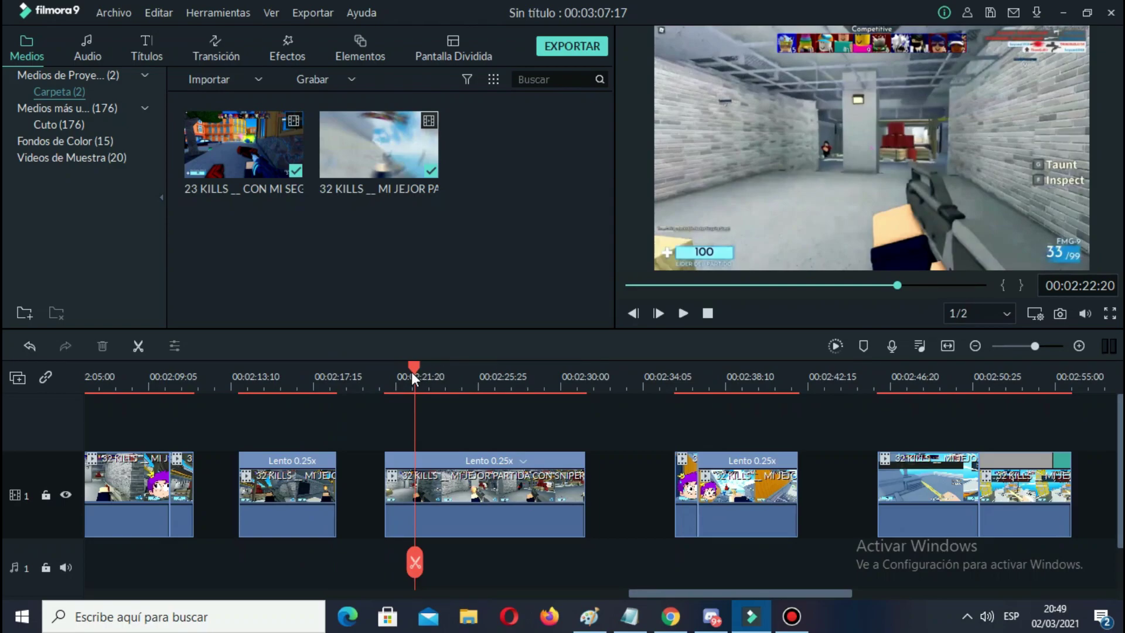
key(space)
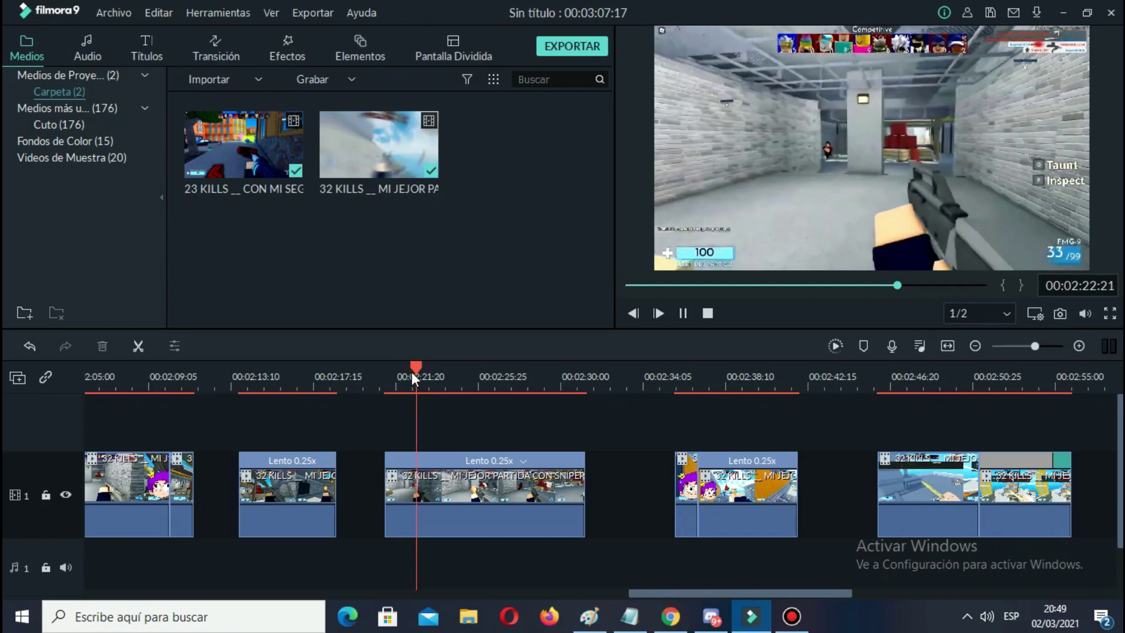
key(space)
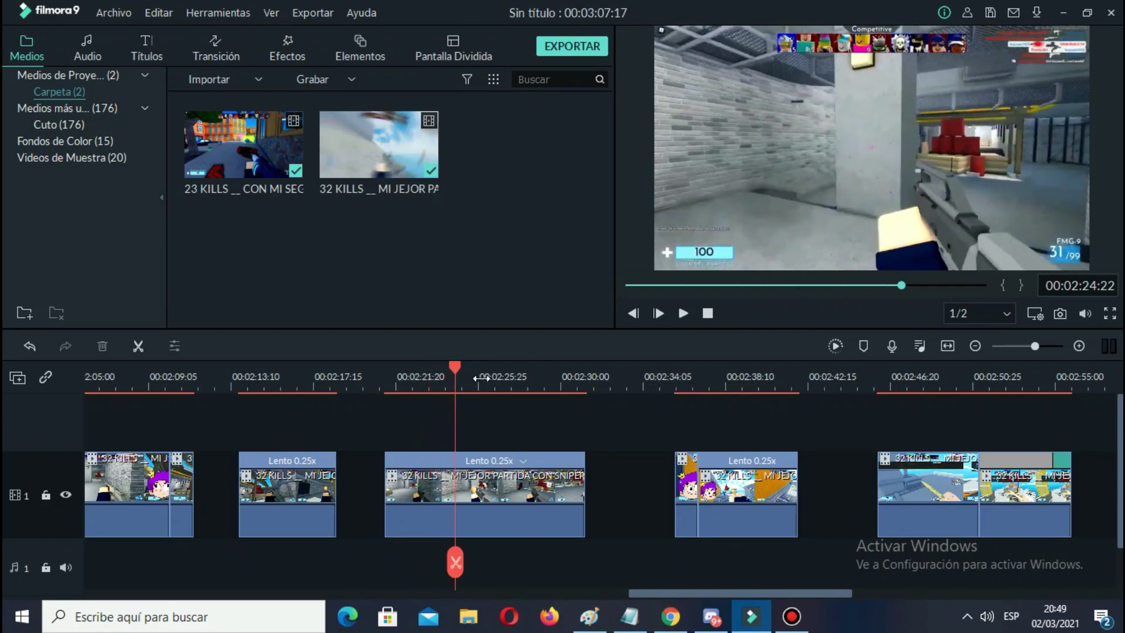
key(space)
key(space)
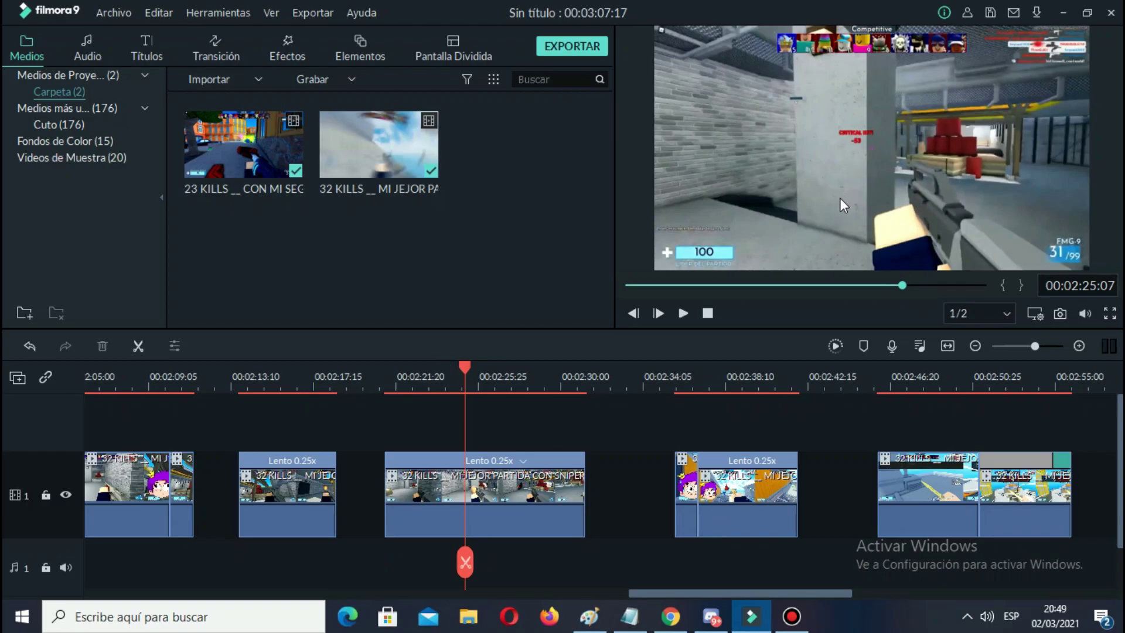
Replay the long 0.25x clip's first kill from about 00:02:23:16 and 00:02:23:14, then recheck the moment around 00:02:24:13
click(432, 366)
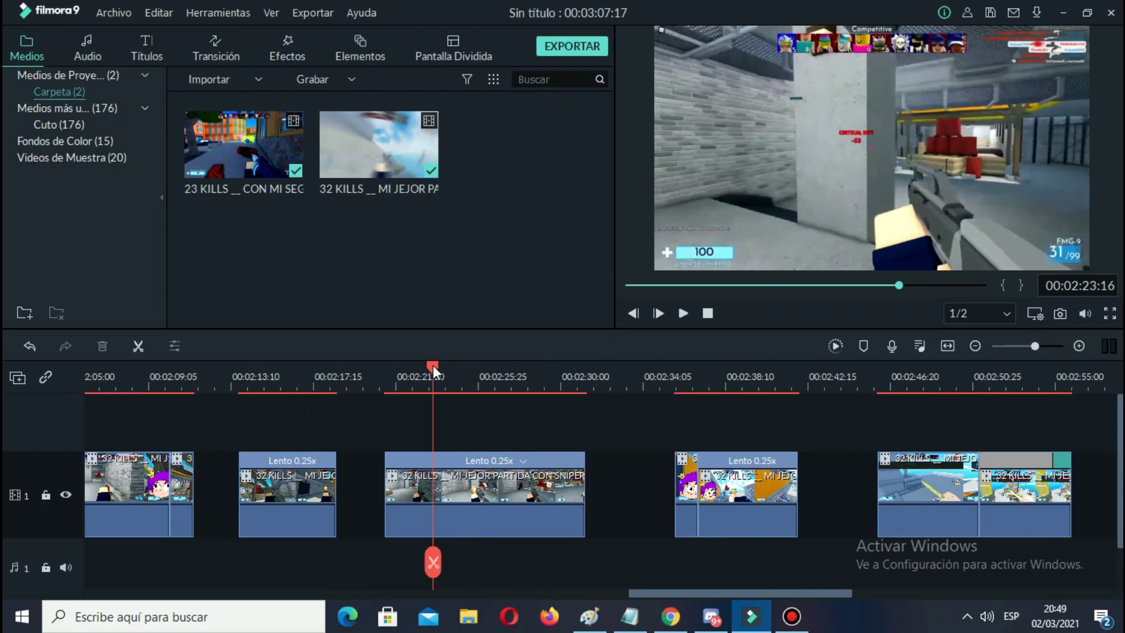
key(space)
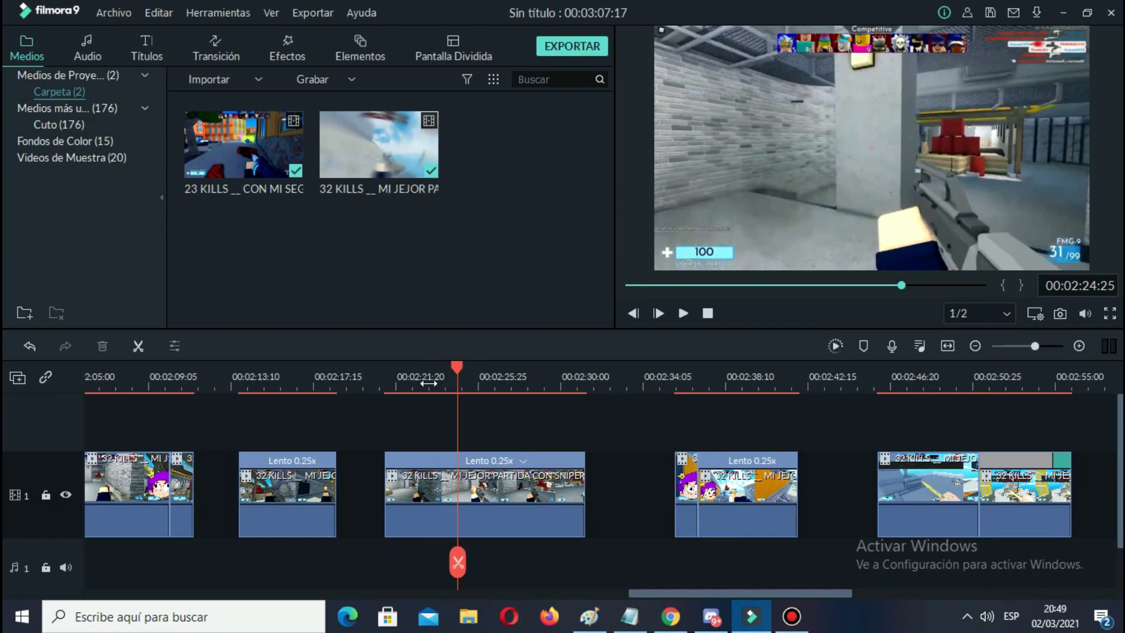
drag(458, 367, 431, 381)
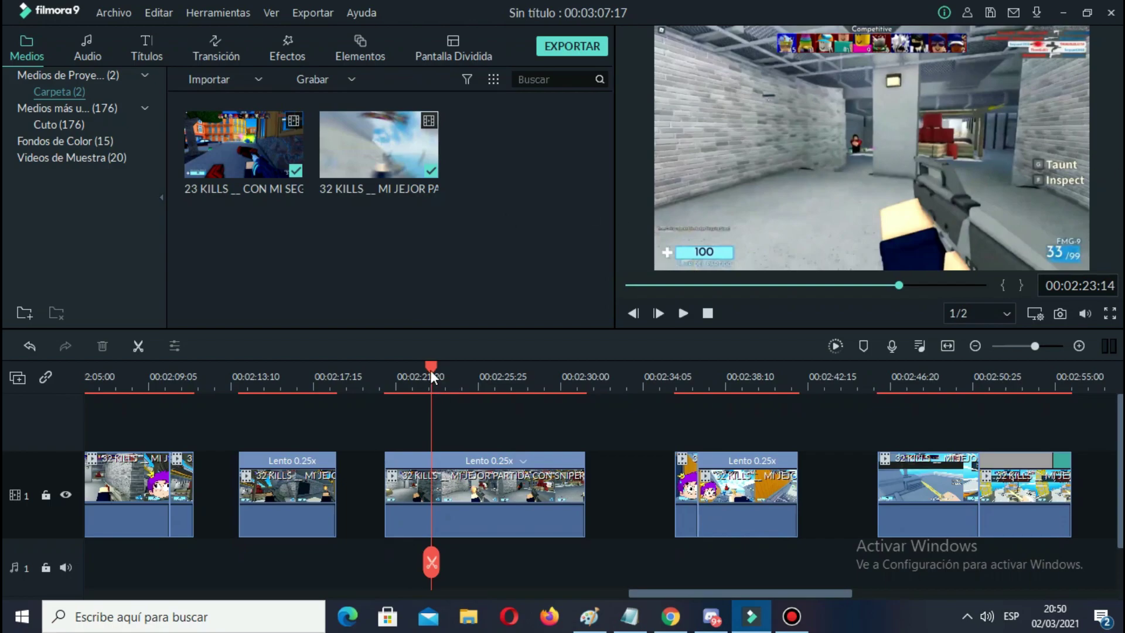
key(space)
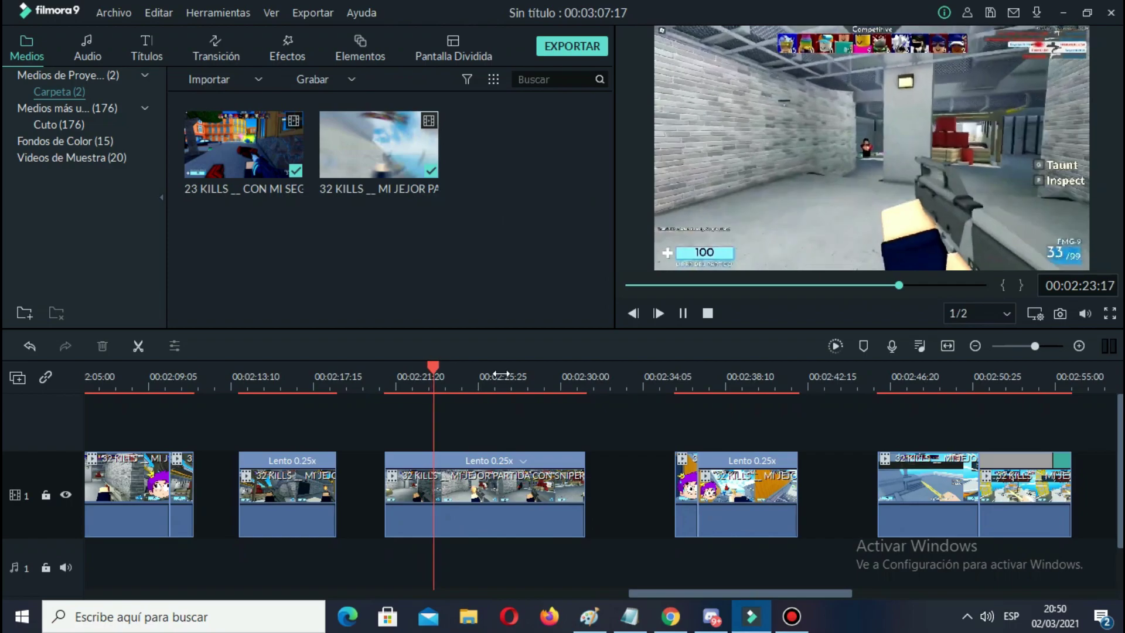
key(space)
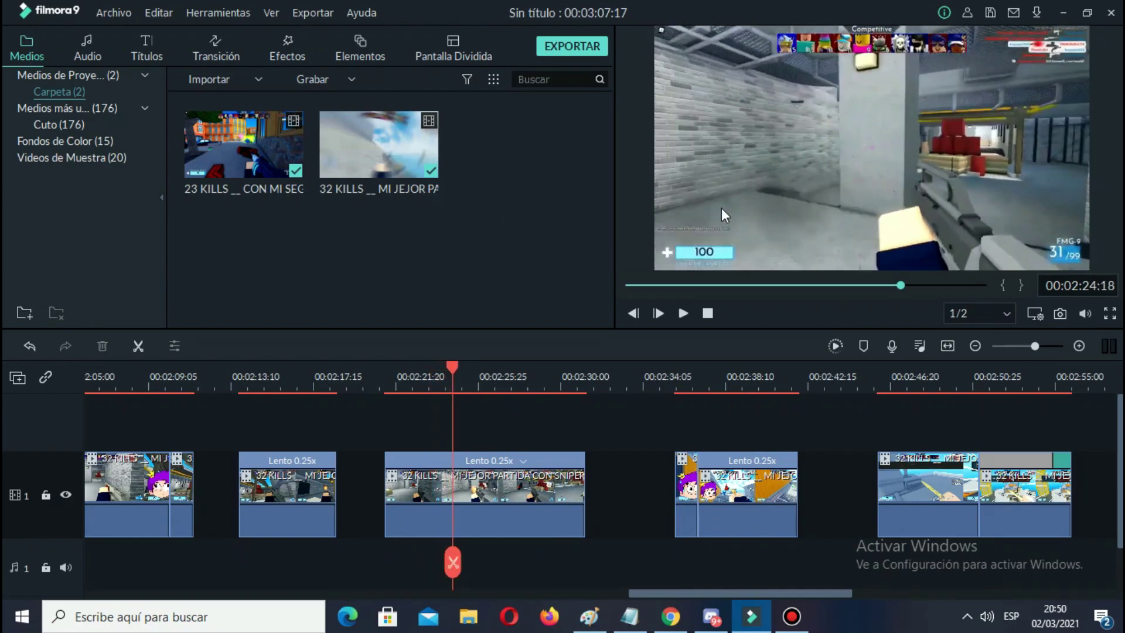
drag(469, 379, 498, 362)
click(451, 381)
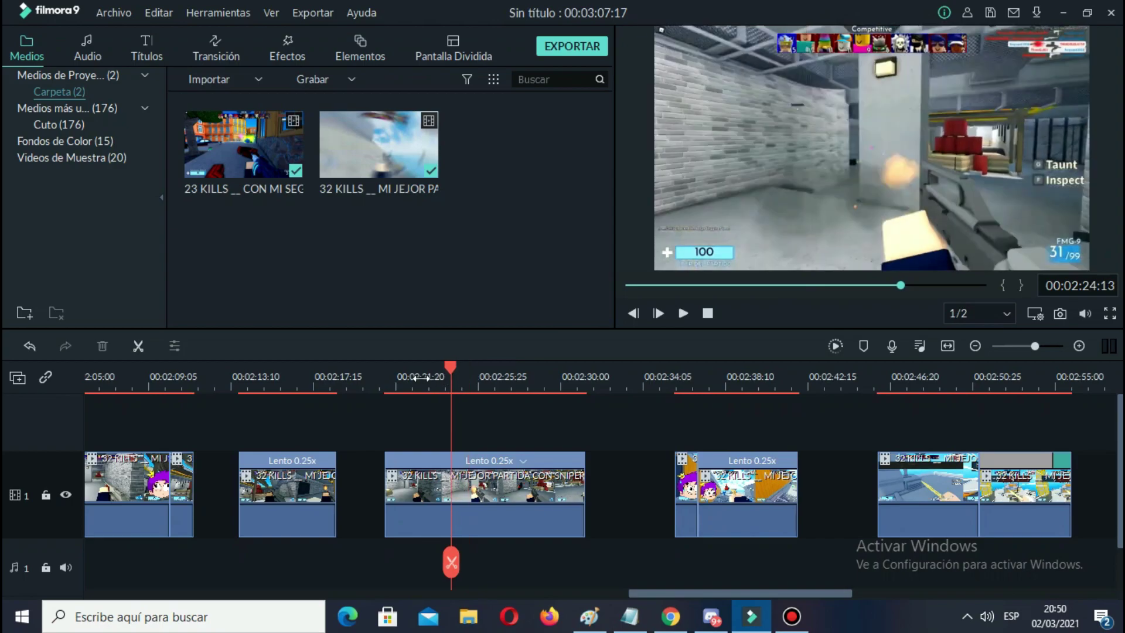
key(space)
Play the later part of the long 0.25x clip around 00:02:28:02 to examine its next kill
click(527, 381)
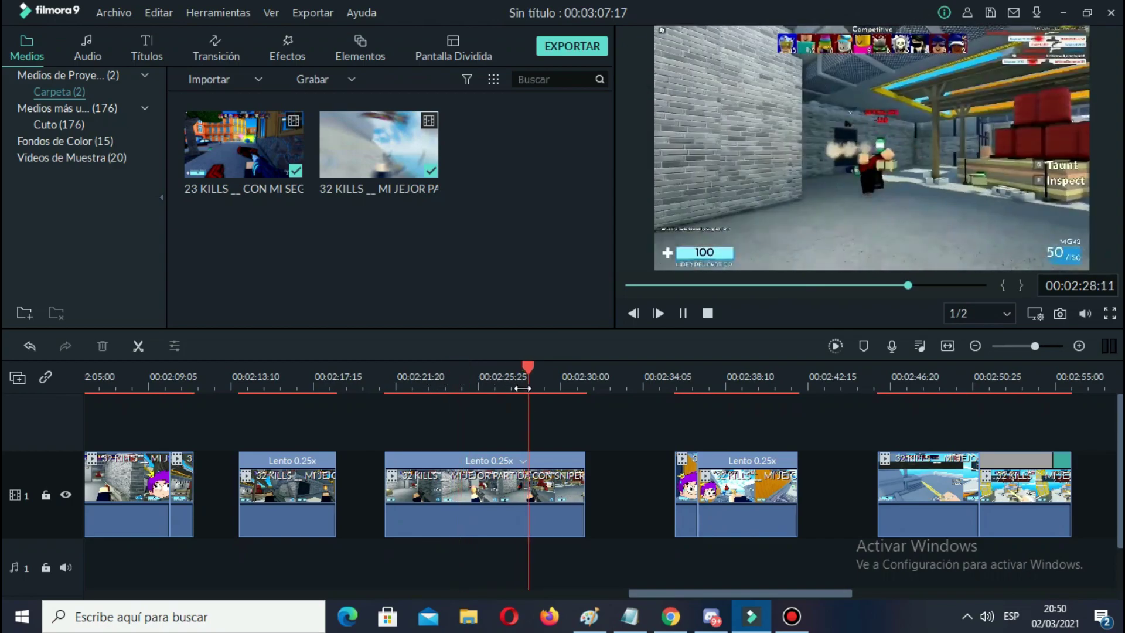
click(511, 380)
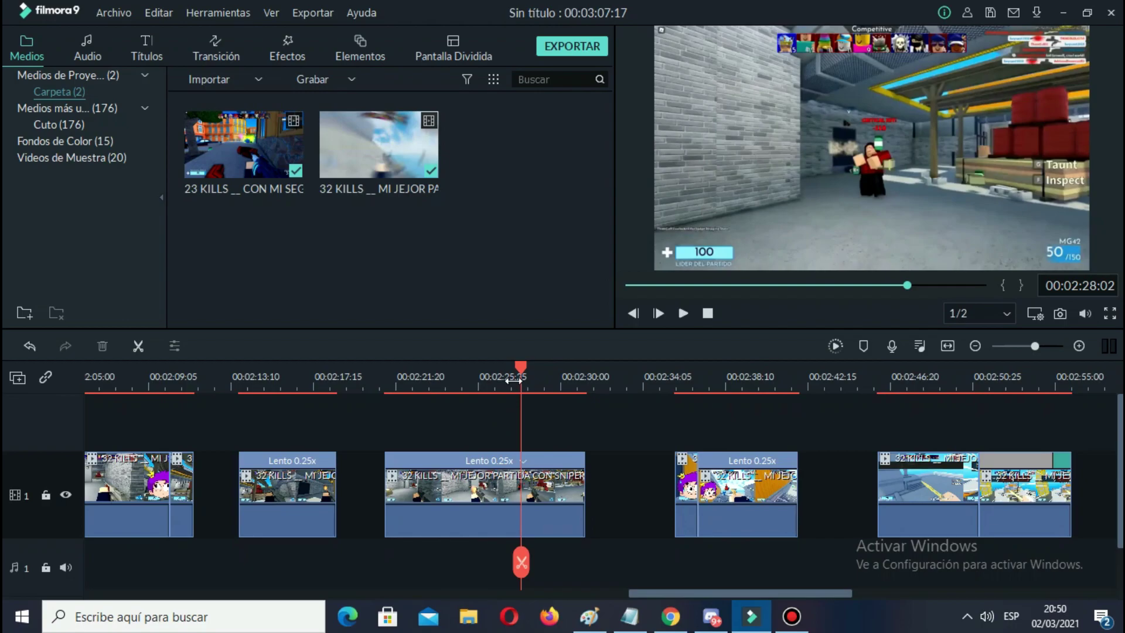
key(space)
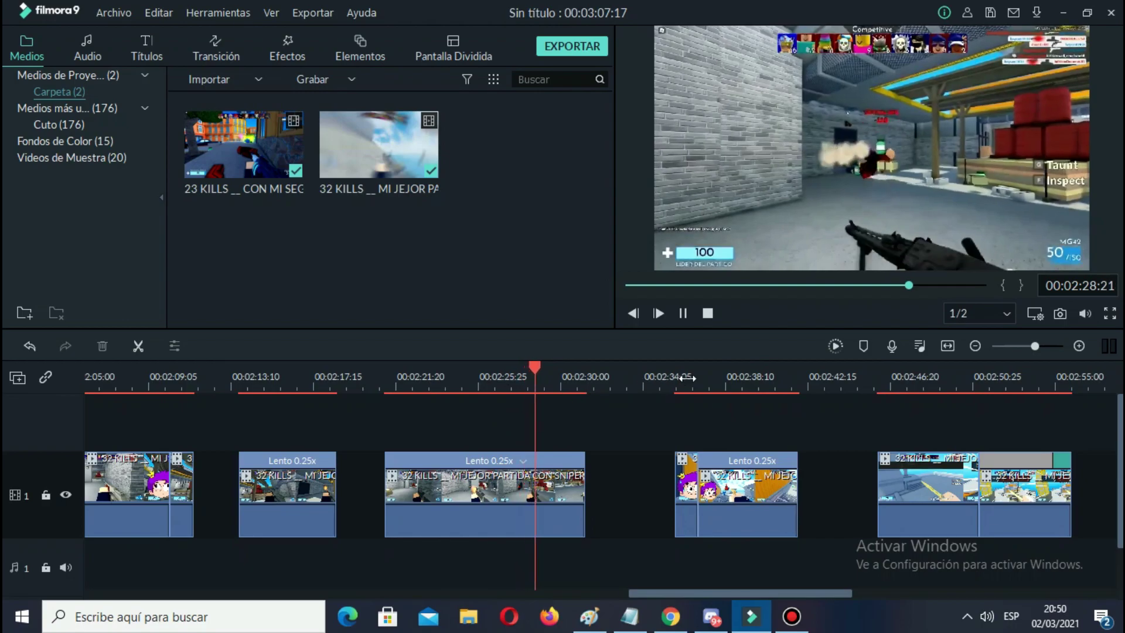
Play the clip pair from 00:02:35:28 to about 00:02:41:22, pausing near 00:02:39:09, to examine the cut into slow motion
click(680, 379)
key(space)
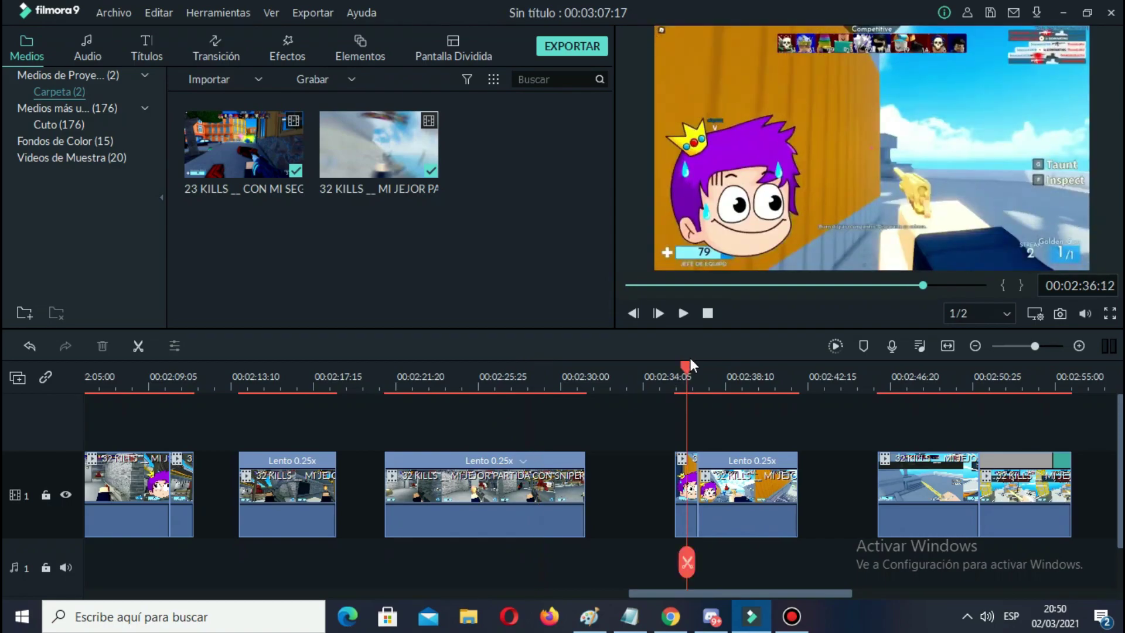
drag(684, 363, 679, 364)
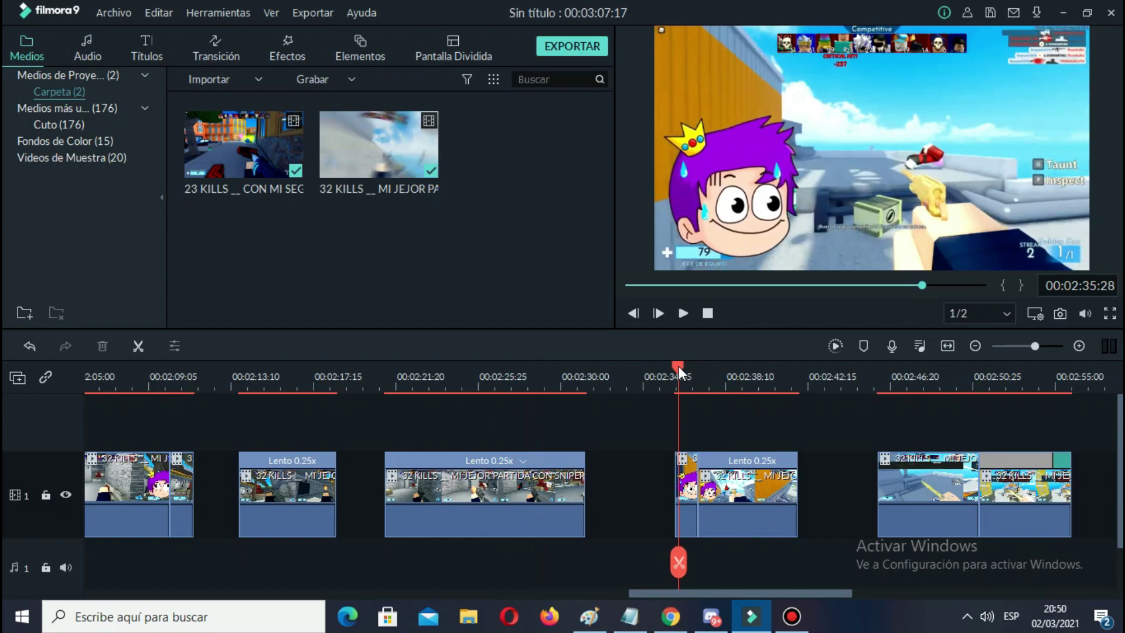
key(space)
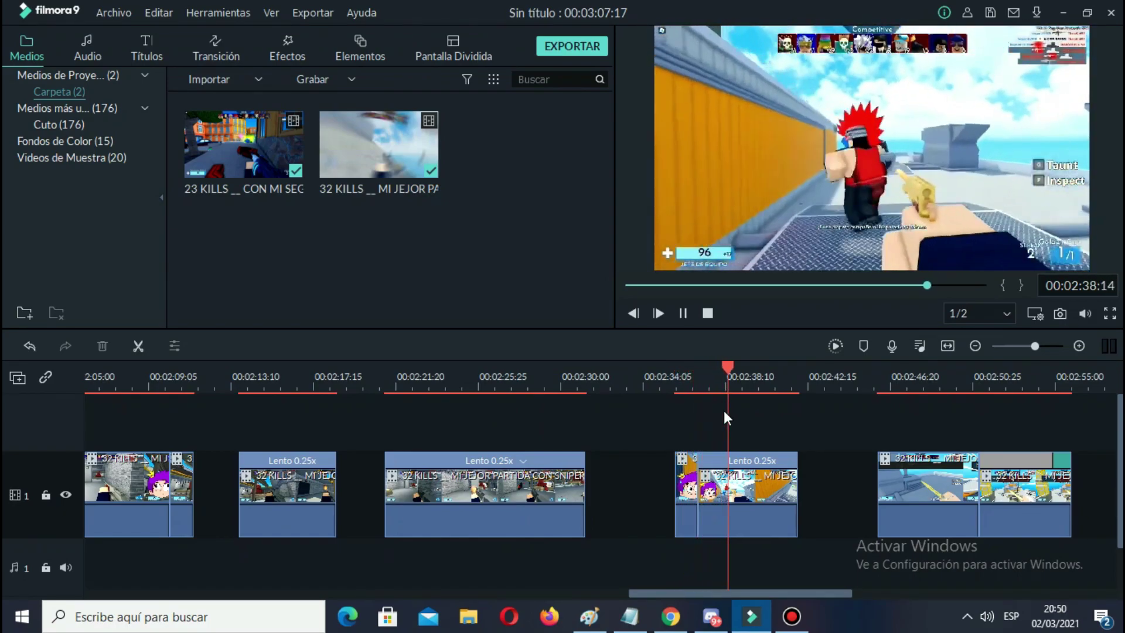
key(space)
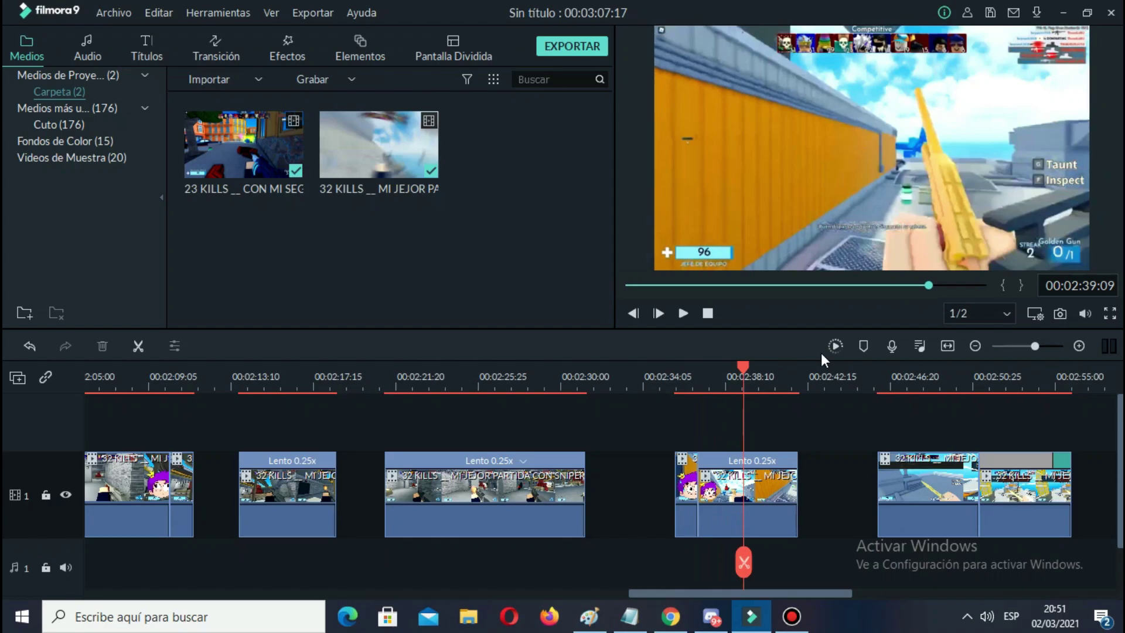
key(space)
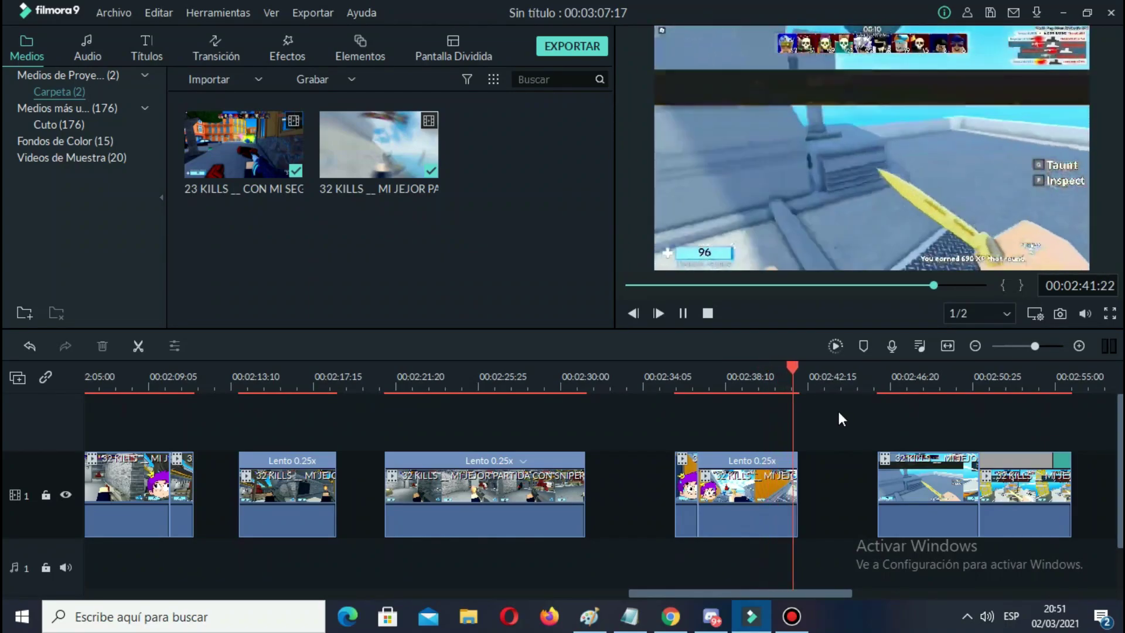
key(space)
Replay the 0.25x clip of that pair from 00:02:37:20 to about 00:02:39:28 to recheck its kill
click(712, 380)
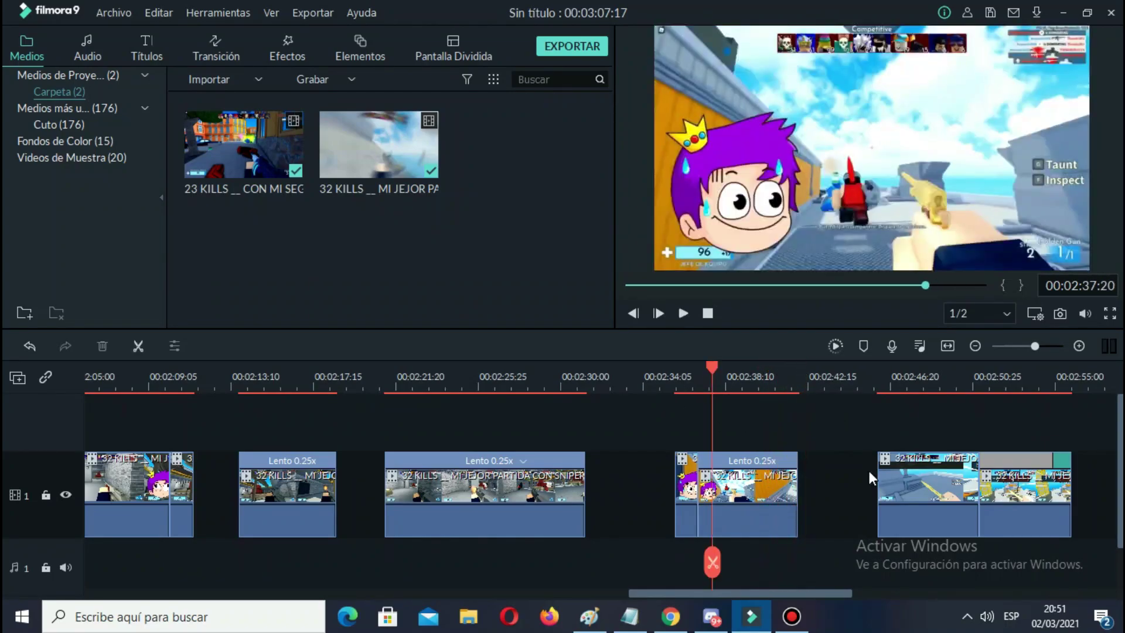
key(space)
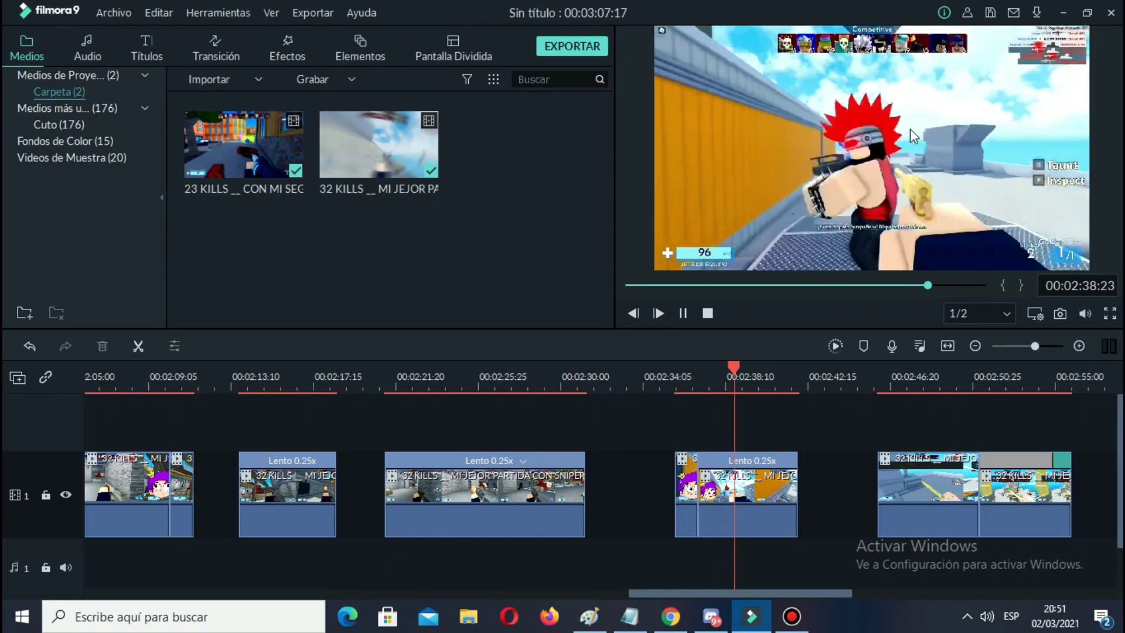
key(space)
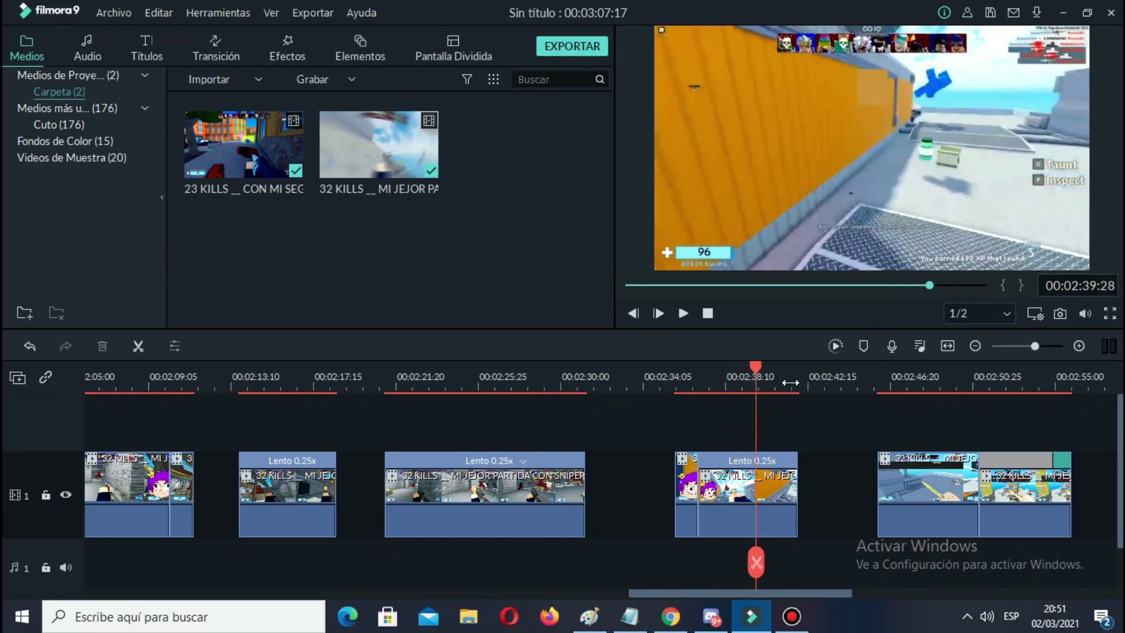
Play the next adjoining clips from about 00:02:46:20 to 00:02:51:15 to examine the winner scene and the transition into the placement screen
scroll(347, 422, down, 5)
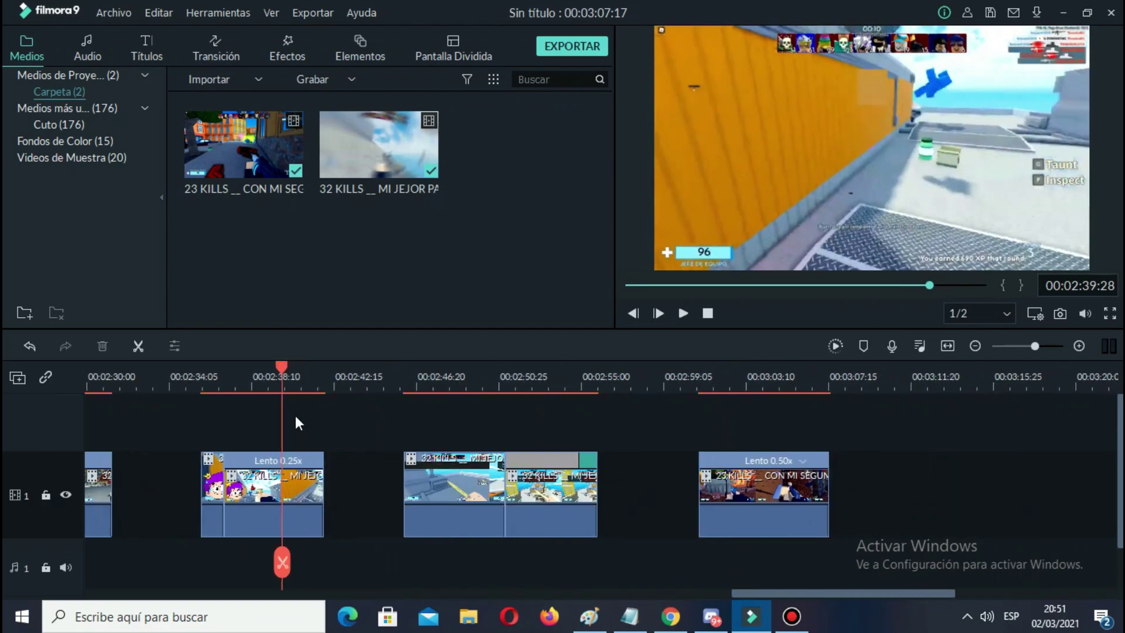
click(418, 385)
key(space)
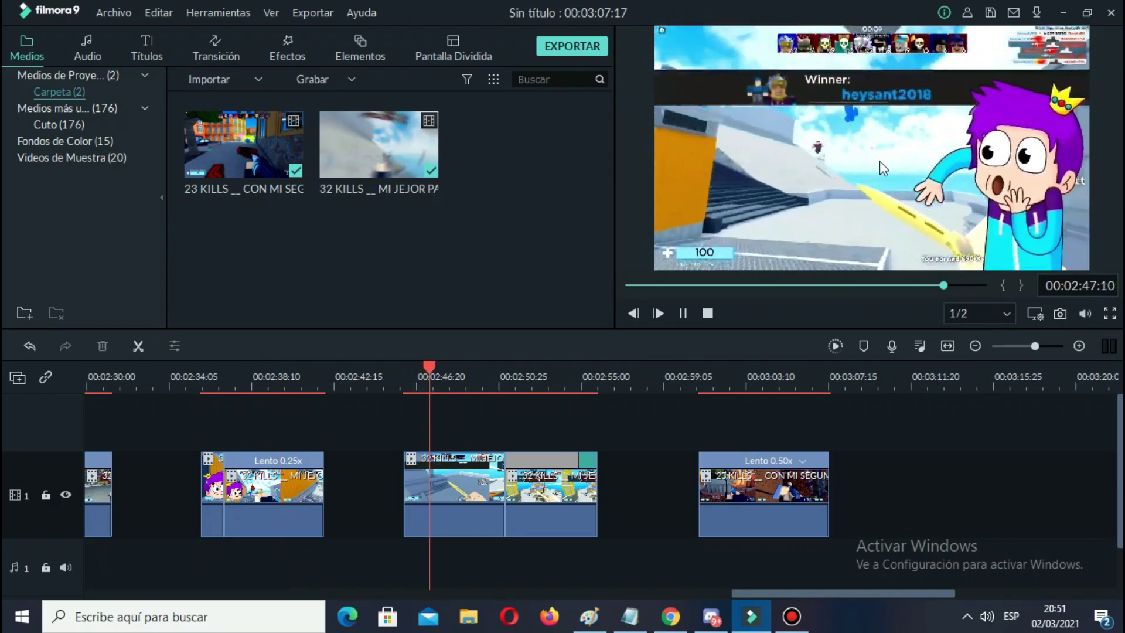
key(space)
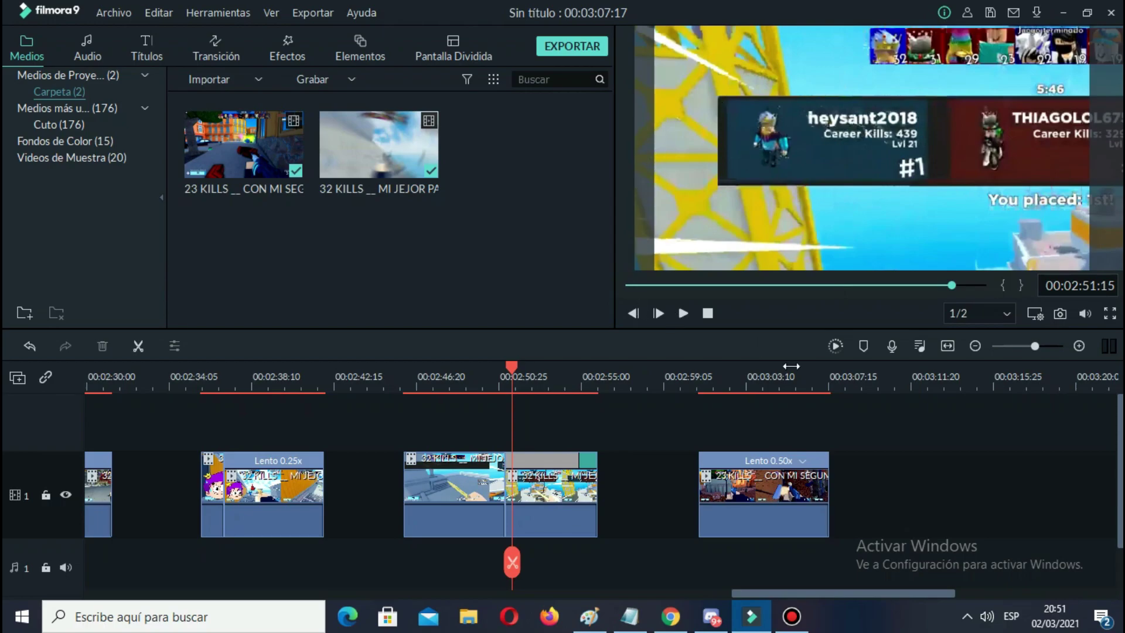
Play the final 0.50x clip from 00:03:01:02 to about 00:03:03:28 to examine its kills
scroll(774, 420, right, 5)
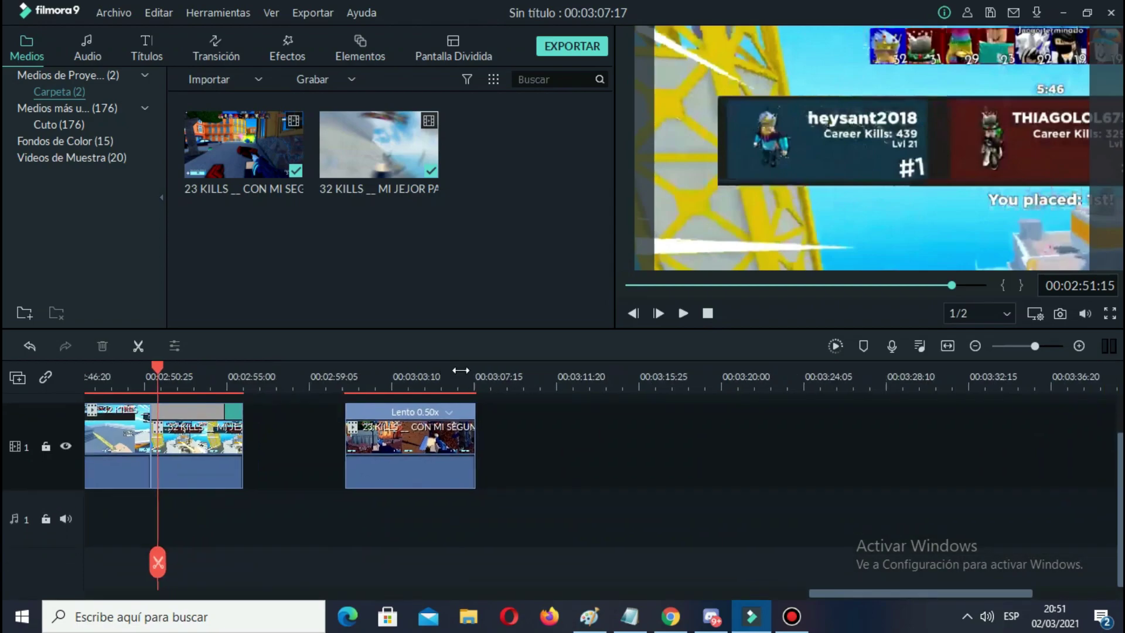
drag(340, 375, 346, 376)
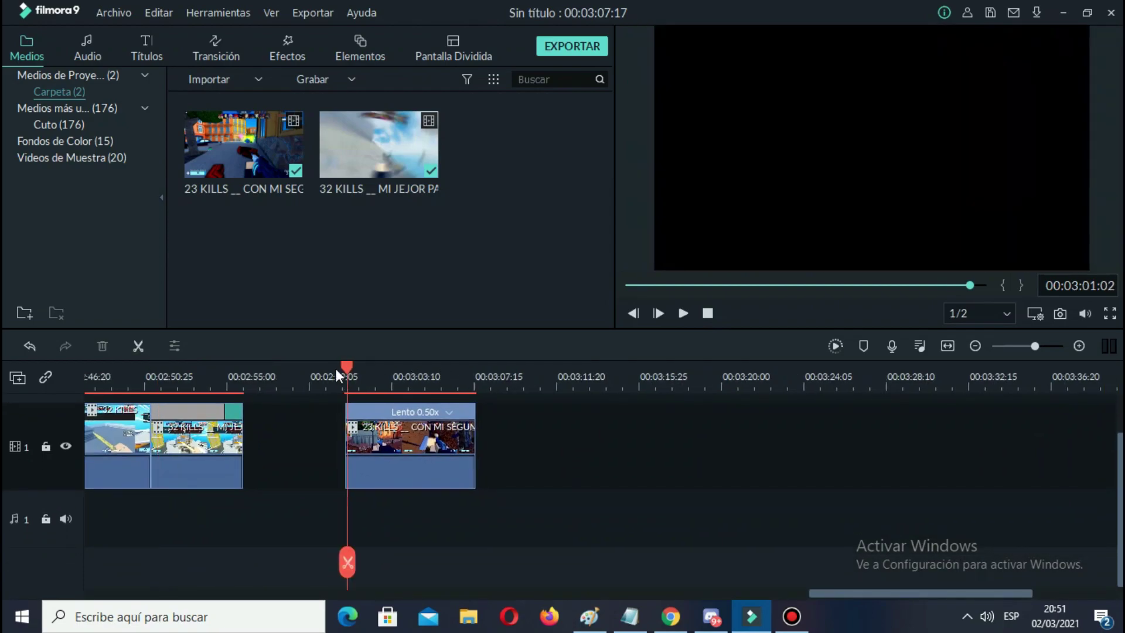
key(space)
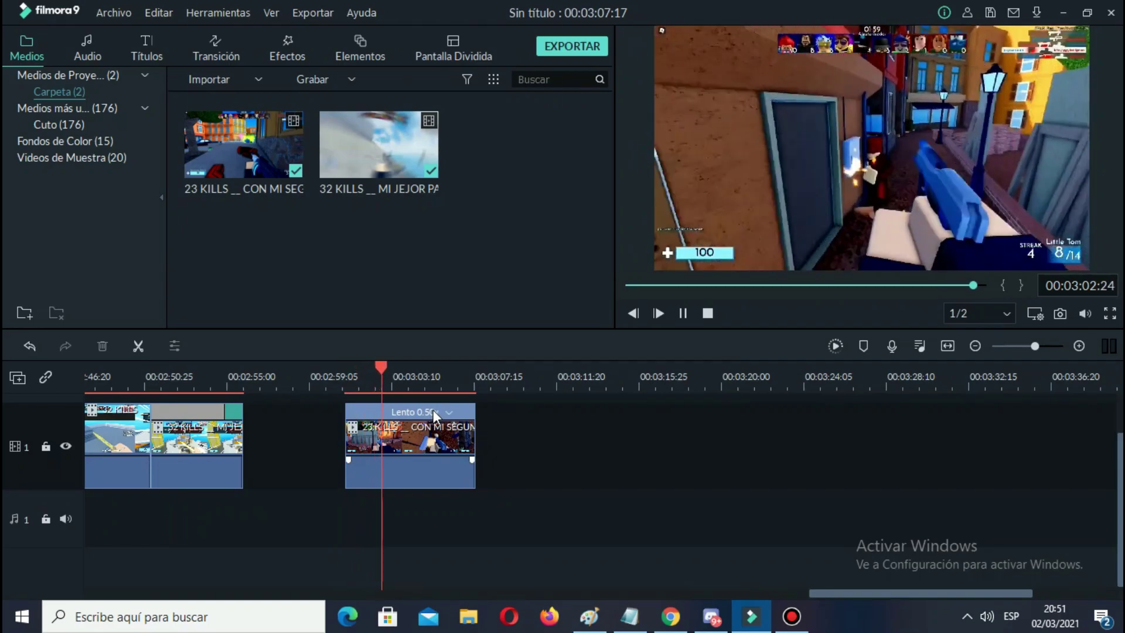
key(space)
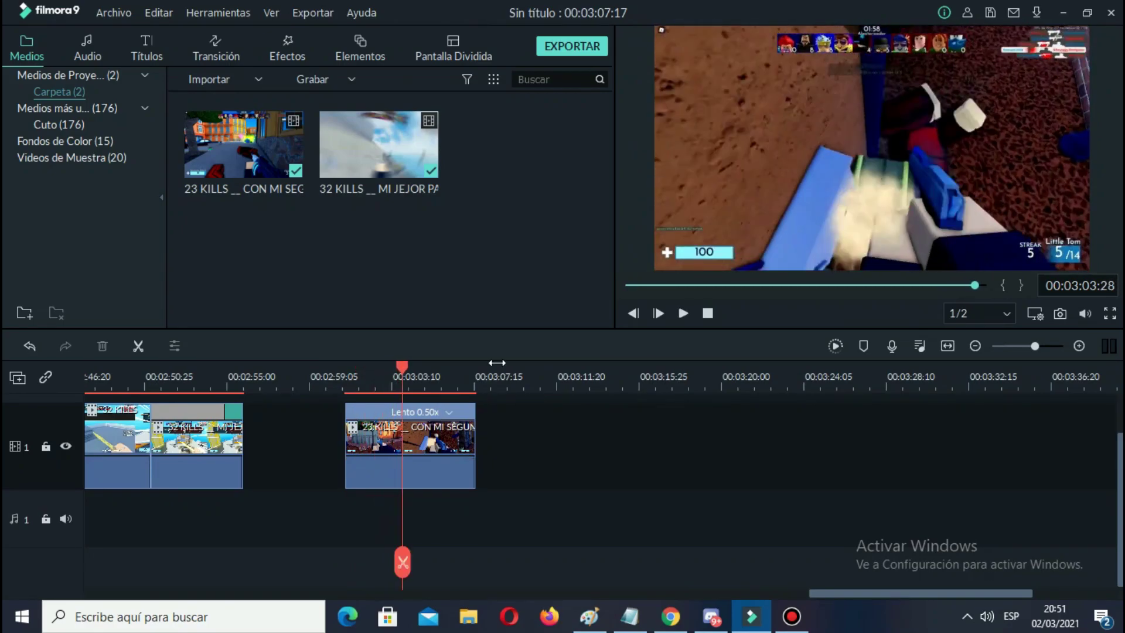
Replay the final 0.50x clip from just before 00:03:03:28 to about 00:03:05:04, pausing to recheck its kill, and return the playhead to the clip's middle
drag(405, 370, 387, 382)
key(space)
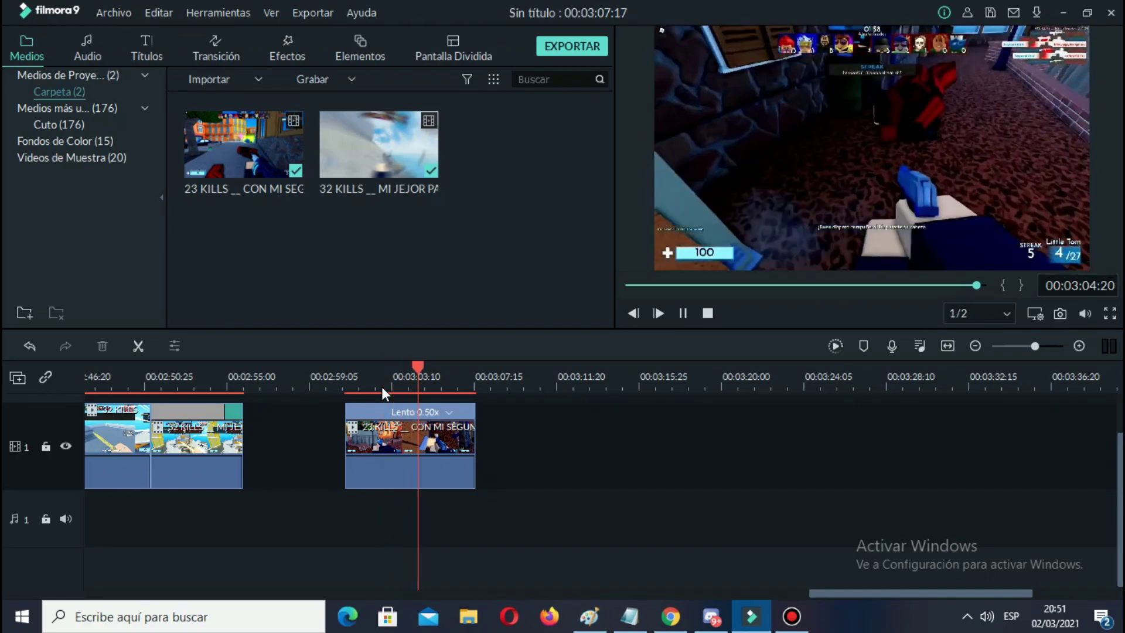
key(space)
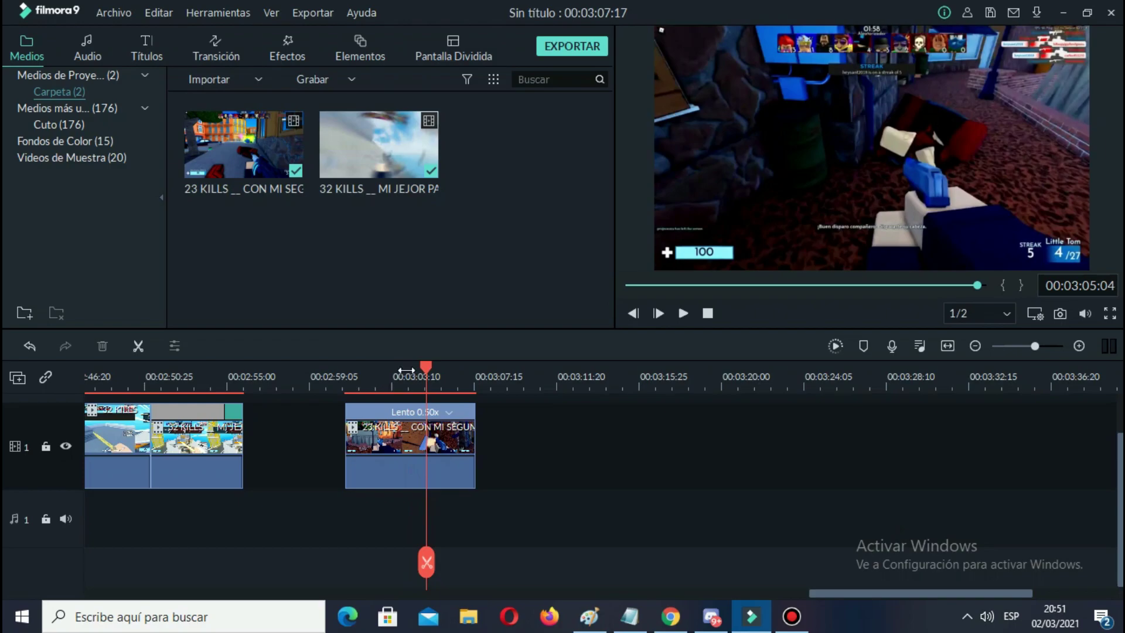
click(403, 371)
mouse_move(402, 372)
mouse_down()
mouse_move(384, 380)
mouse_move(417, 375)
mouse_move(402, 383)
mouse_up()
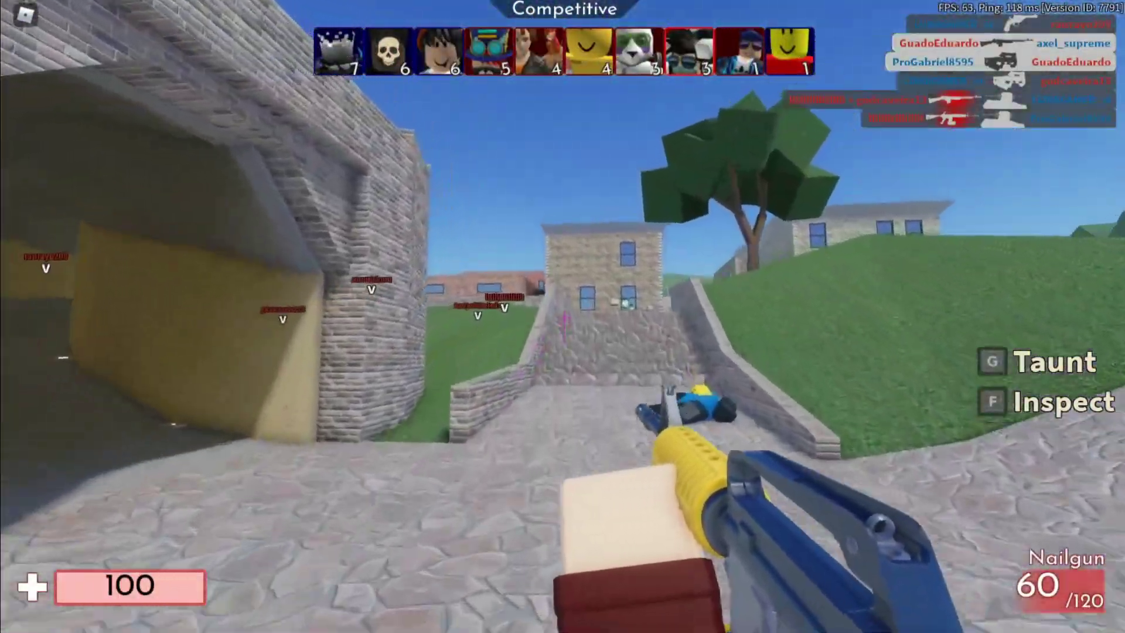
key(2)
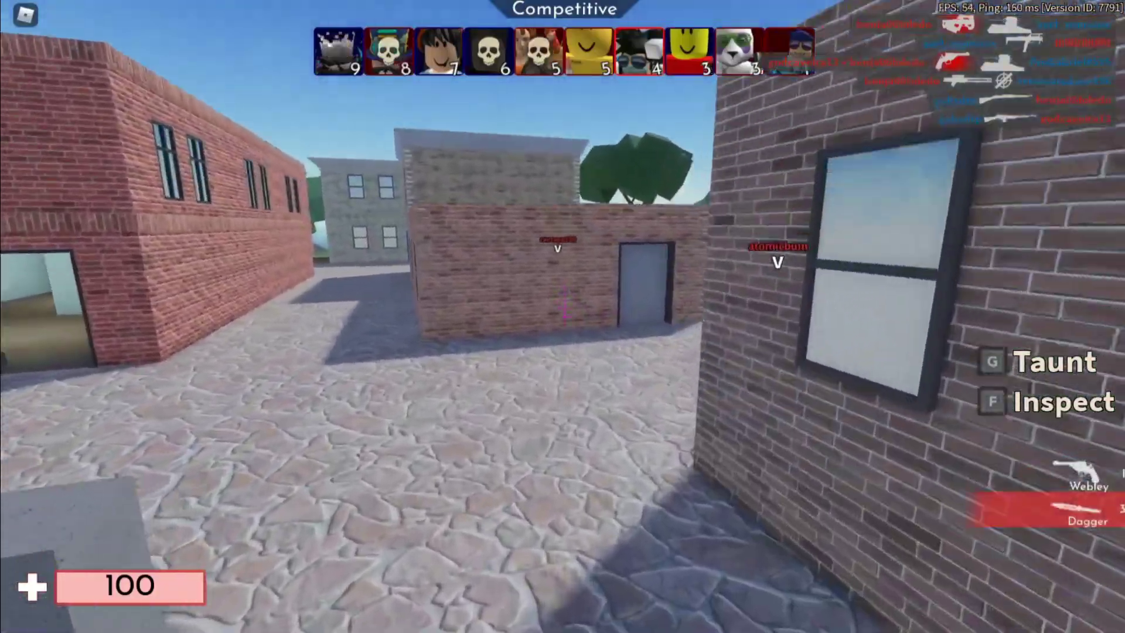
click(563, 316)
key(2)
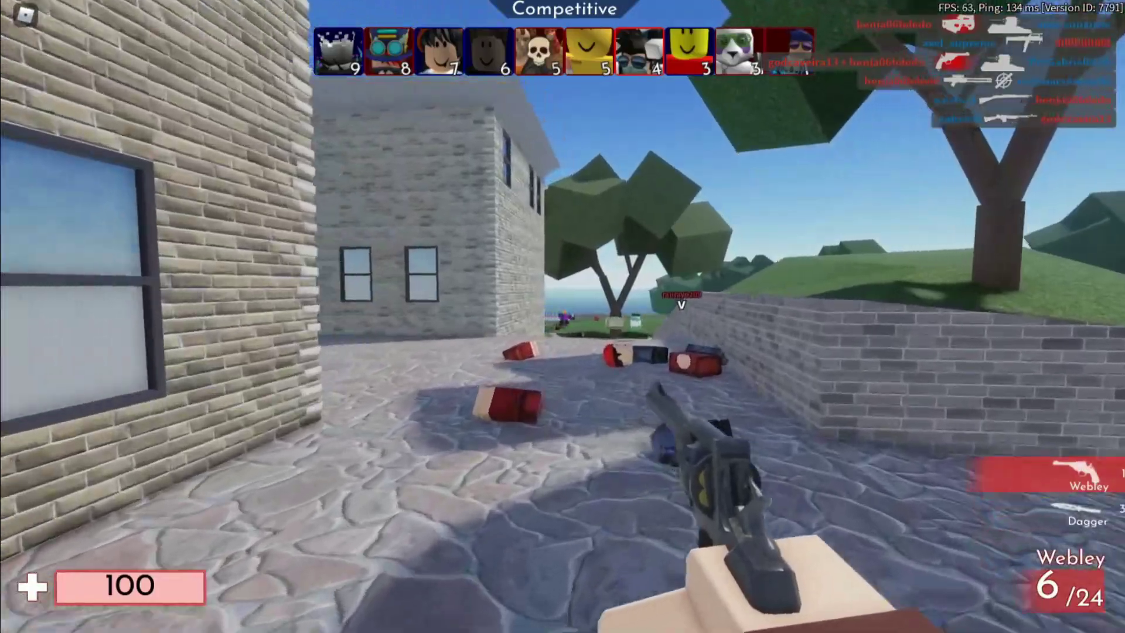
click(562, 316)
click(562, 316)
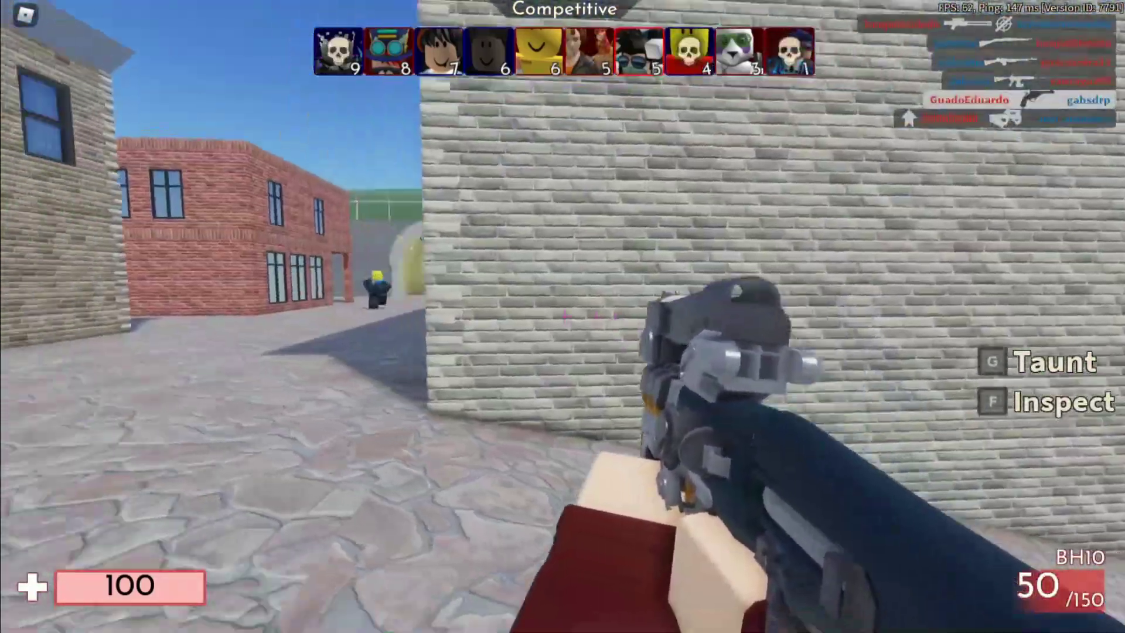
click(562, 316)
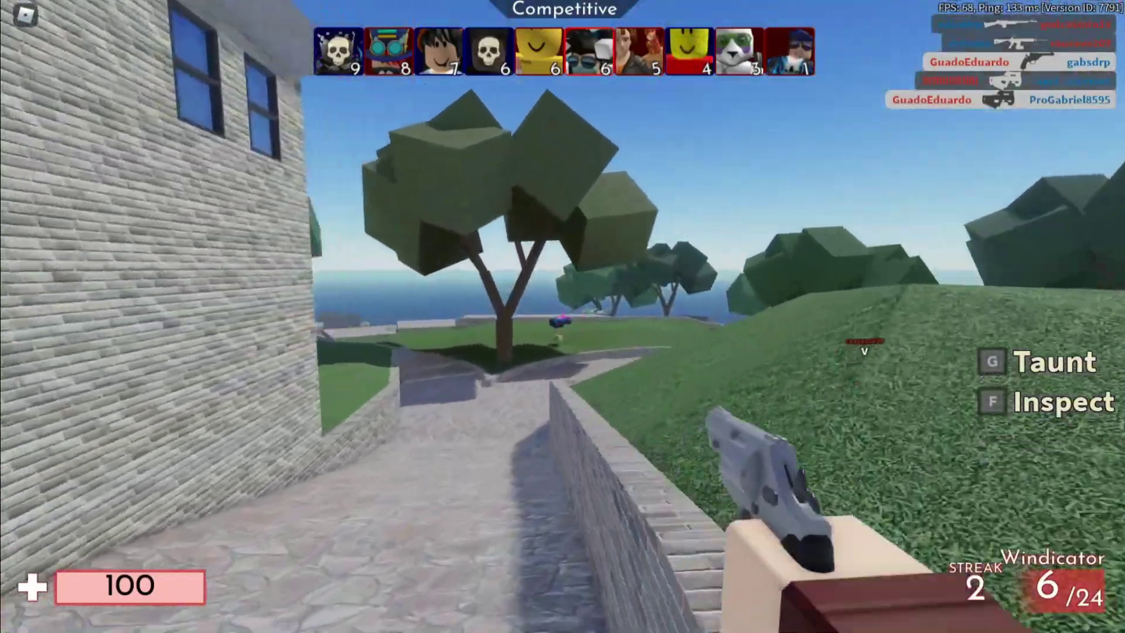
key(w)
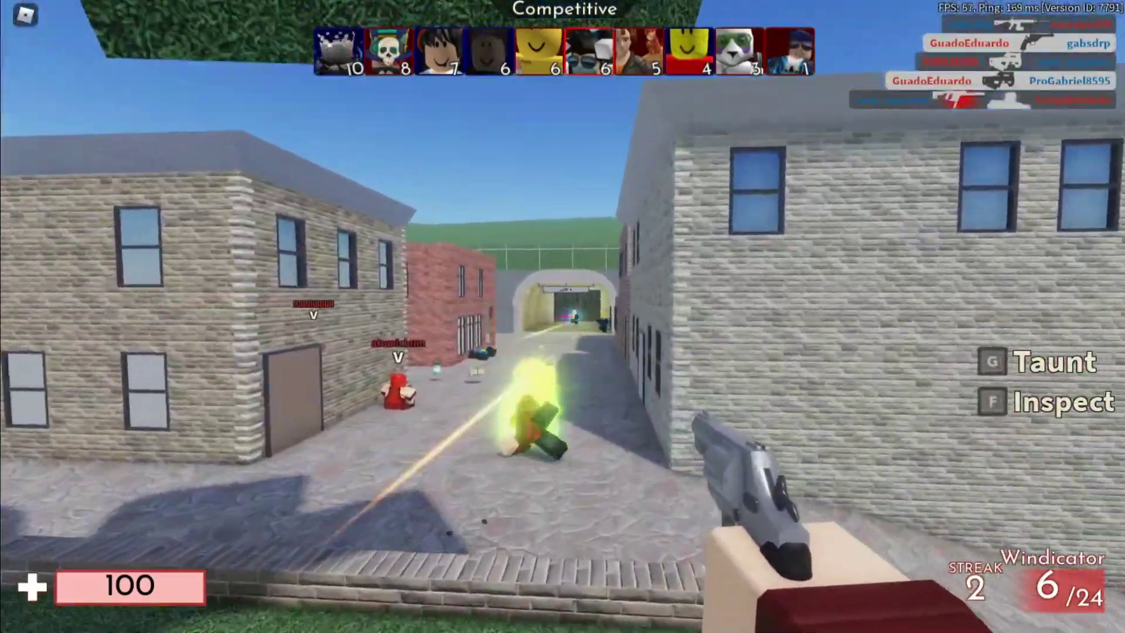
click(562, 316)
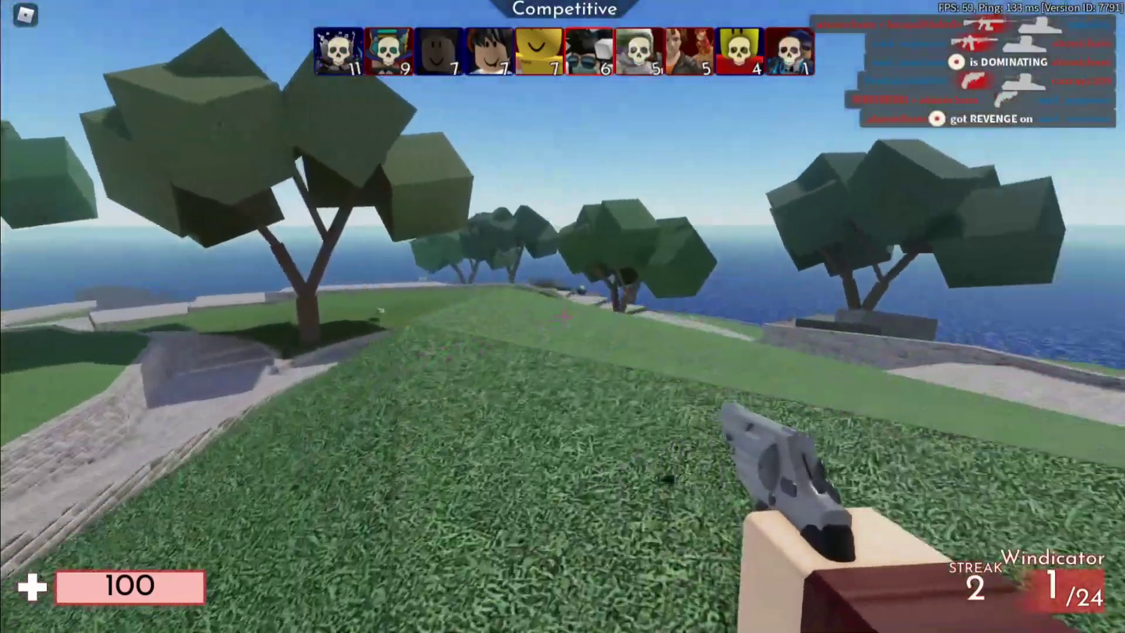
key(w)
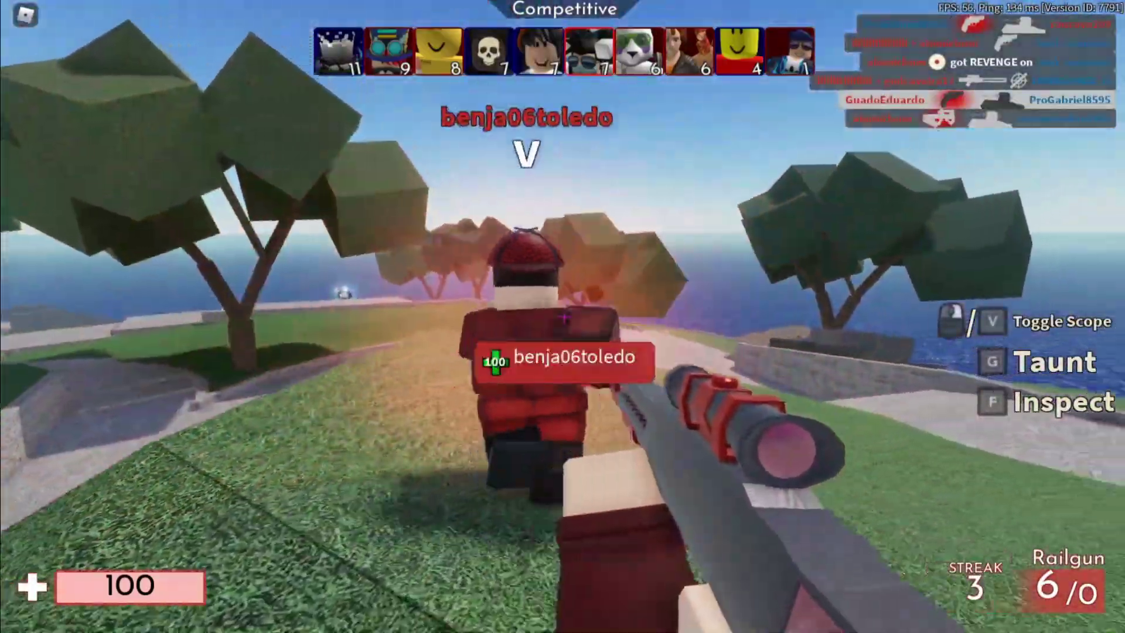
right_click(564, 317)
click(564, 317)
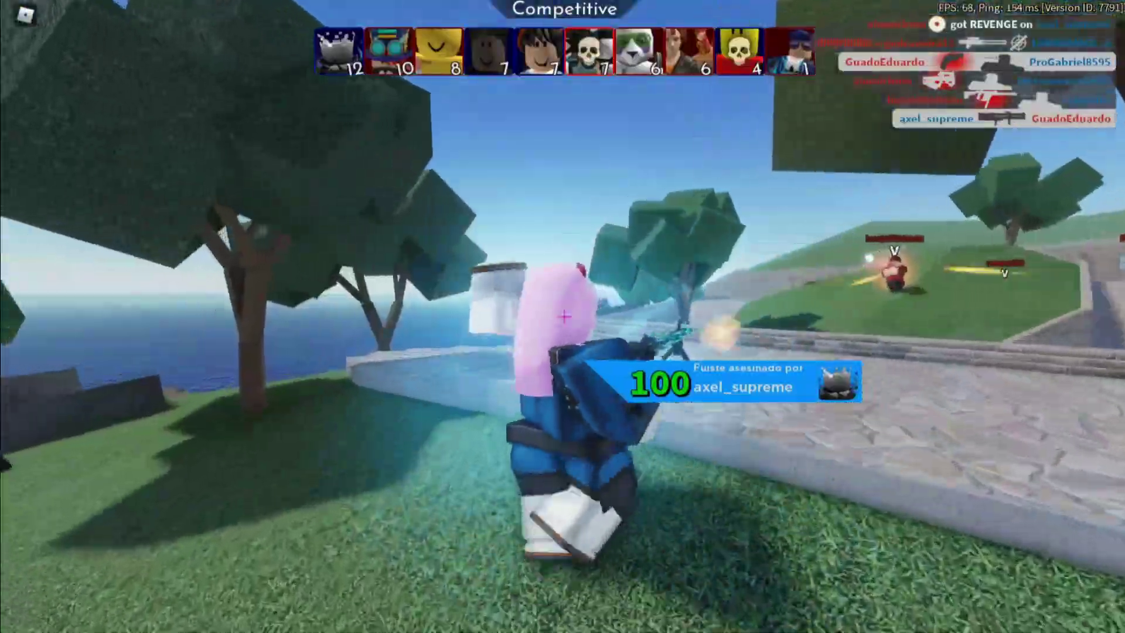
key(w)
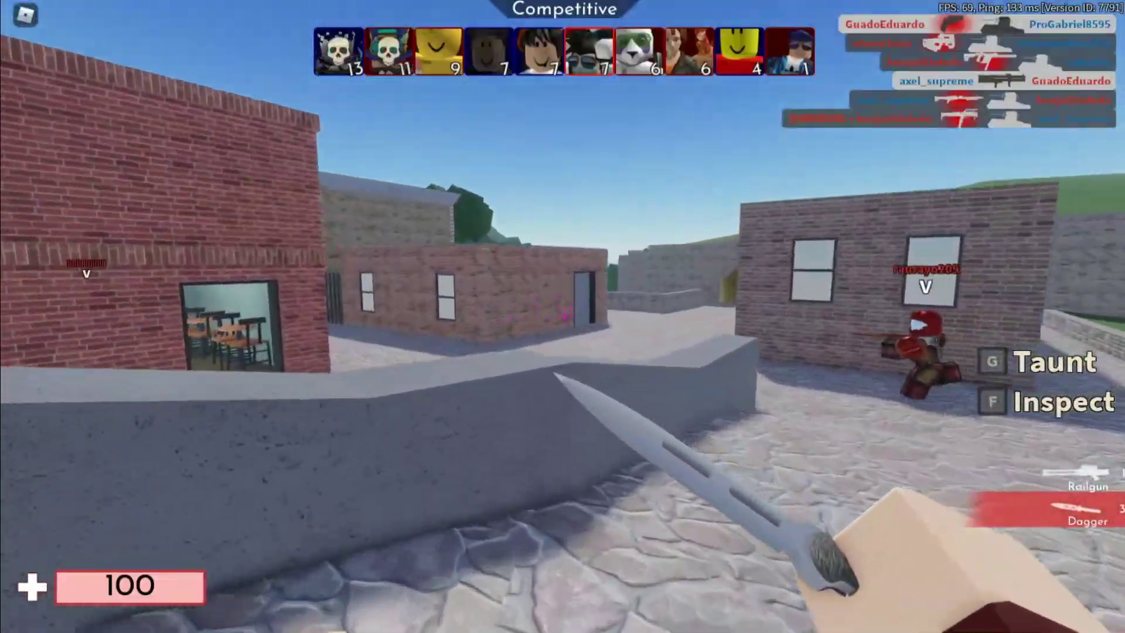
key(w)
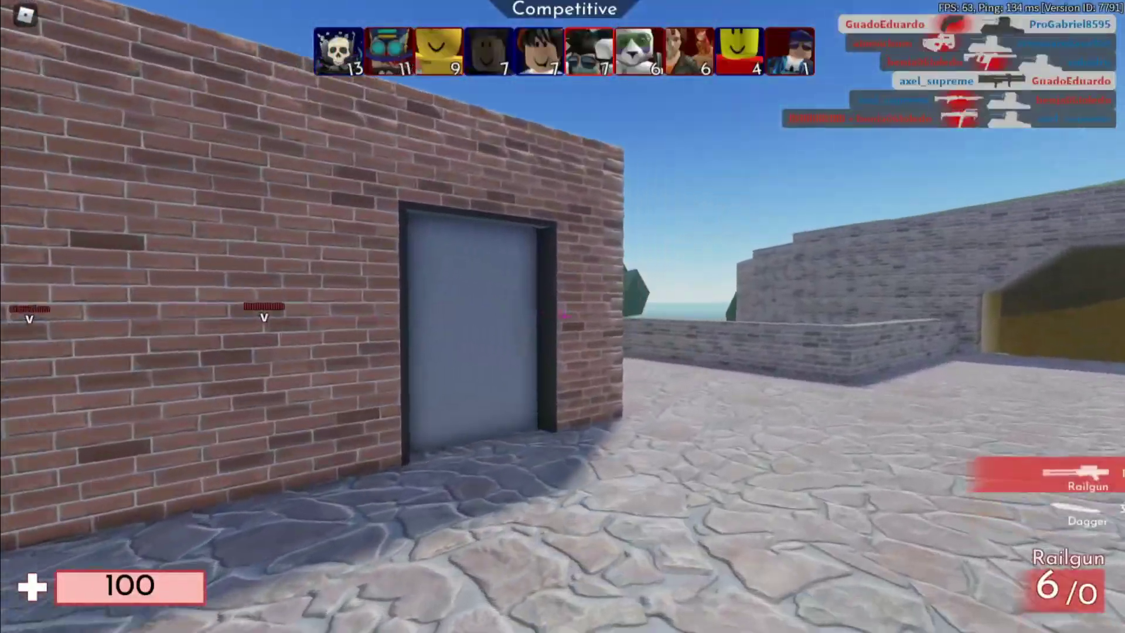